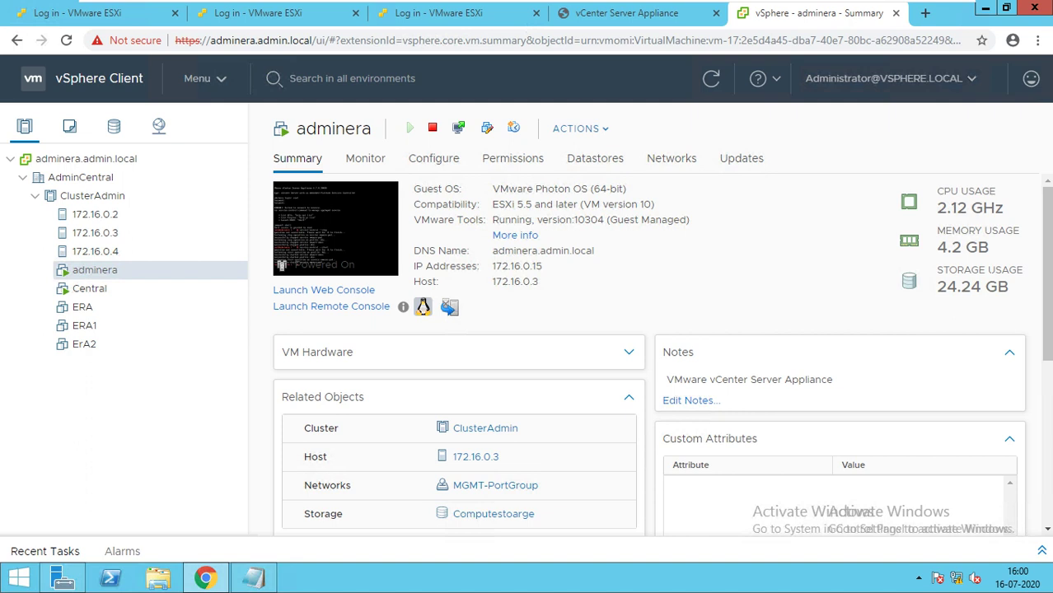
Browse the AdminCentral datacenter, ClusterAdmin cluster and host 172.16.0.2, then show ERA in VMs and Templates.
click(80, 177)
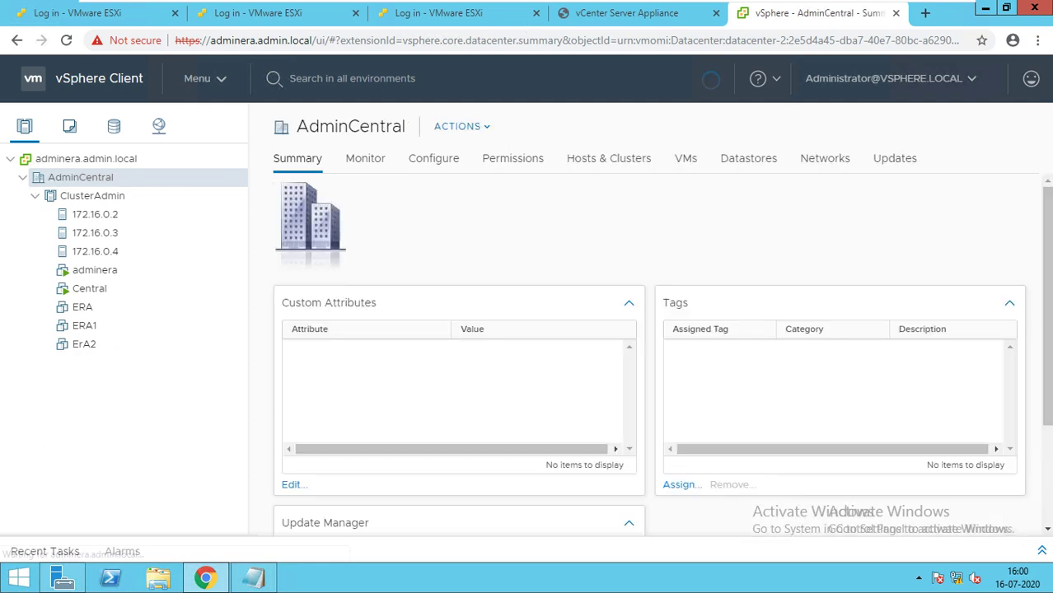
click(92, 195)
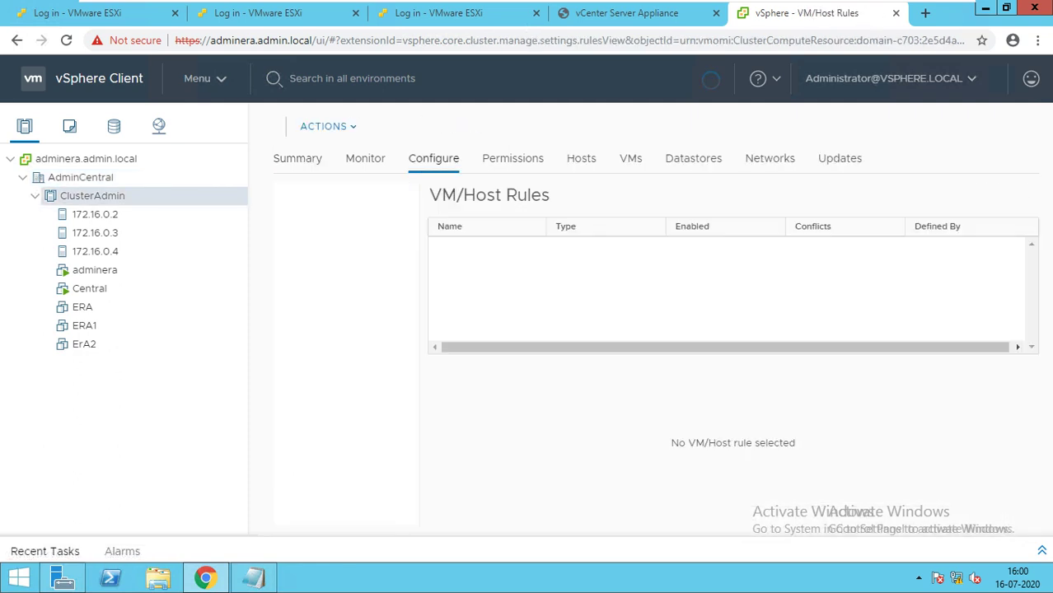
click(95, 215)
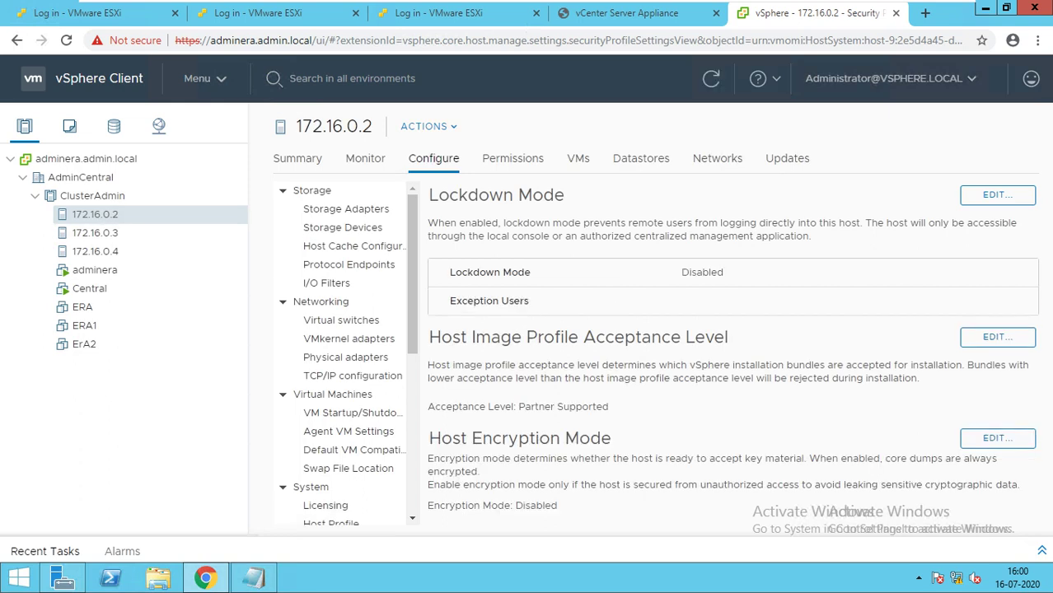
click(94, 270)
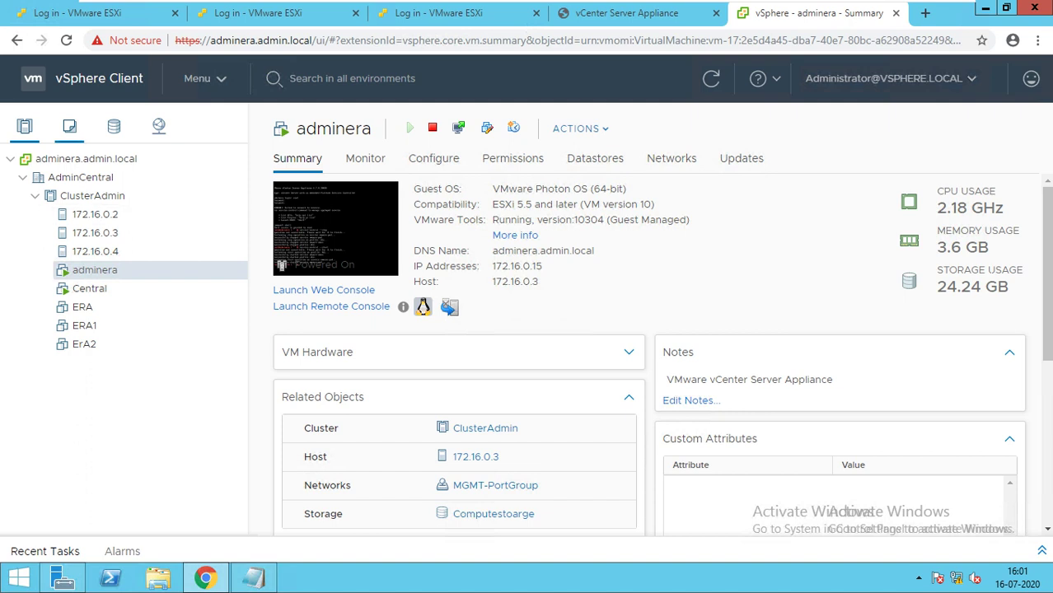
click(69, 126)
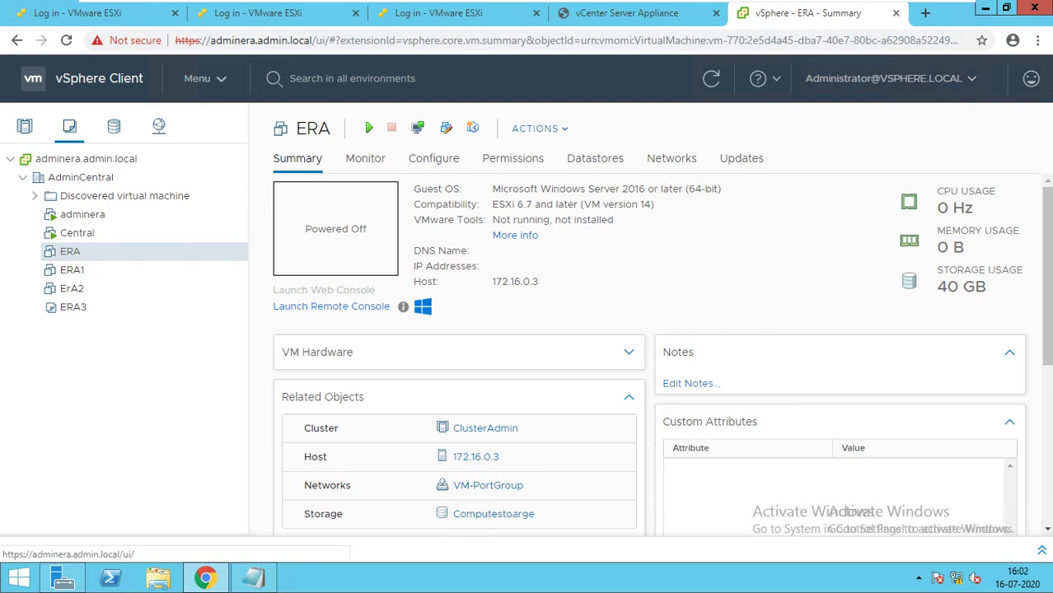
Open the Roles administration page with adminera.admin.local as the roles provider.
click(99, 78)
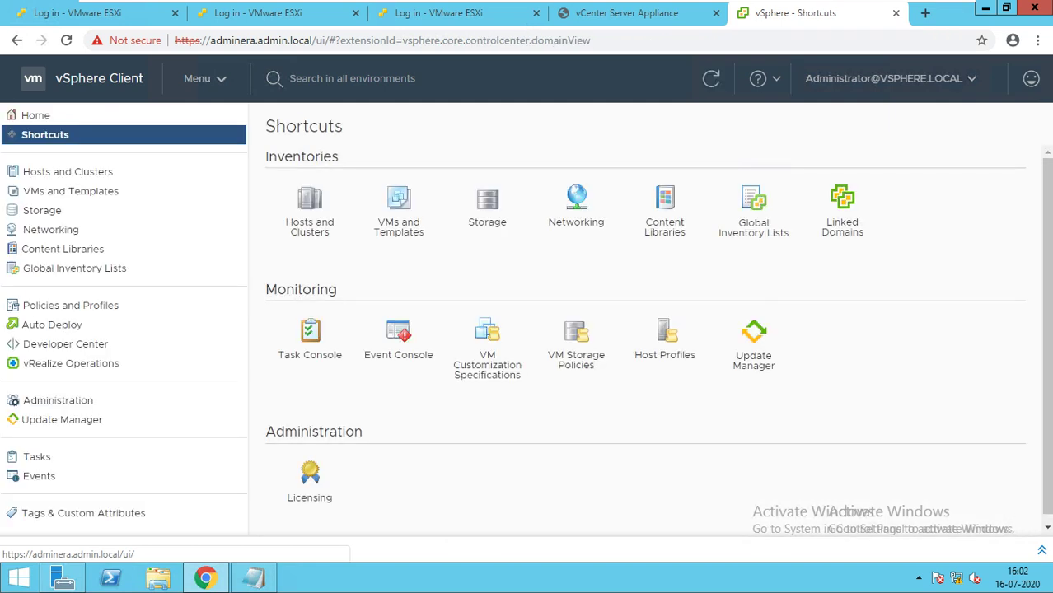
click(58, 401)
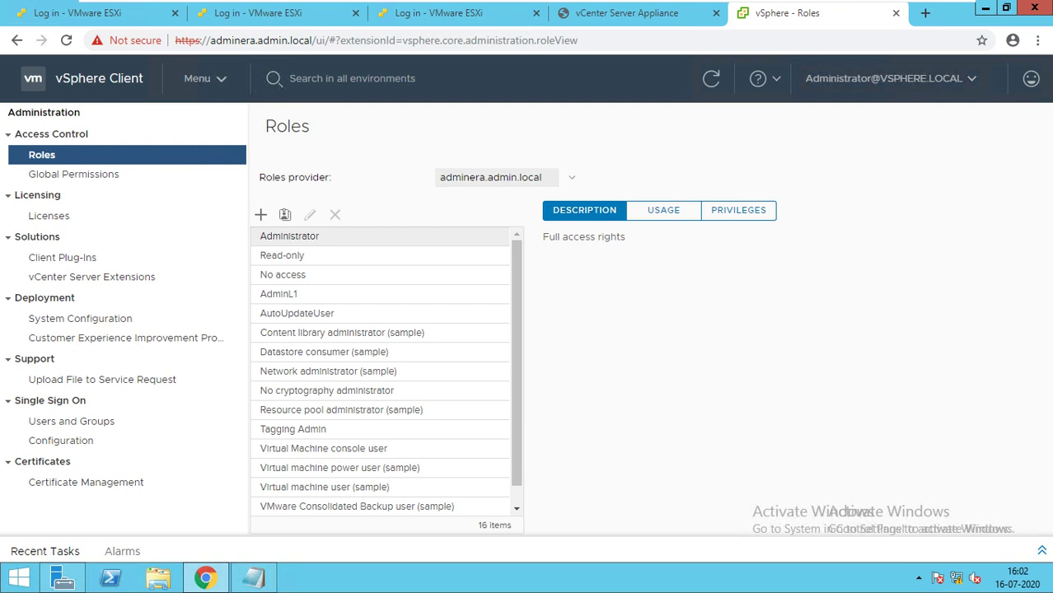
click(494, 177)
click(494, 195)
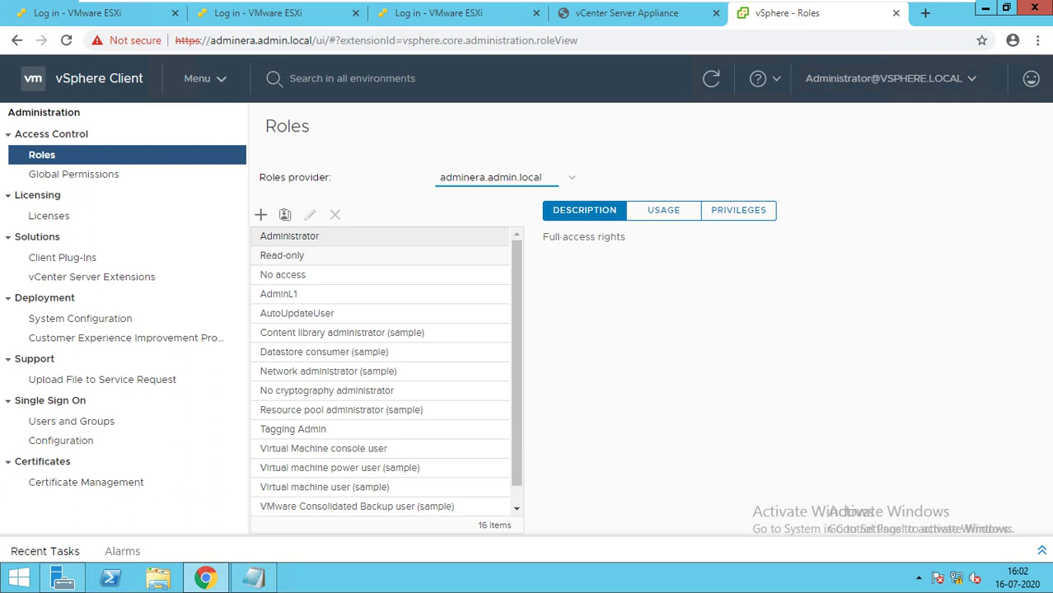
Review the Administrator role's usage and privileges, then the AdminL1 role's privileges.
click(663, 210)
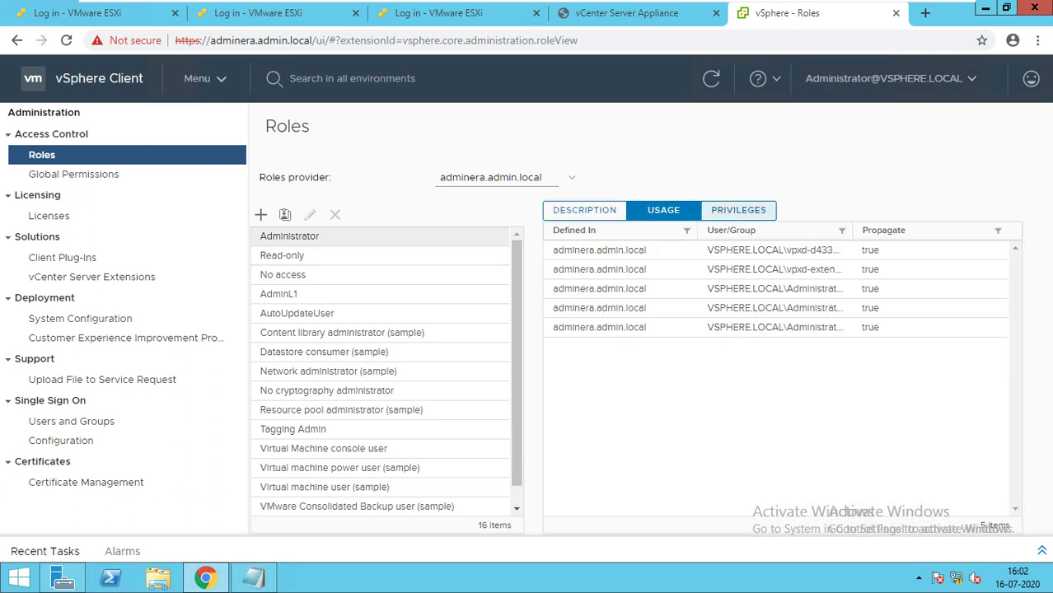
click(739, 210)
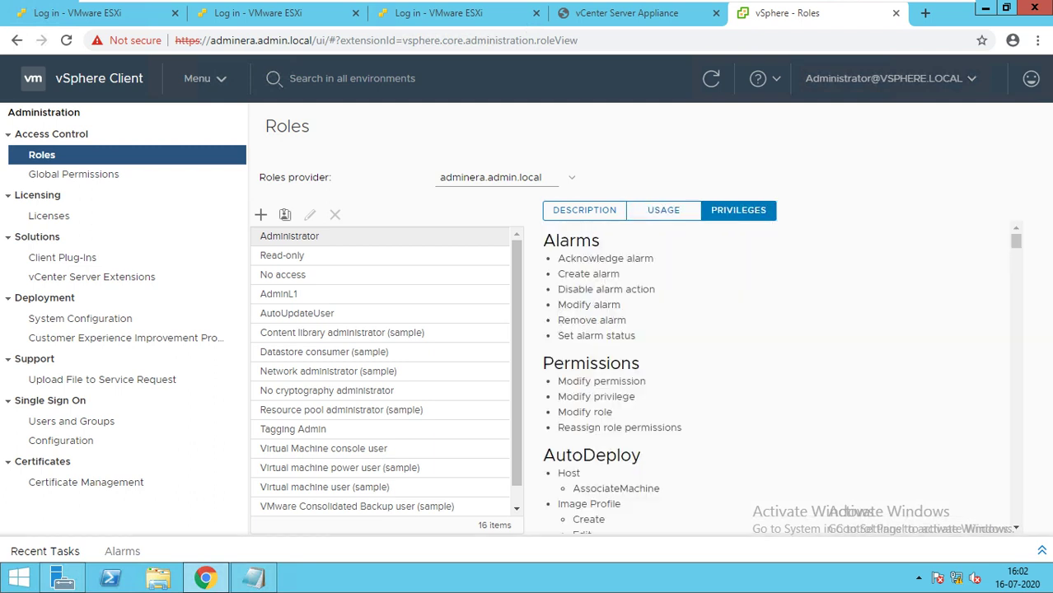
scroll(778, 379, down, 10)
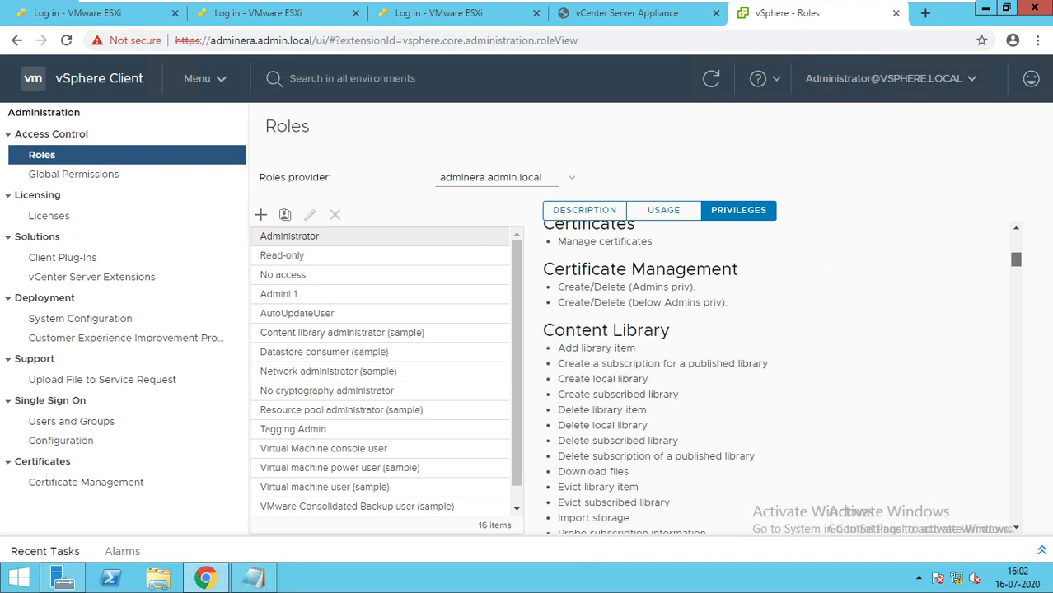
scroll(779, 379, up, 10)
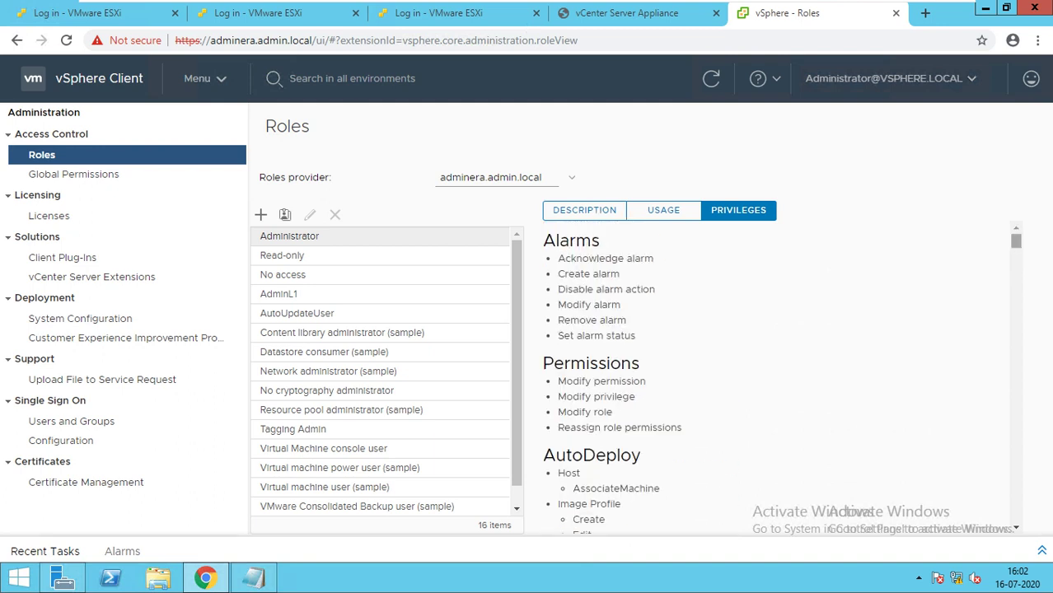
click(279, 293)
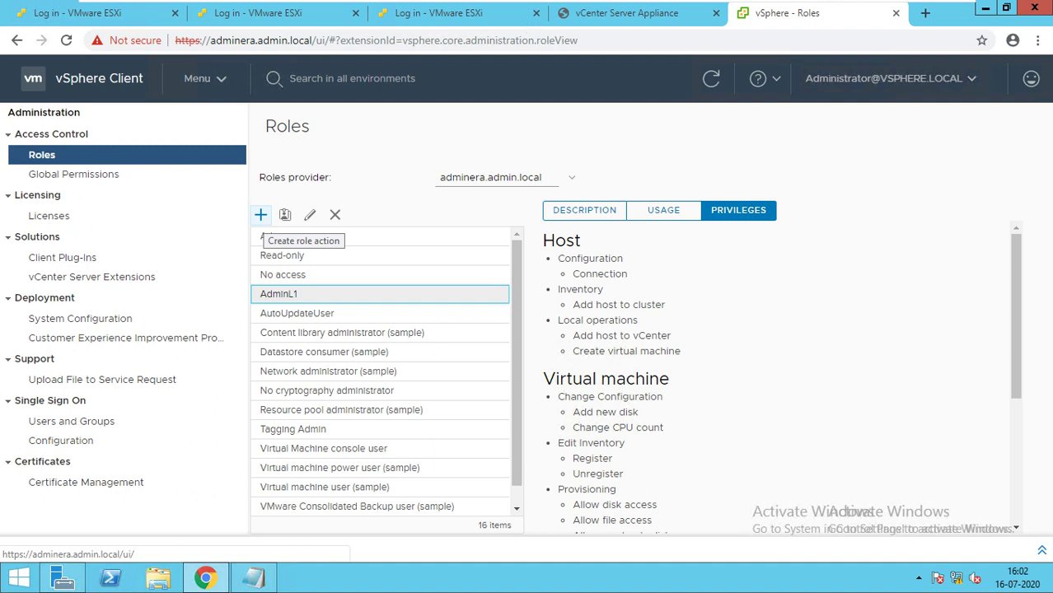
Open the New Role dialog and move through the Datacenter category to the Datastore privileges.
click(260, 215)
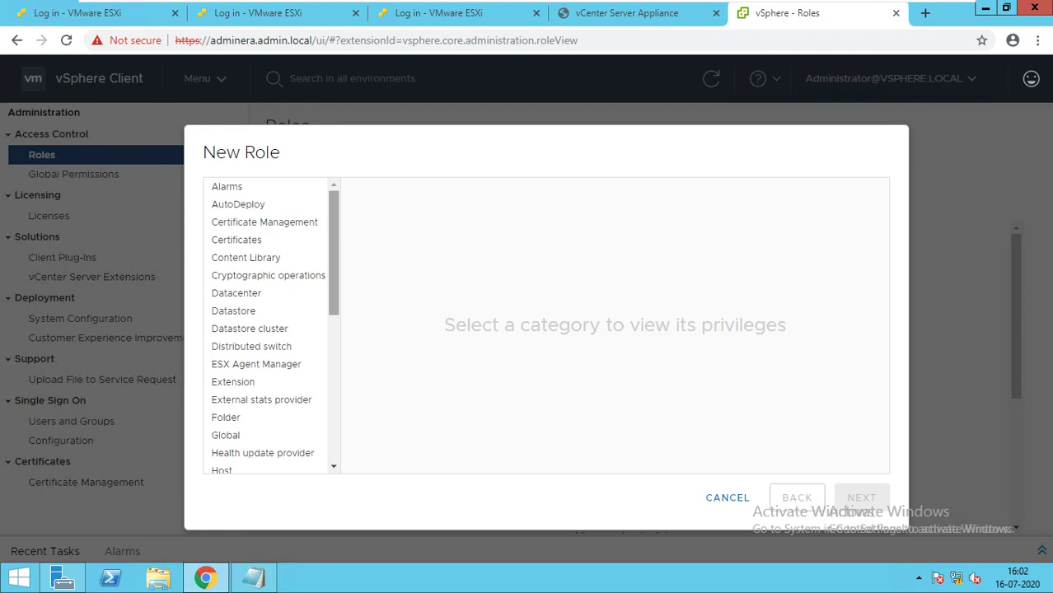
scroll(268, 326, down, 1)
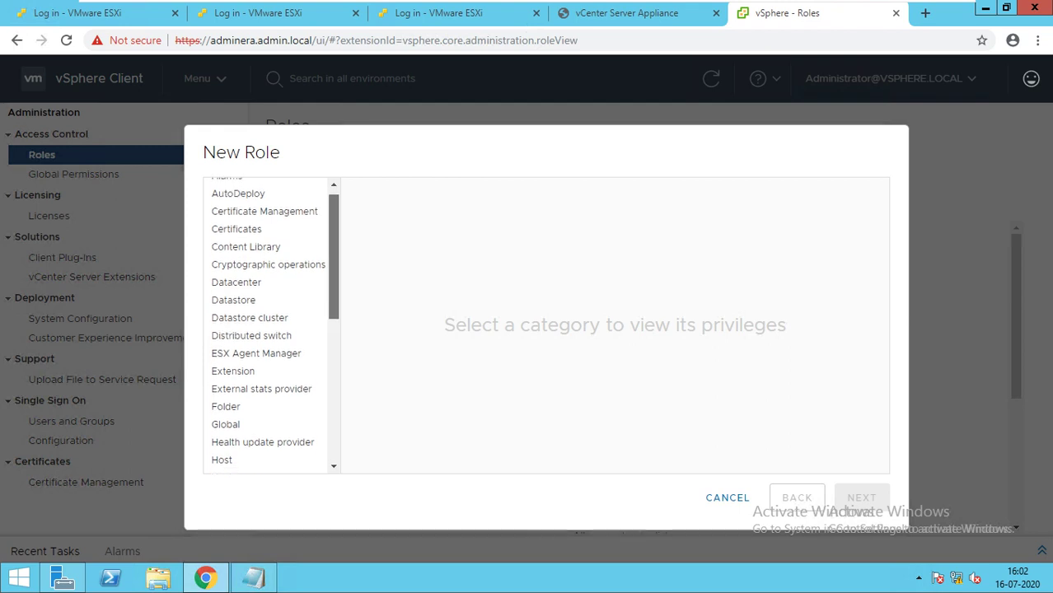
click(237, 249)
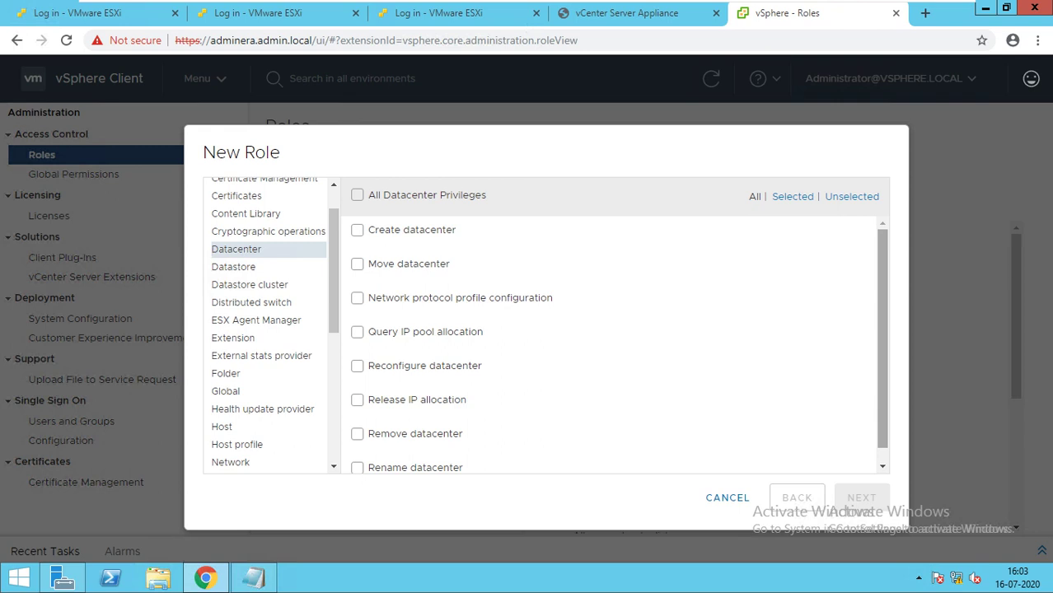
scroll(610, 338, down, 1)
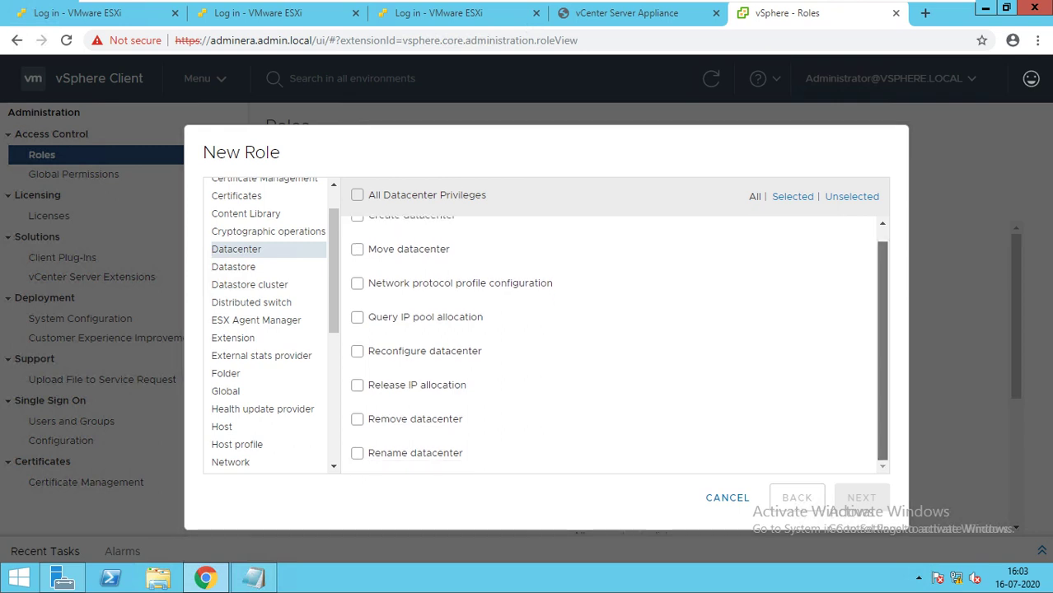
scroll(610, 338, up, 1)
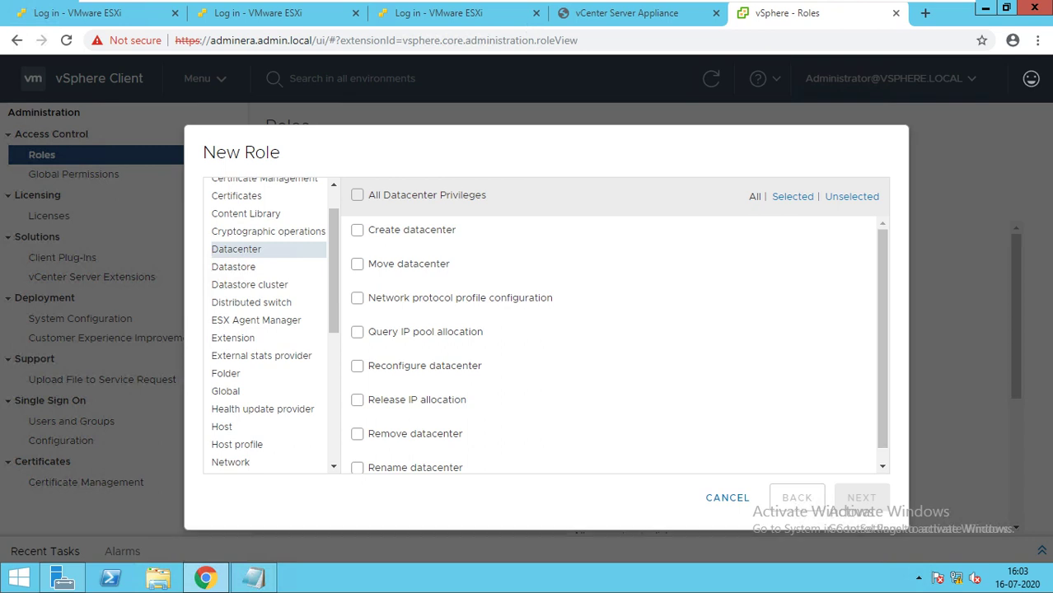
click(234, 267)
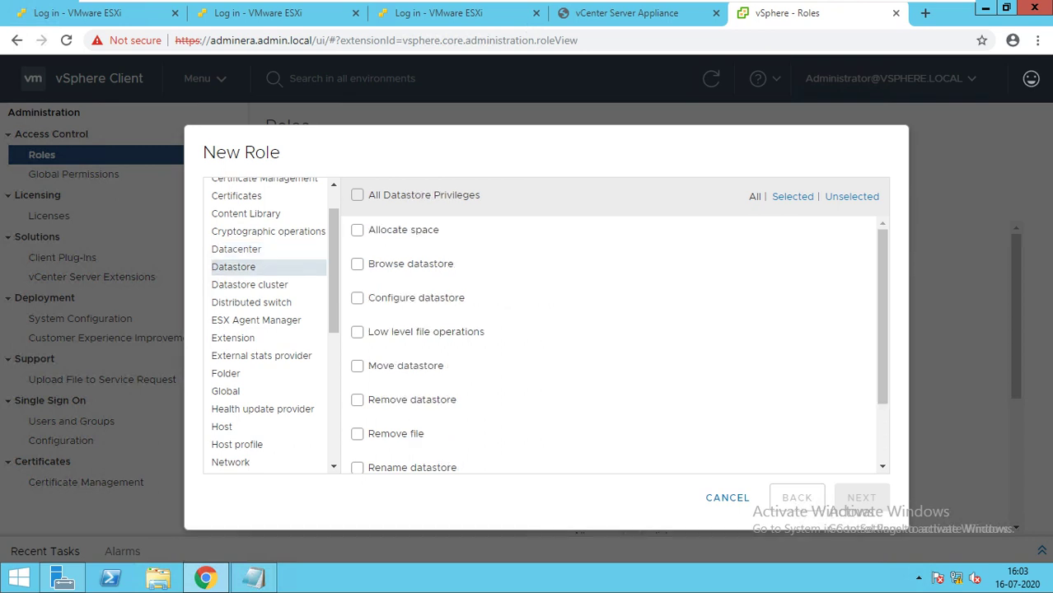
Tick Browse datastore and Allocate space among the new role's Datastore privileges.
click(357, 264)
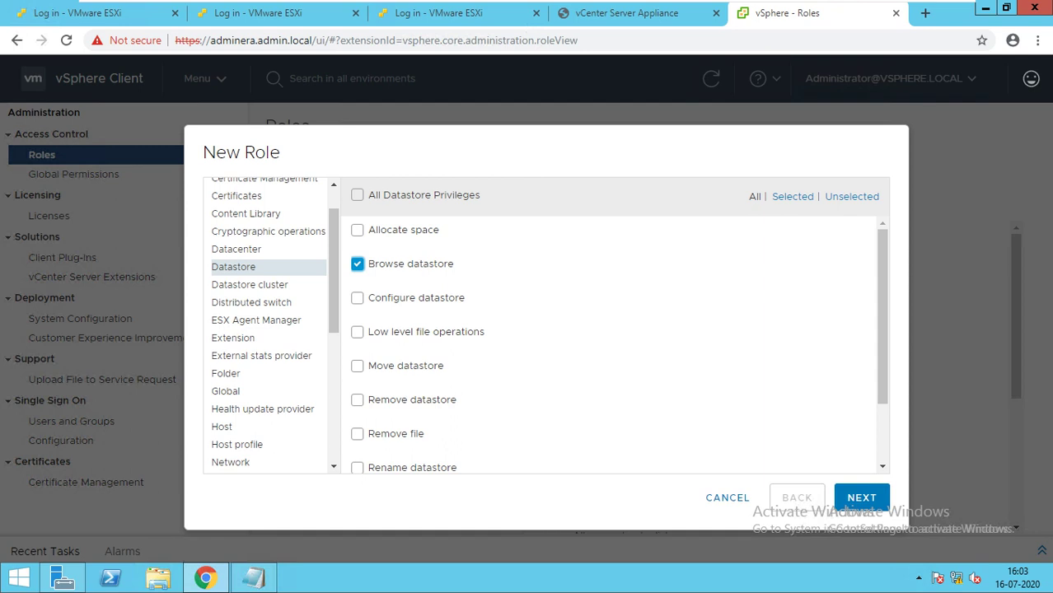
scroll(614, 343, down, 2)
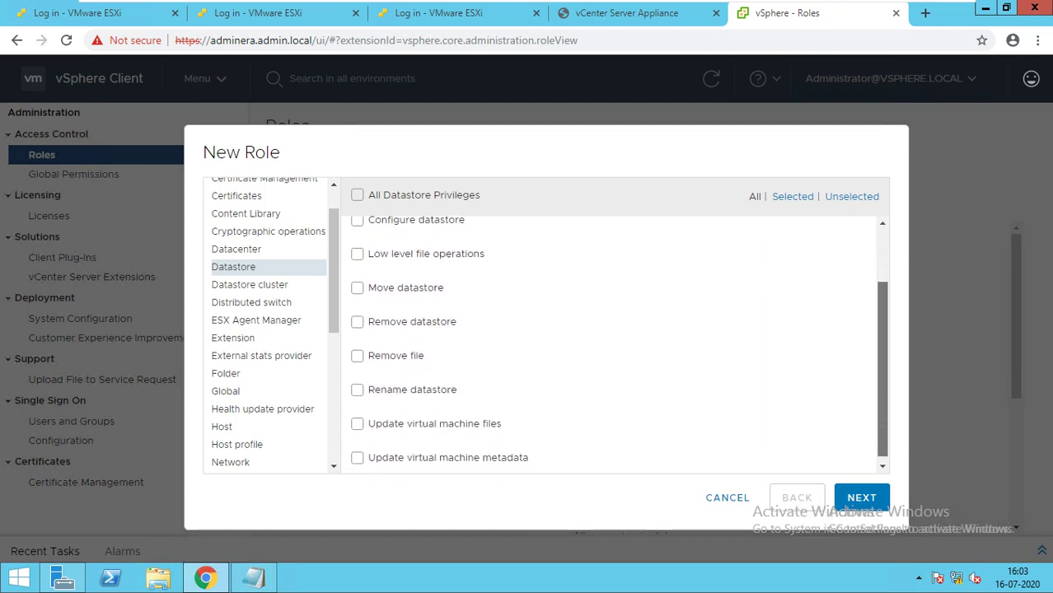
scroll(614, 344, up, 2)
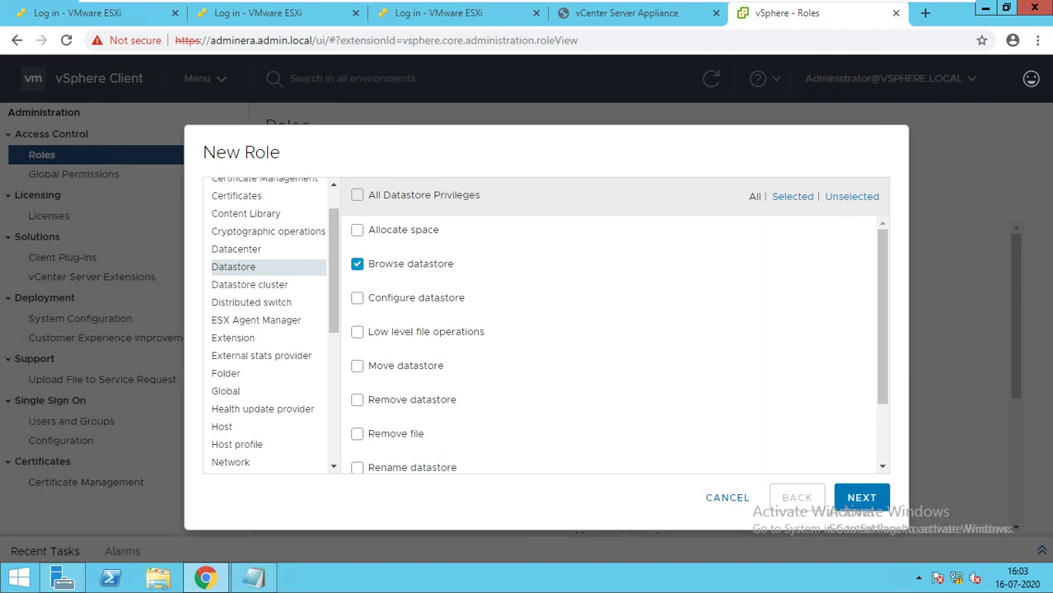
click(357, 230)
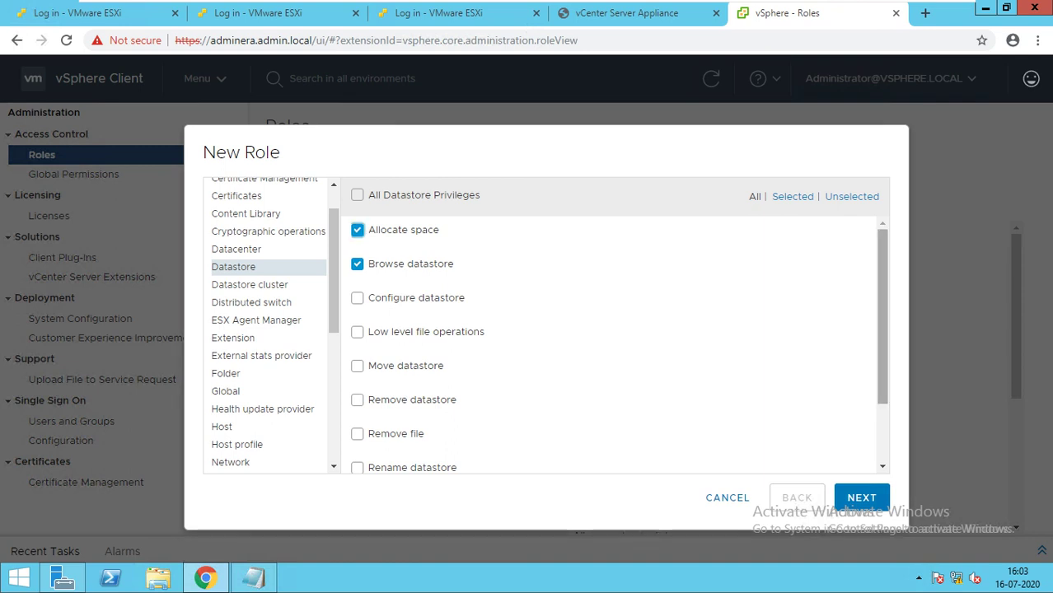
scroll(614, 344, down, 2)
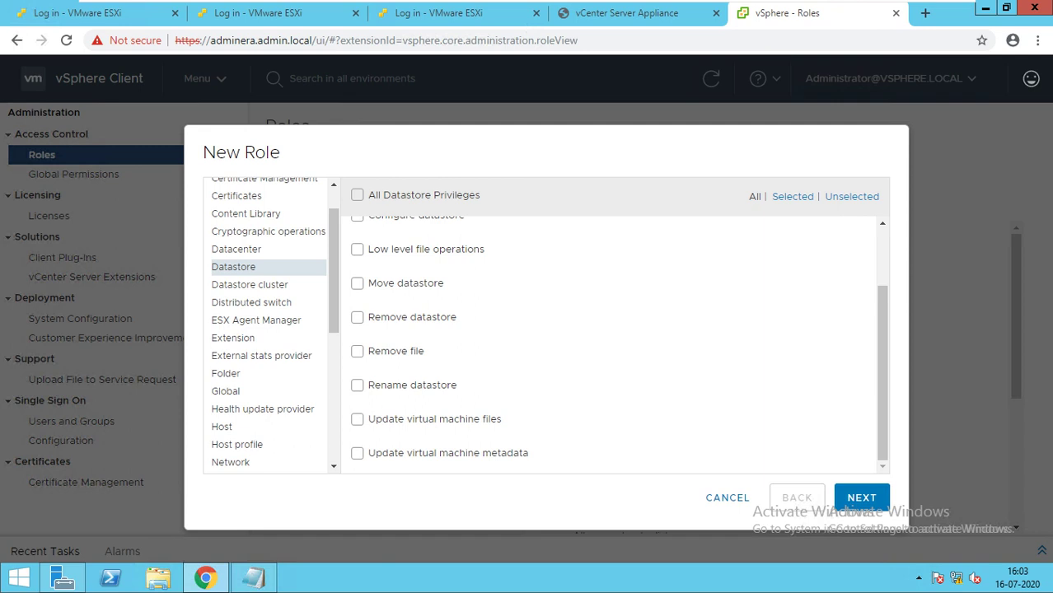
Move past Distributed switch, ESX Agent Manager and Extension to Folder, ticking Create folder and Rename folder.
click(251, 302)
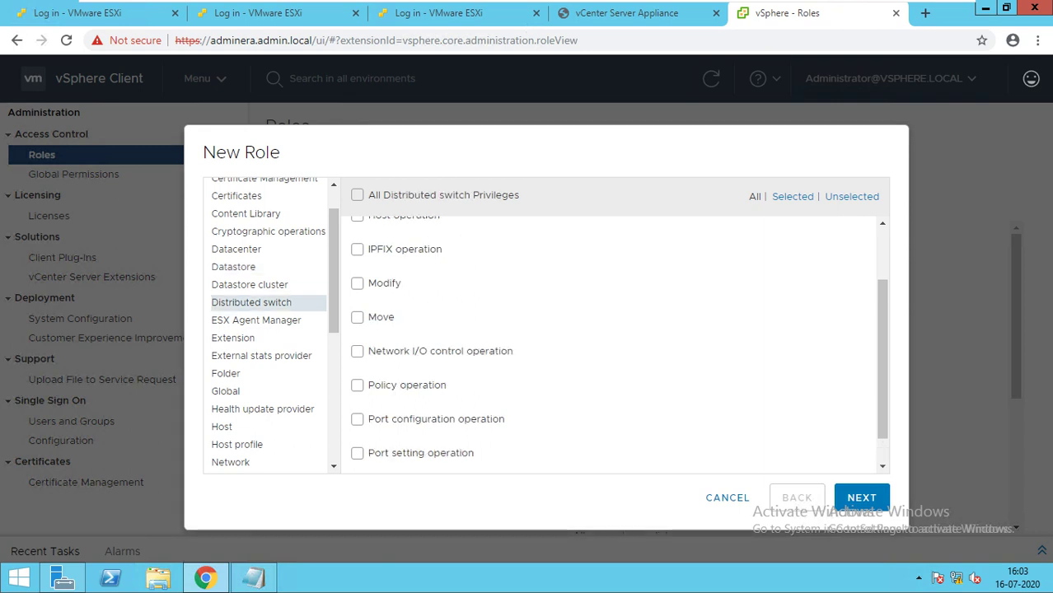
scroll(610, 342, up, 1)
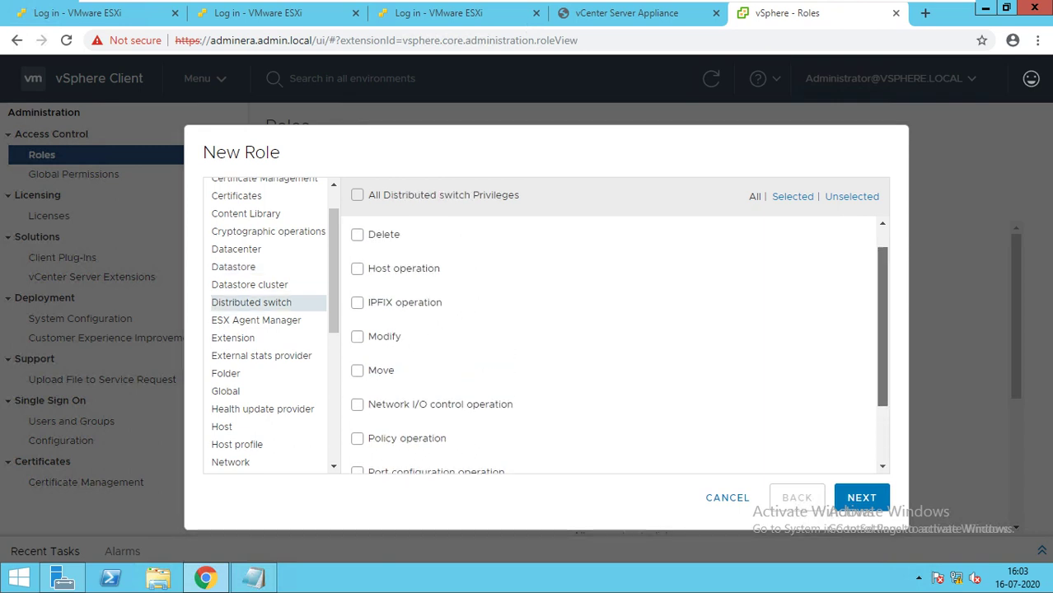
scroll(609, 342, up, 1)
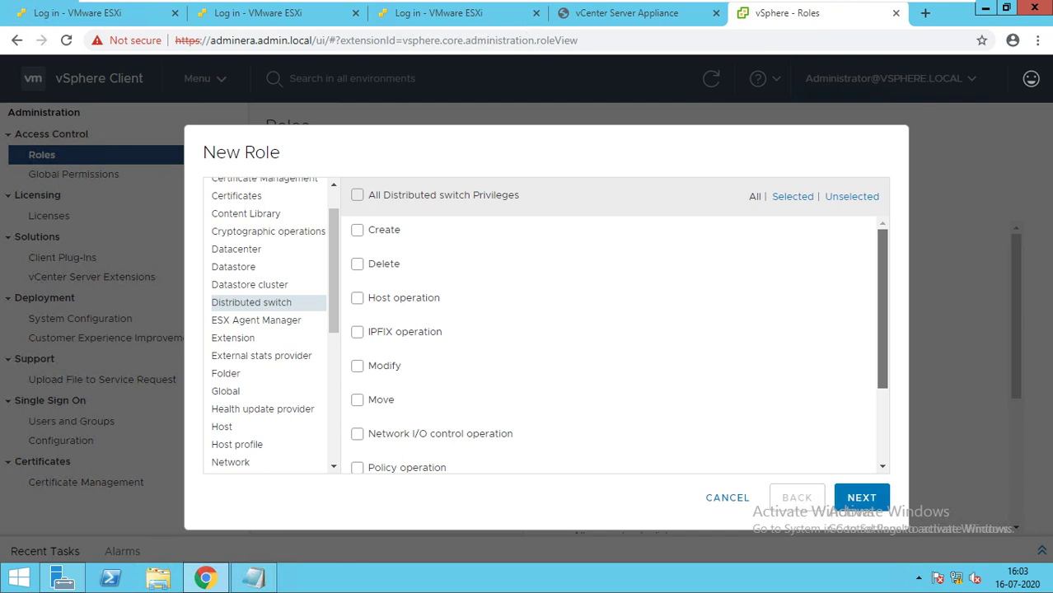
scroll(610, 341, down, 3)
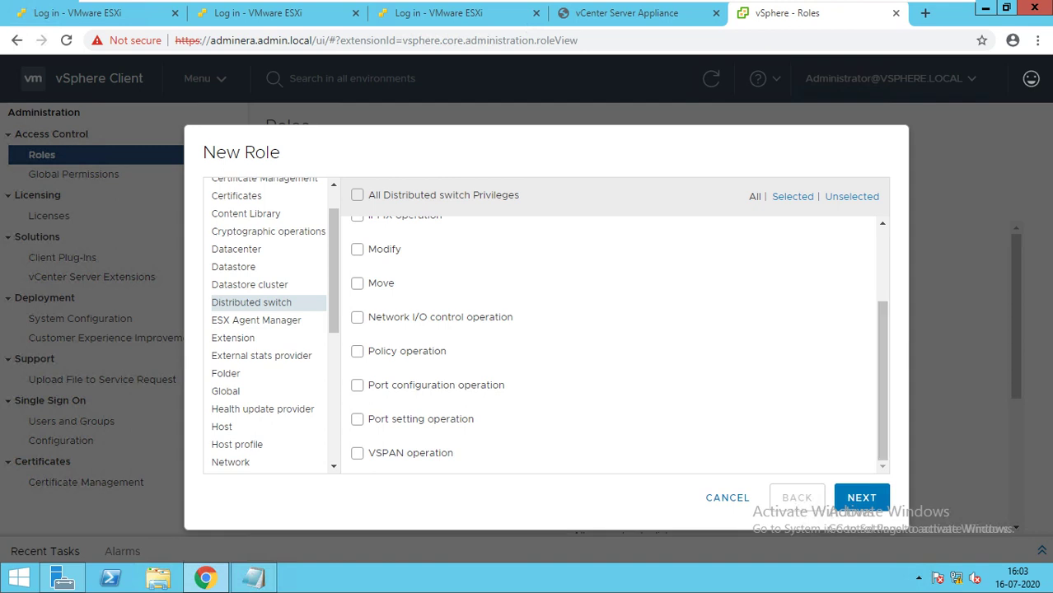
click(295, 319)
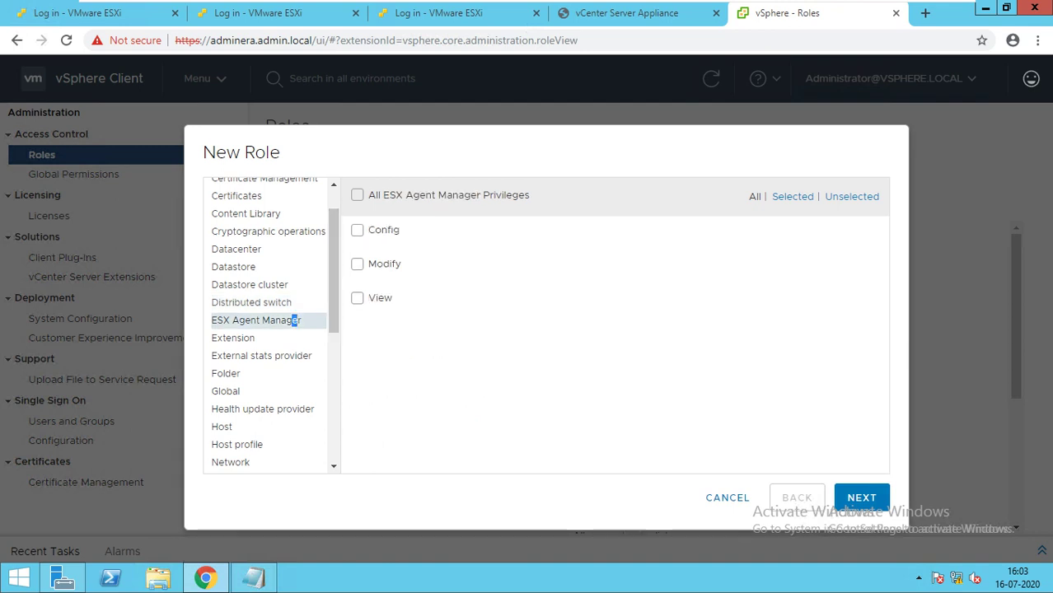
click(272, 338)
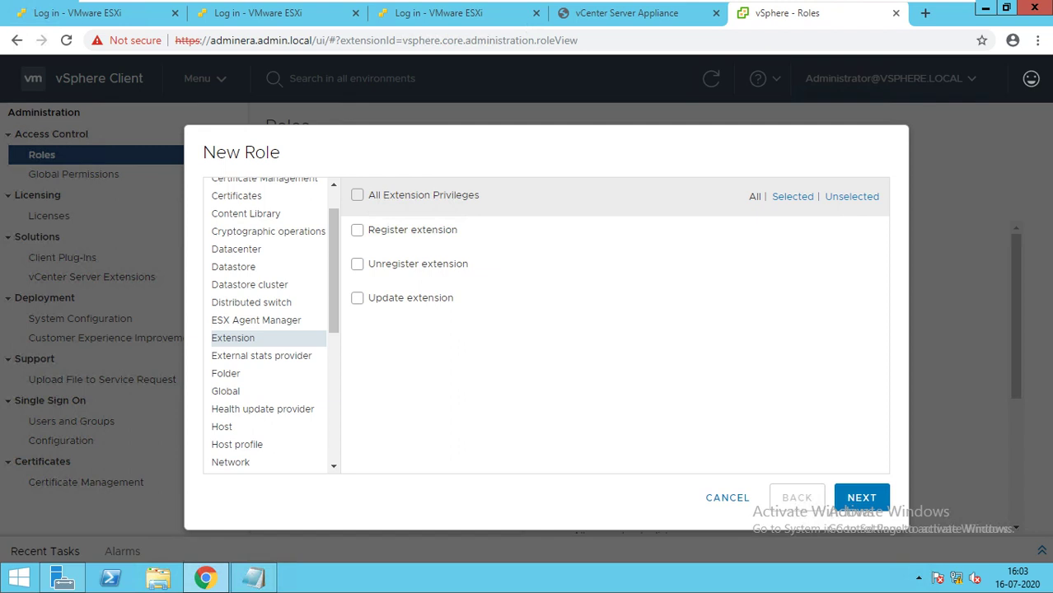
click(269, 373)
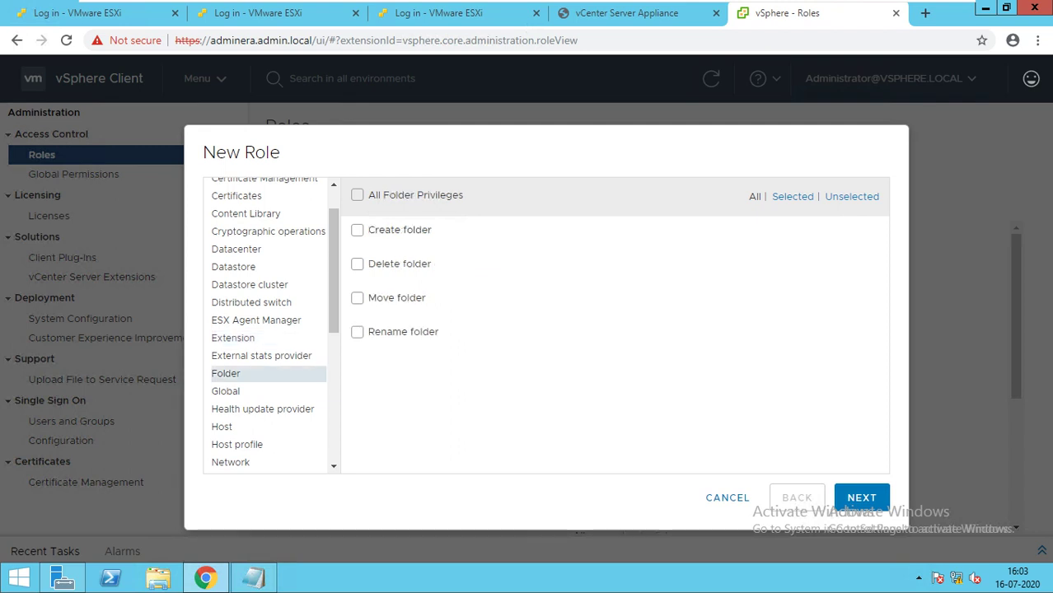
click(357, 230)
click(356, 331)
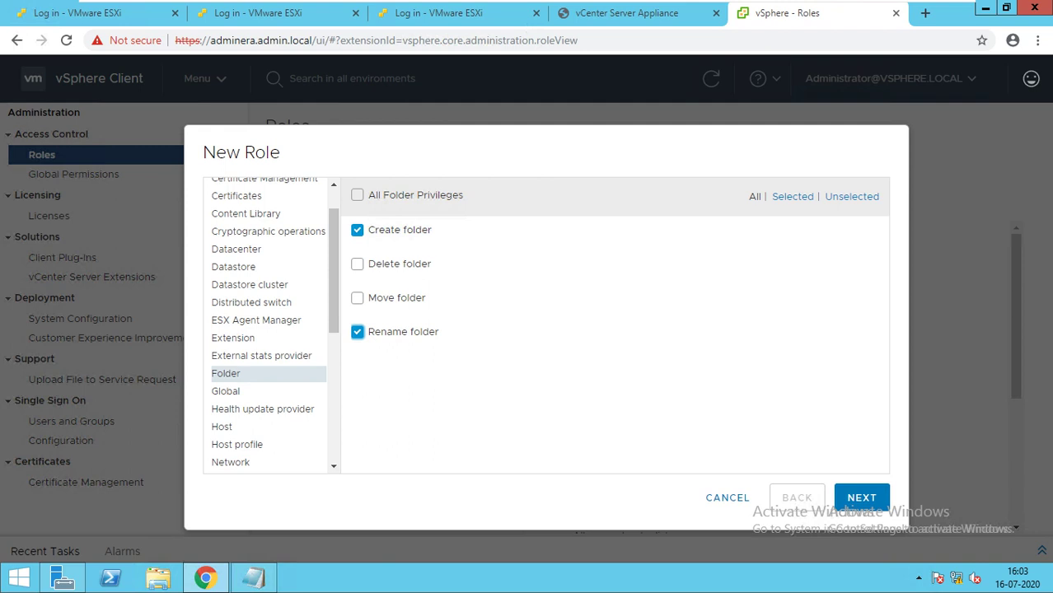
scroll(267, 326, down, 3)
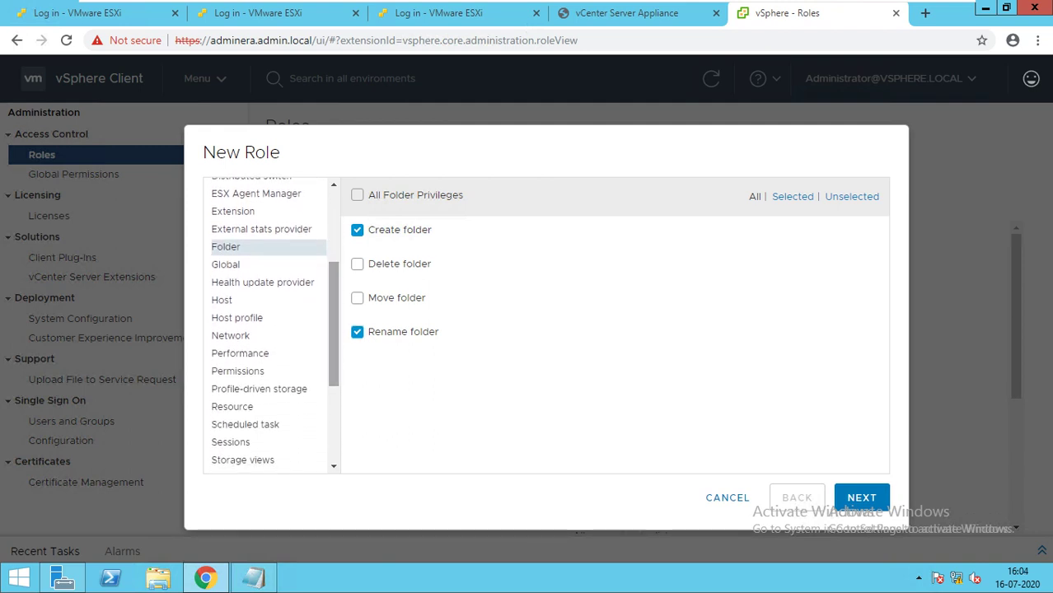
Show the Host privileges and tick the host Connection privilege.
click(222, 301)
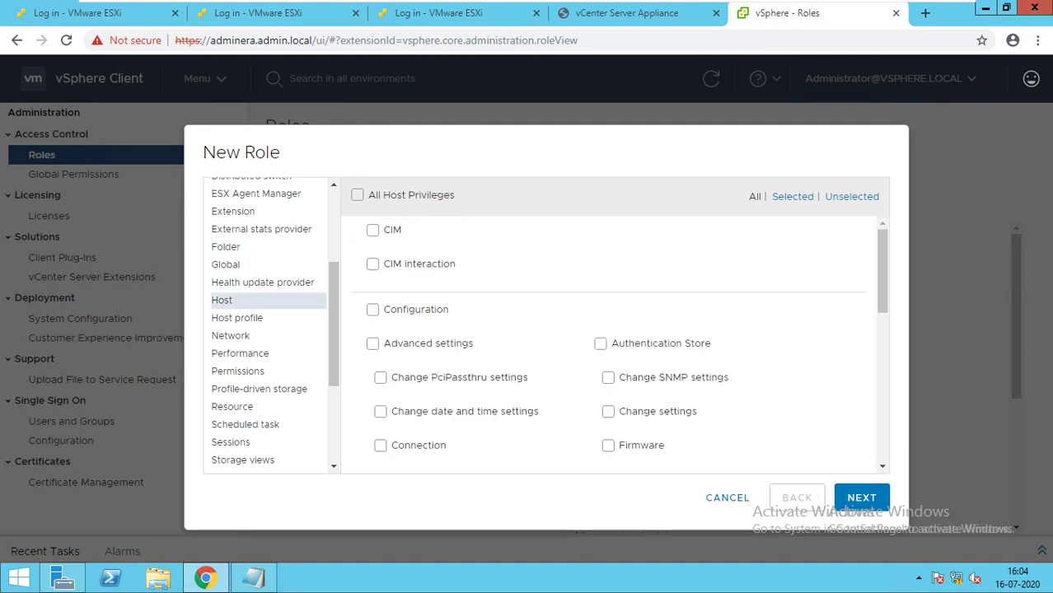
scroll(610, 346, down, 2)
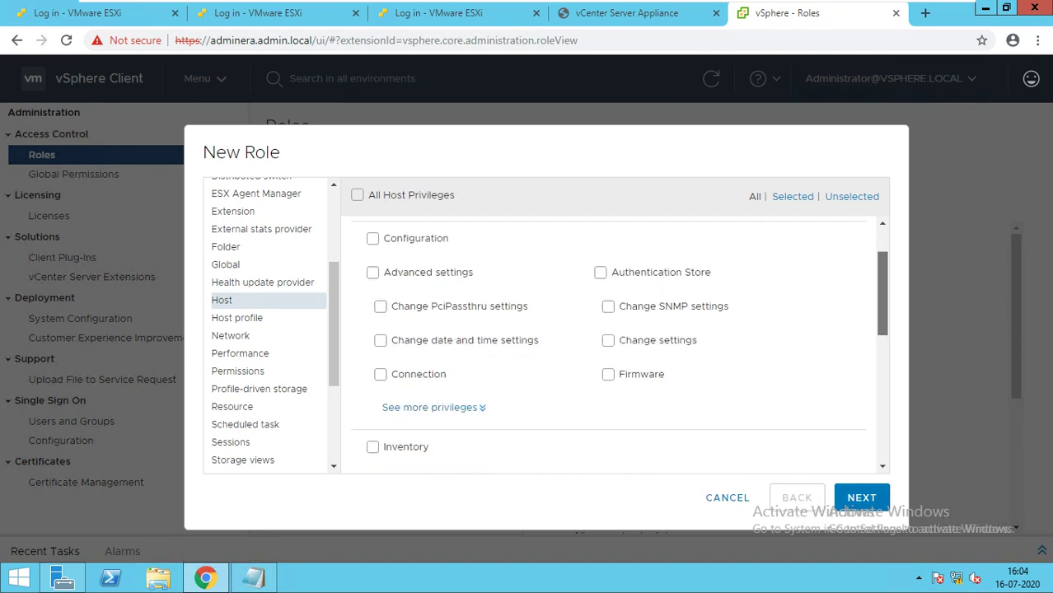
scroll(610, 346, down, 1)
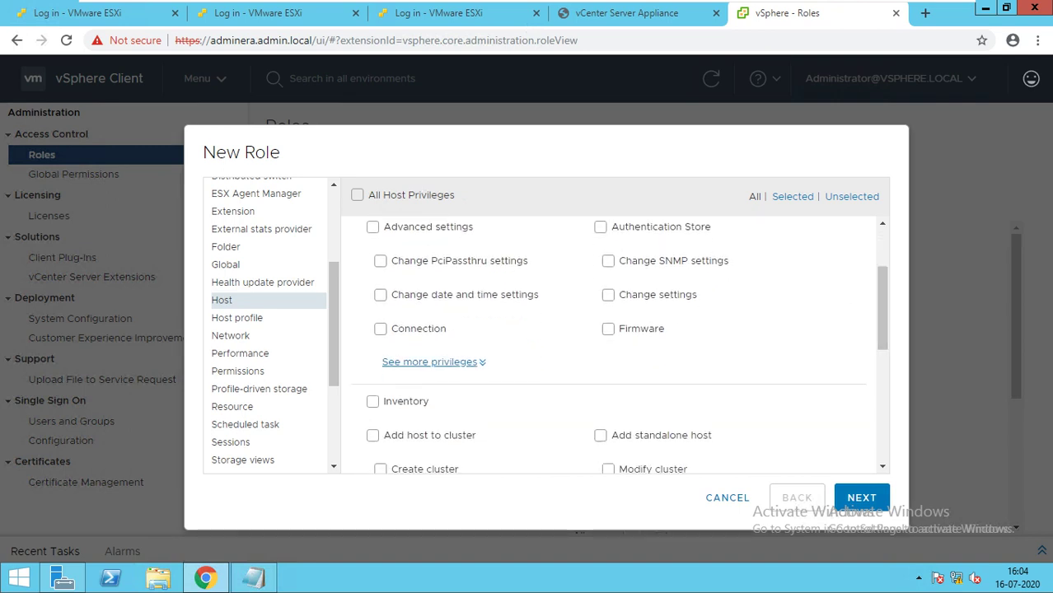
click(379, 328)
Expand the remaining host configuration privileges and tick Hyperthreading, Maintenance and Power.
click(433, 361)
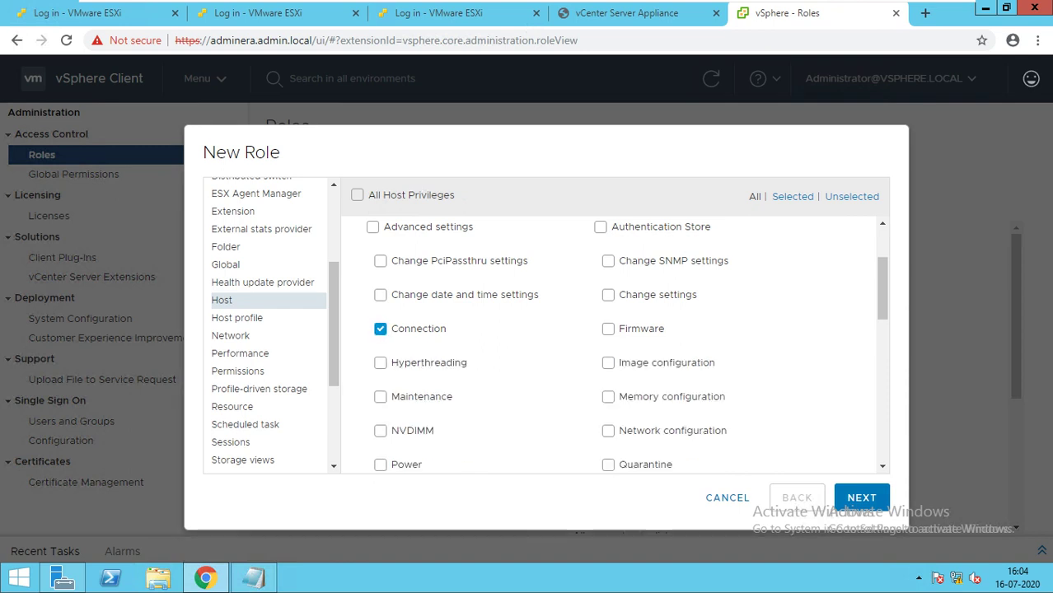
scroll(626, 346, down, 2)
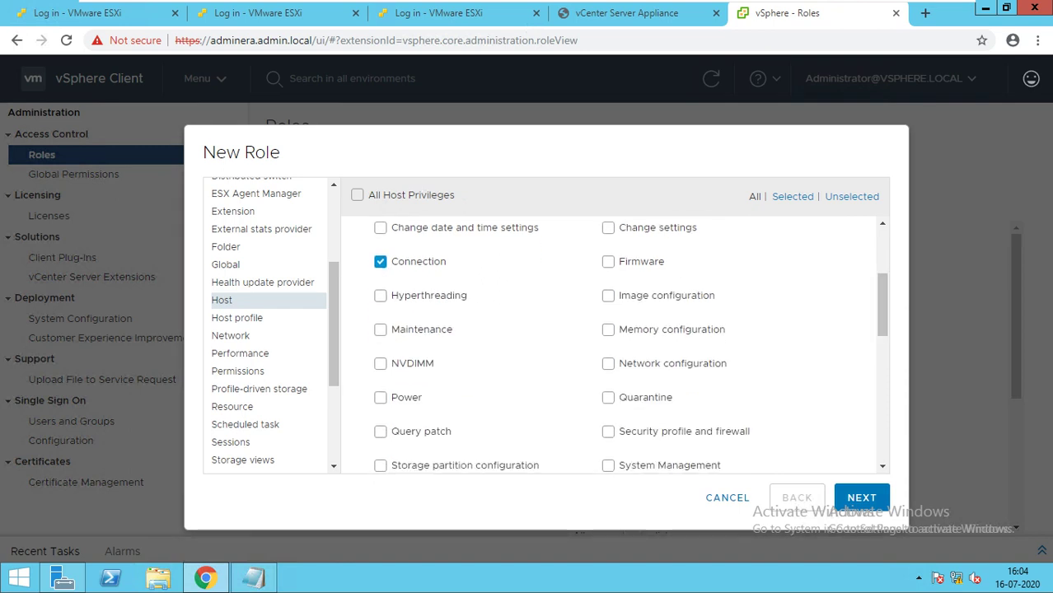
click(380, 295)
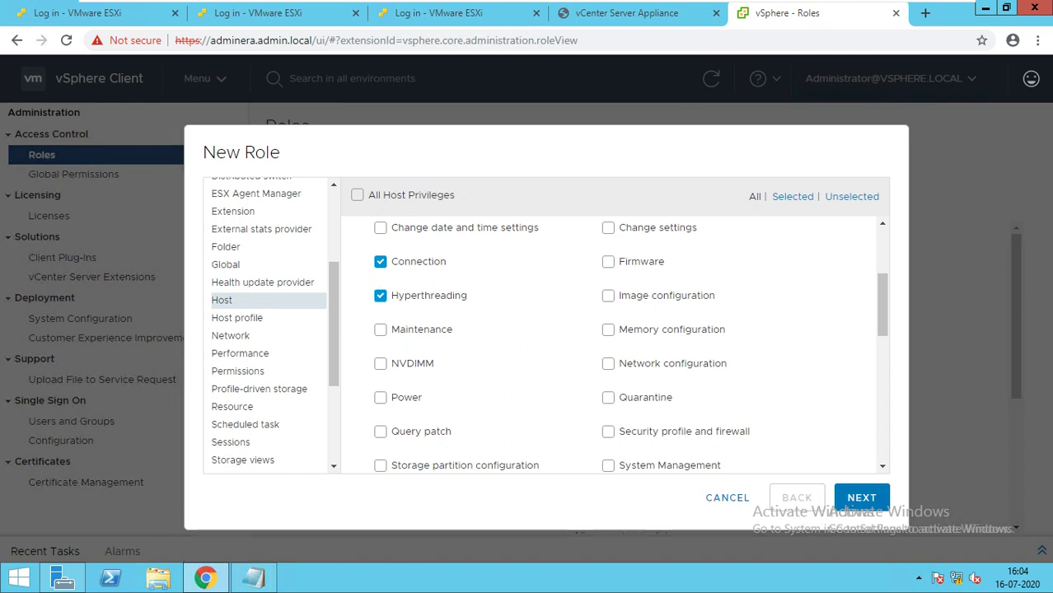
click(380, 329)
click(380, 397)
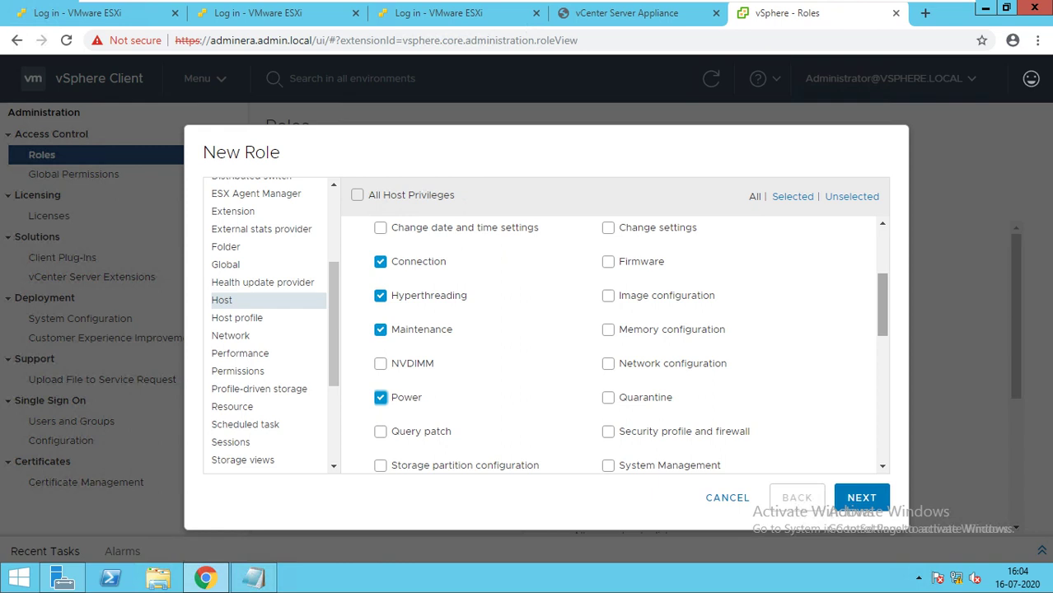
scroll(616, 344, down, 3)
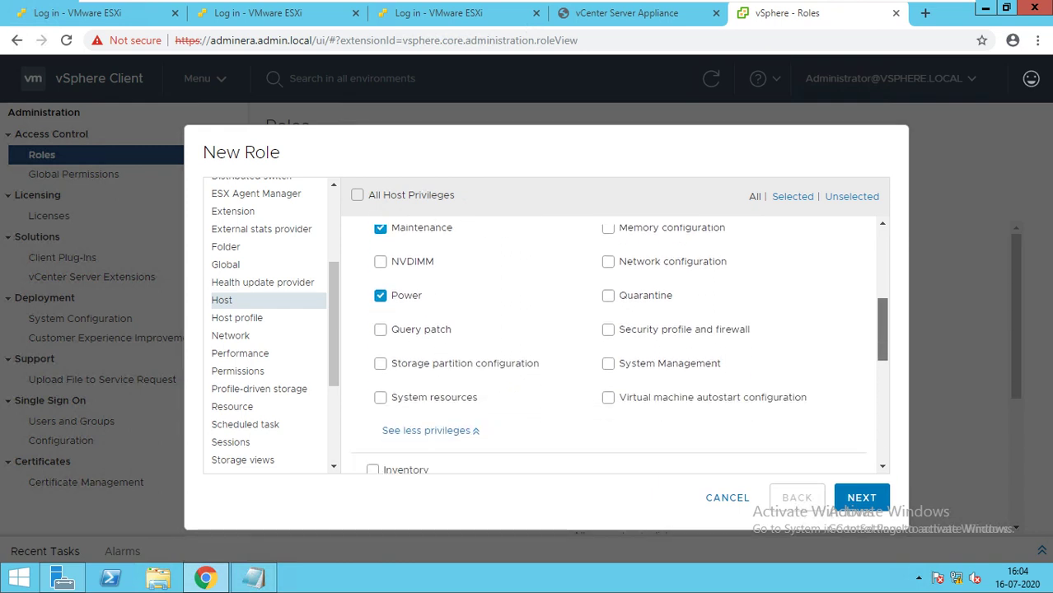
scroll(616, 344, down, 2)
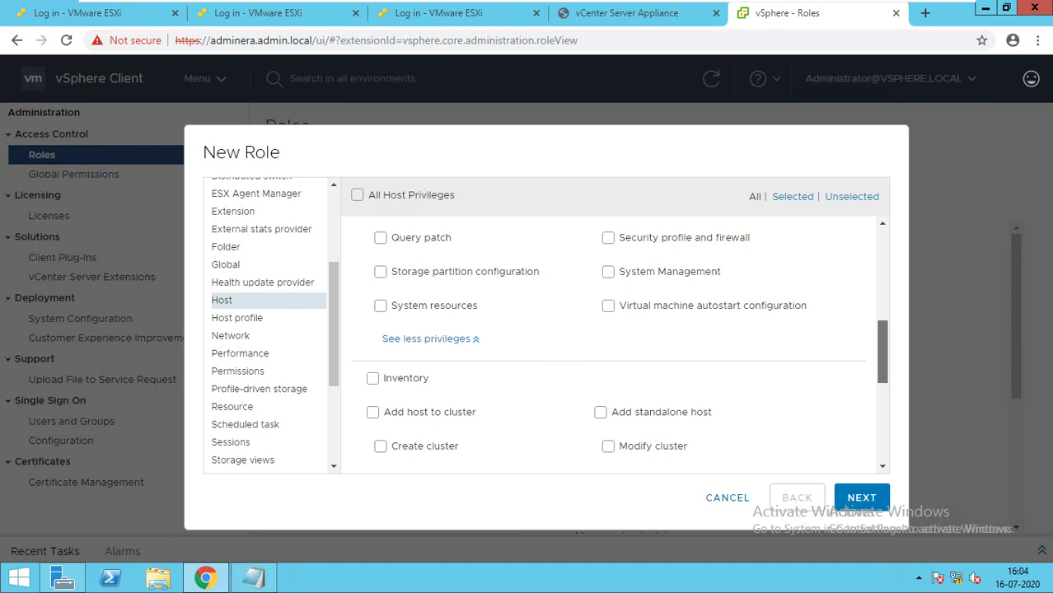
scroll(619, 350, down, 1)
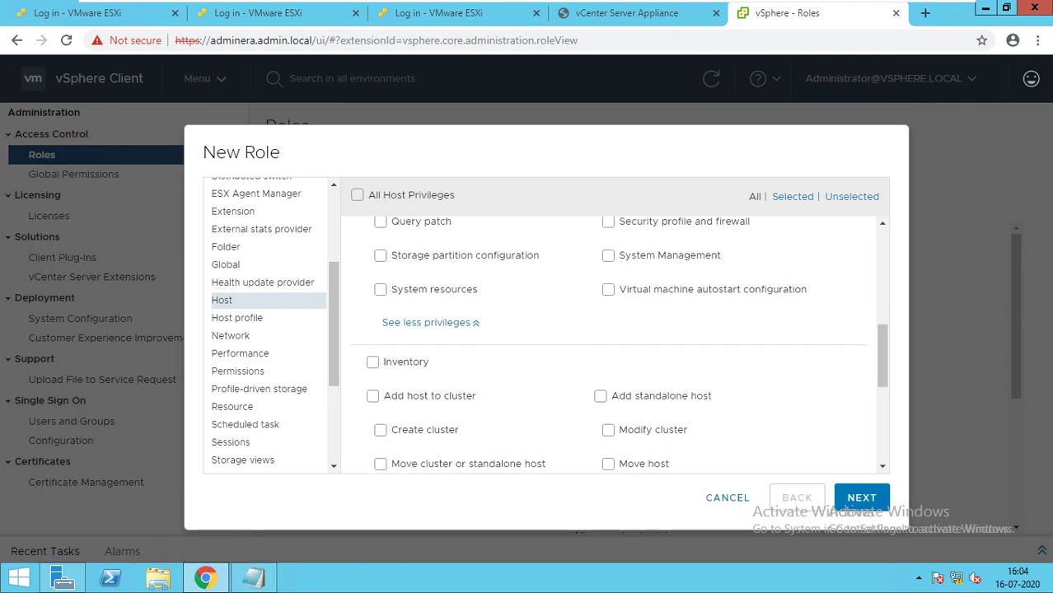
drag(392, 289, 809, 289)
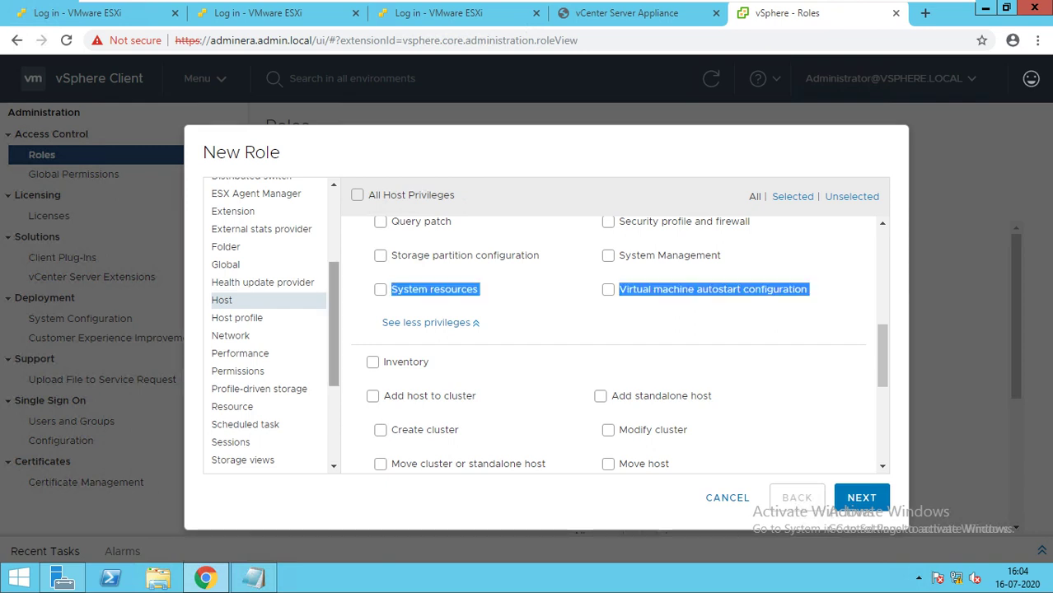
scroll(268, 322, down, 1)
Tick View under Storage views, leaving the VMware vSAN privileges displayed.
click(237, 341)
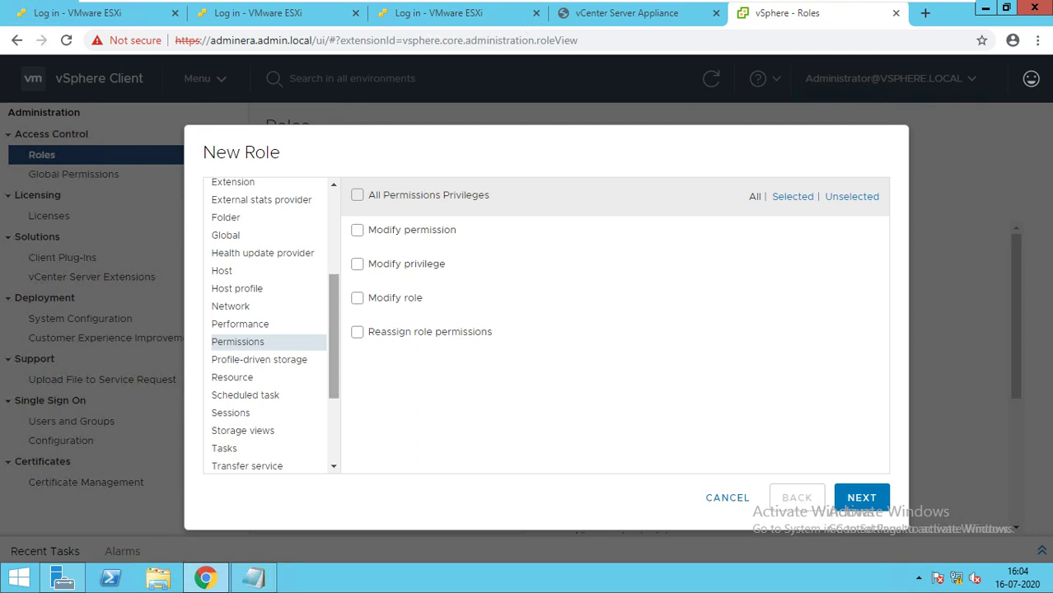
scroll(267, 325, down, 2)
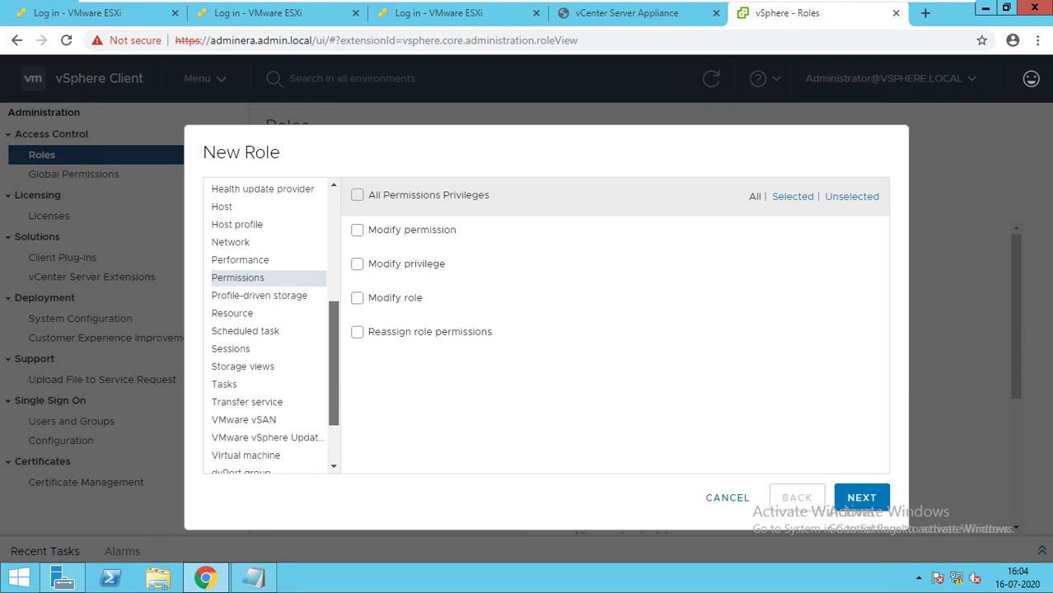
scroll(268, 326, down, 2)
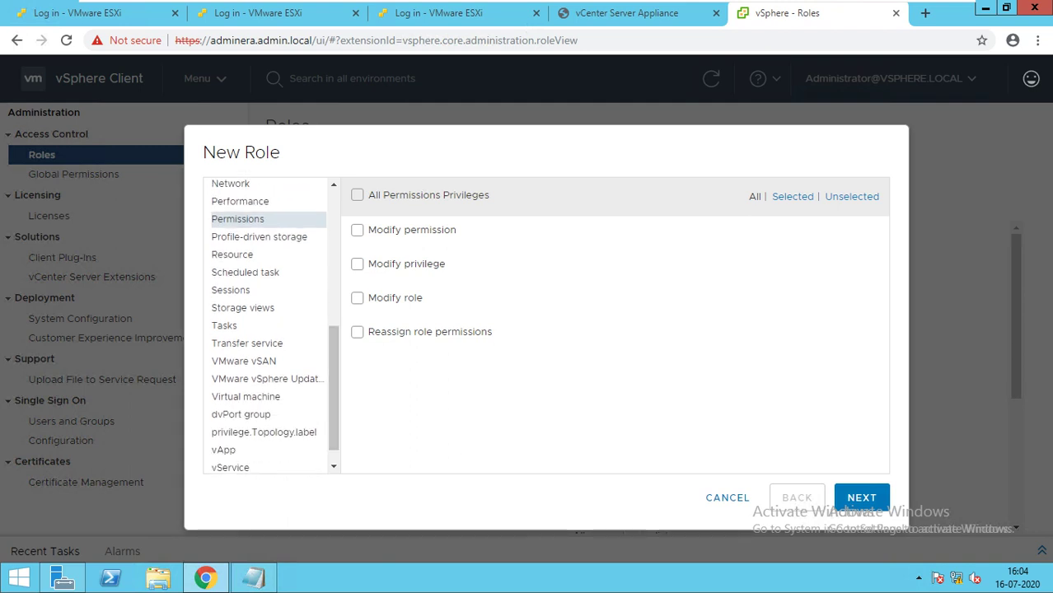
click(243, 307)
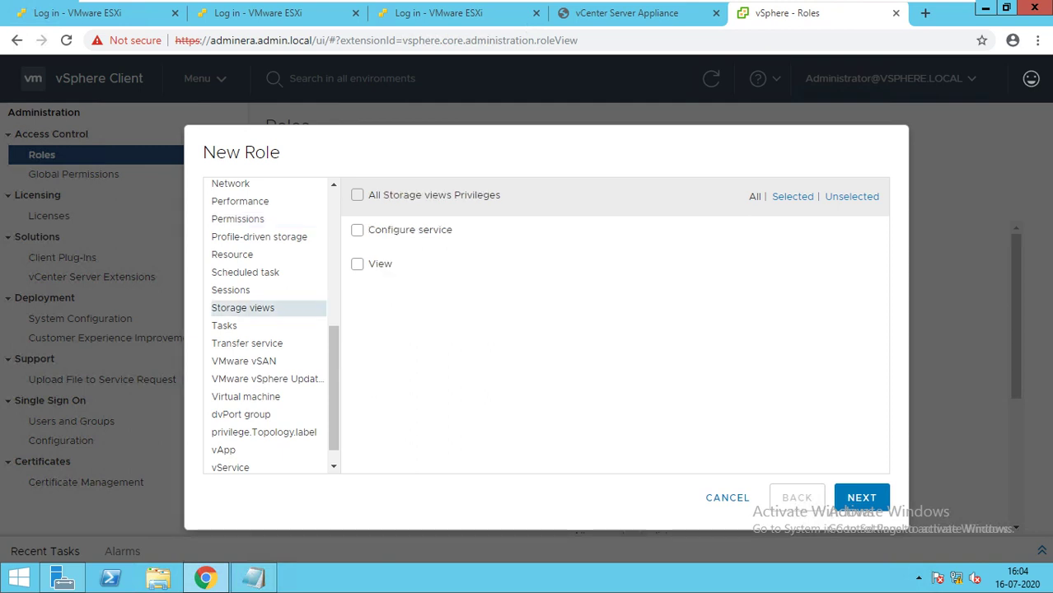
click(357, 264)
click(244, 362)
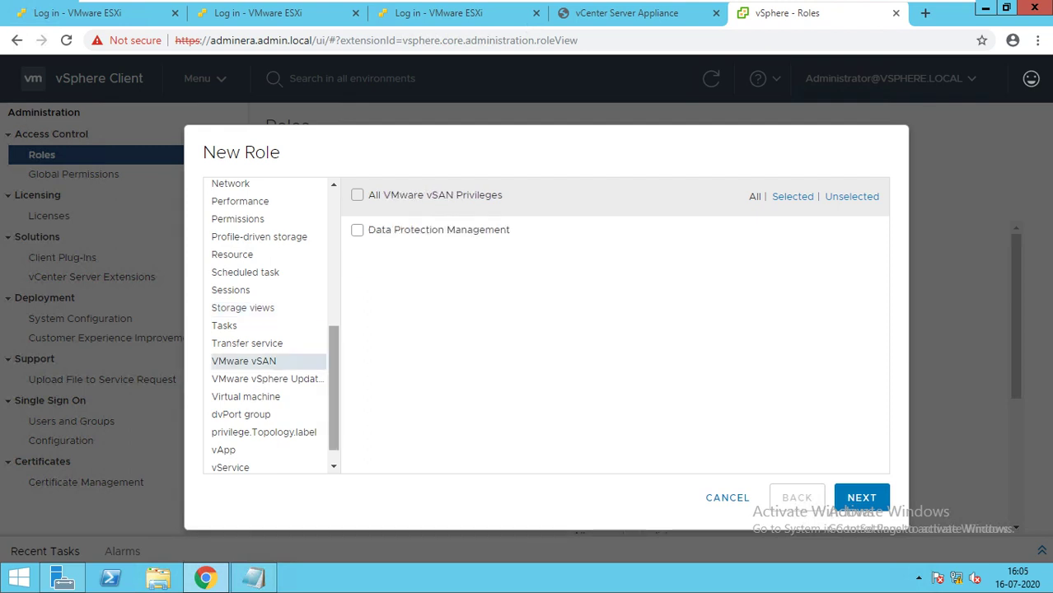
scroll(268, 326, down, 1)
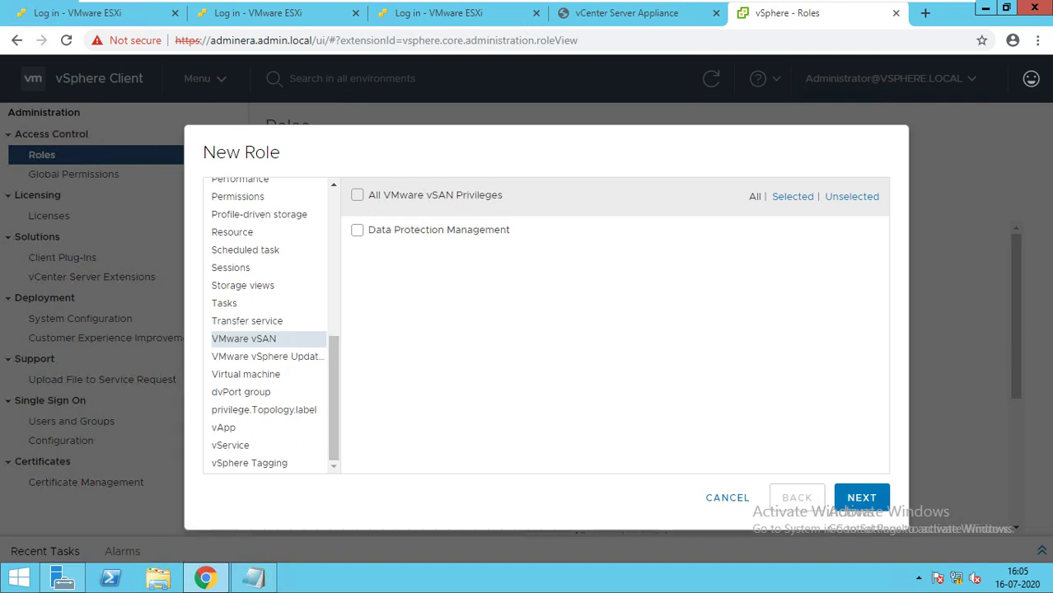
In Virtual machine privileges, clear the group and tick Add existing disk and Change CPU count.
click(245, 374)
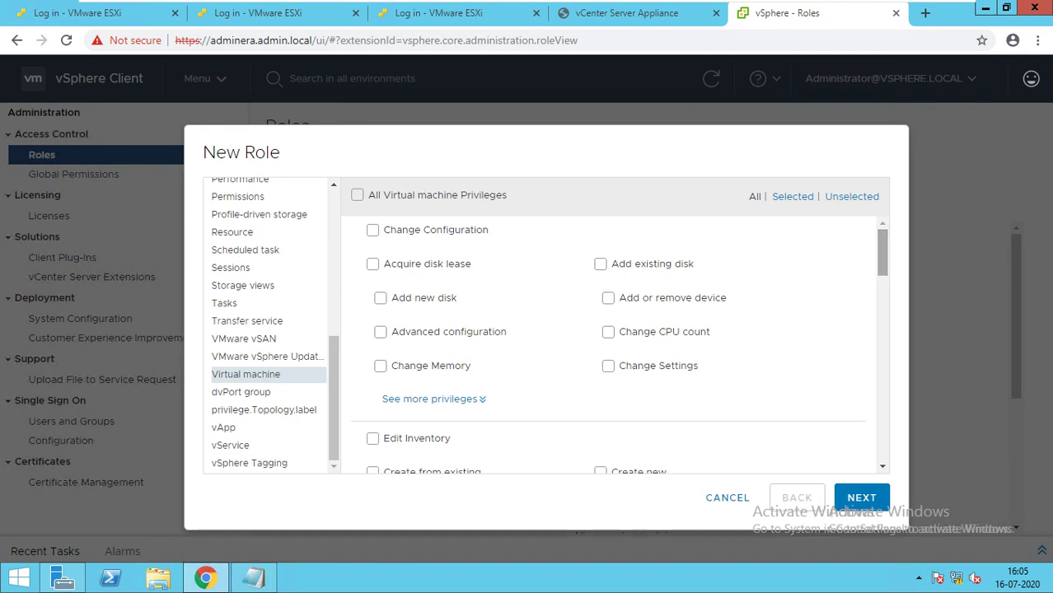
click(608, 297)
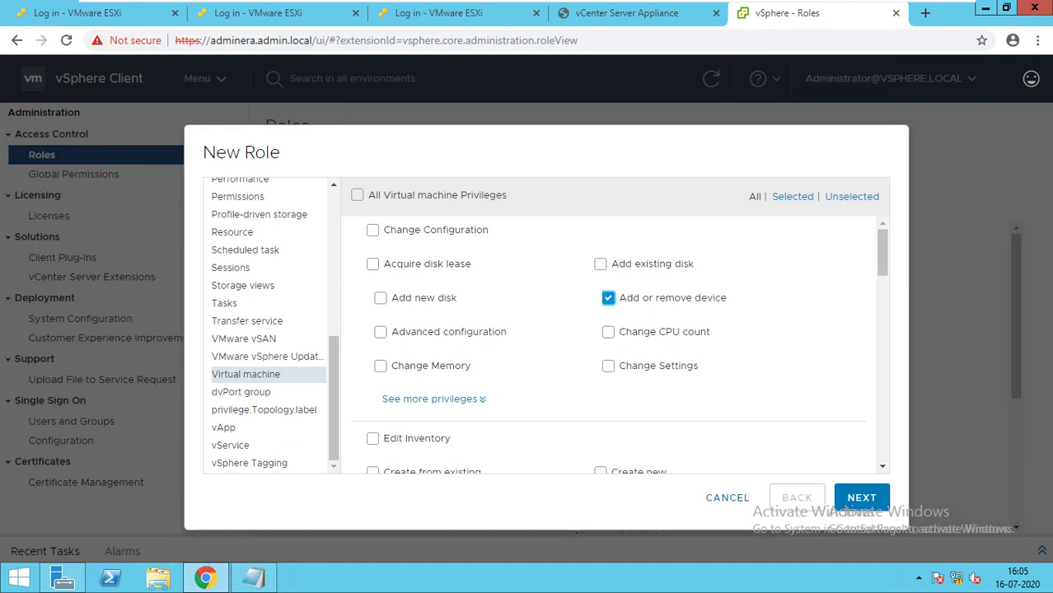
click(608, 332)
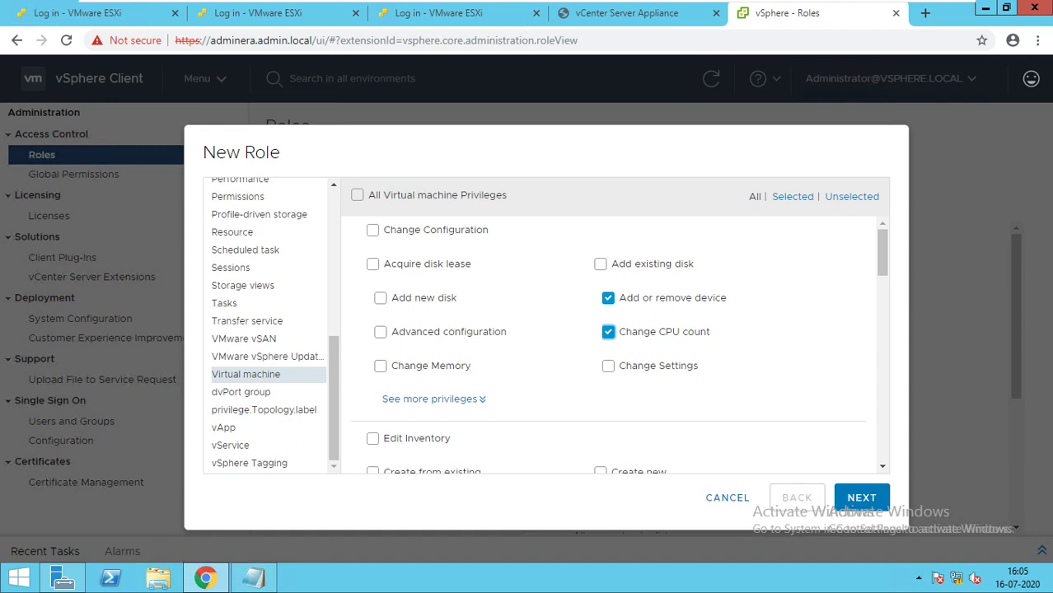
click(380, 365)
click(357, 194)
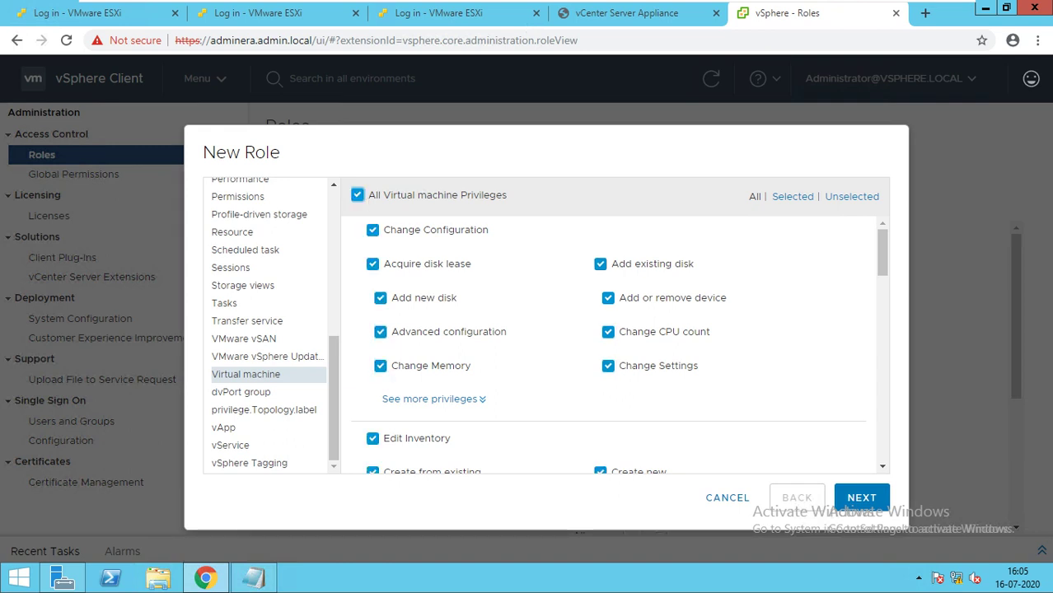
click(357, 195)
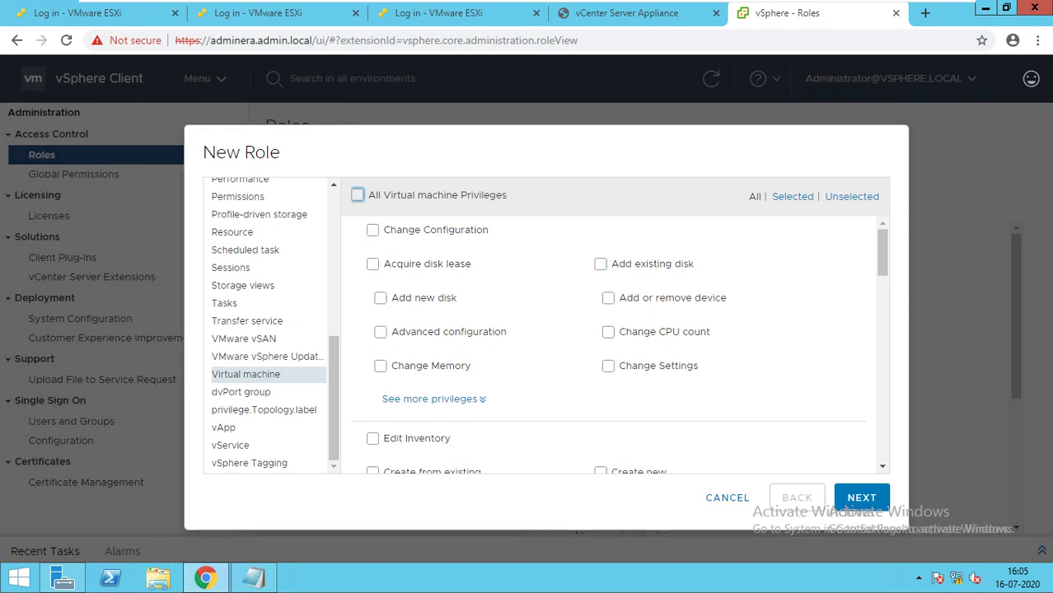
click(600, 264)
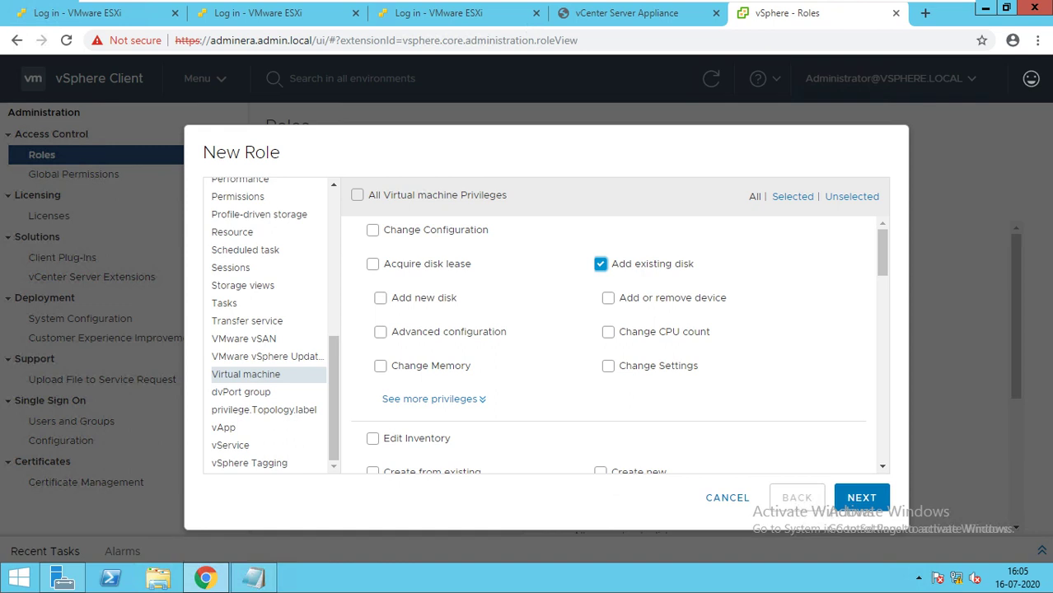
click(608, 331)
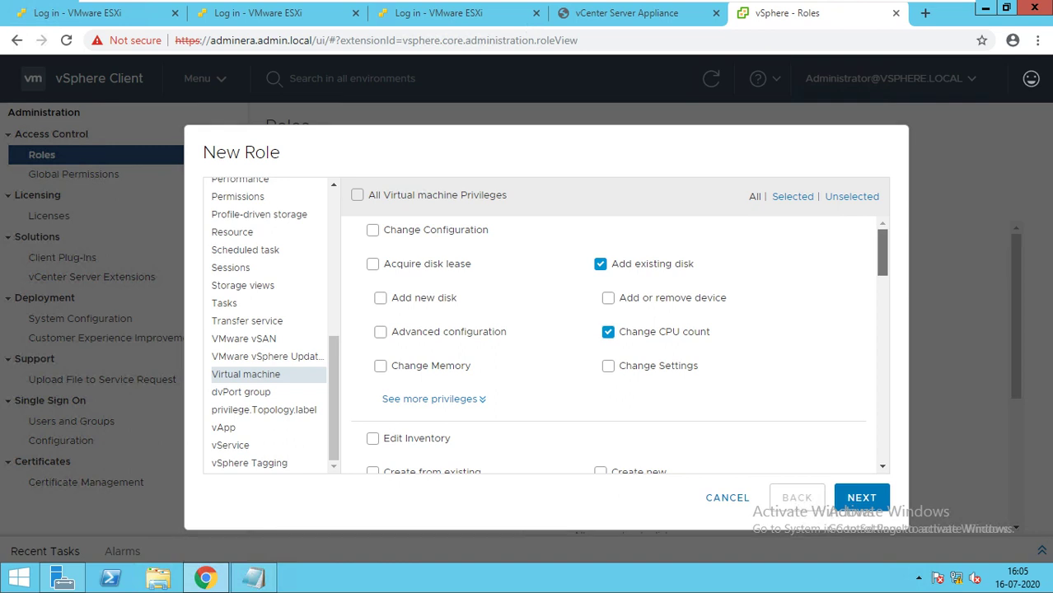
Tick the Add new disk and Register virtual machine privileges.
scroll(610, 346, down, 1)
click(380, 250)
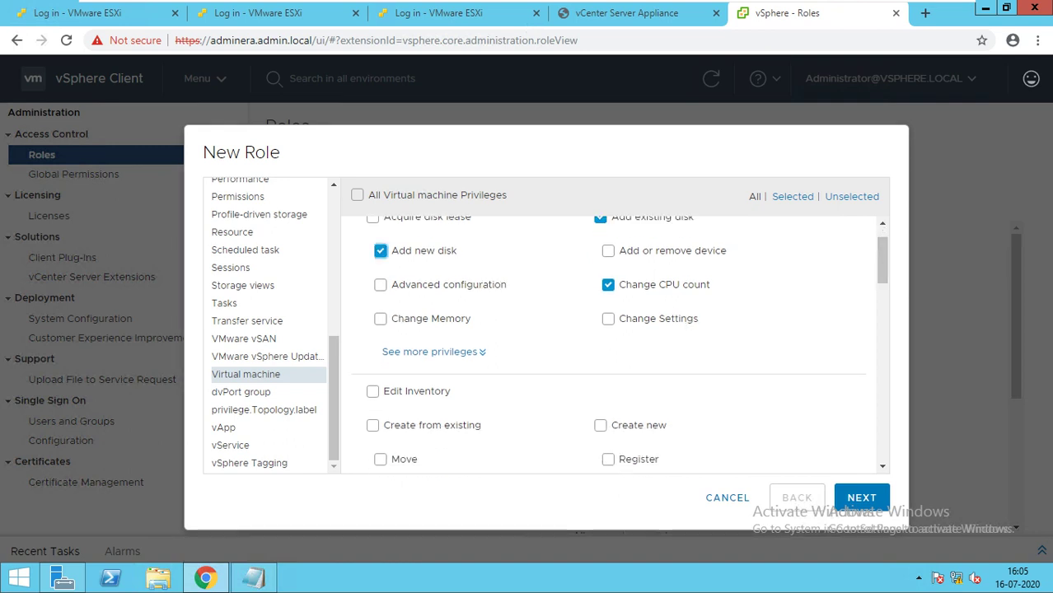
scroll(610, 346, down, 2)
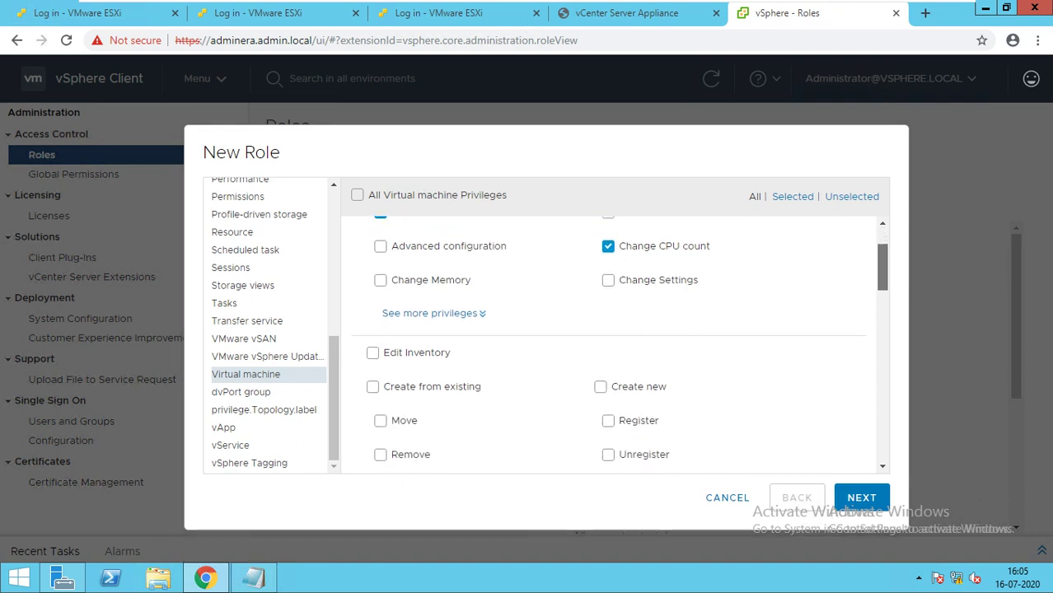
scroll(610, 347, down, 1)
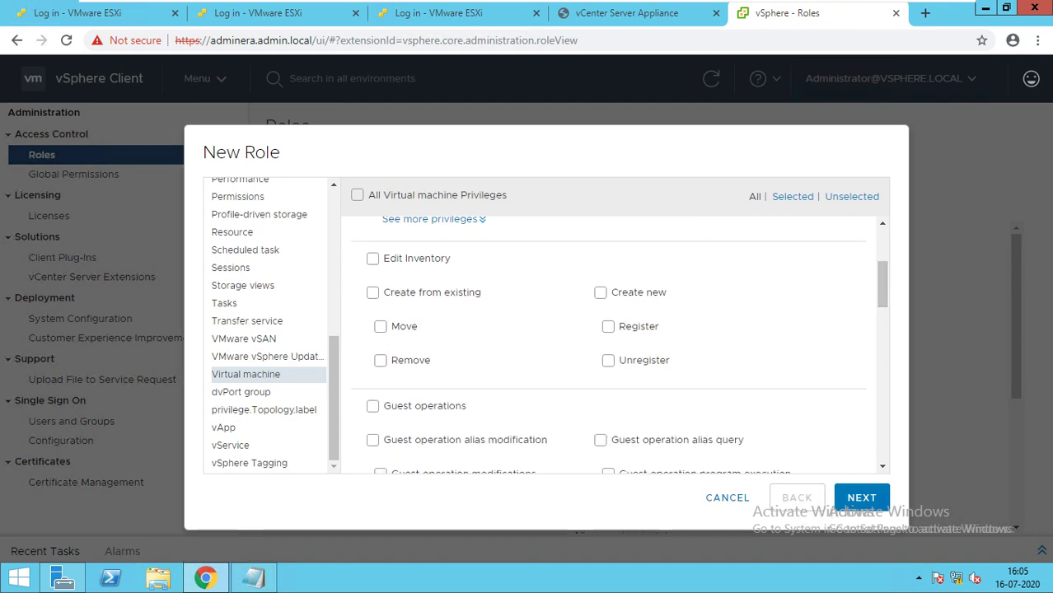
click(608, 326)
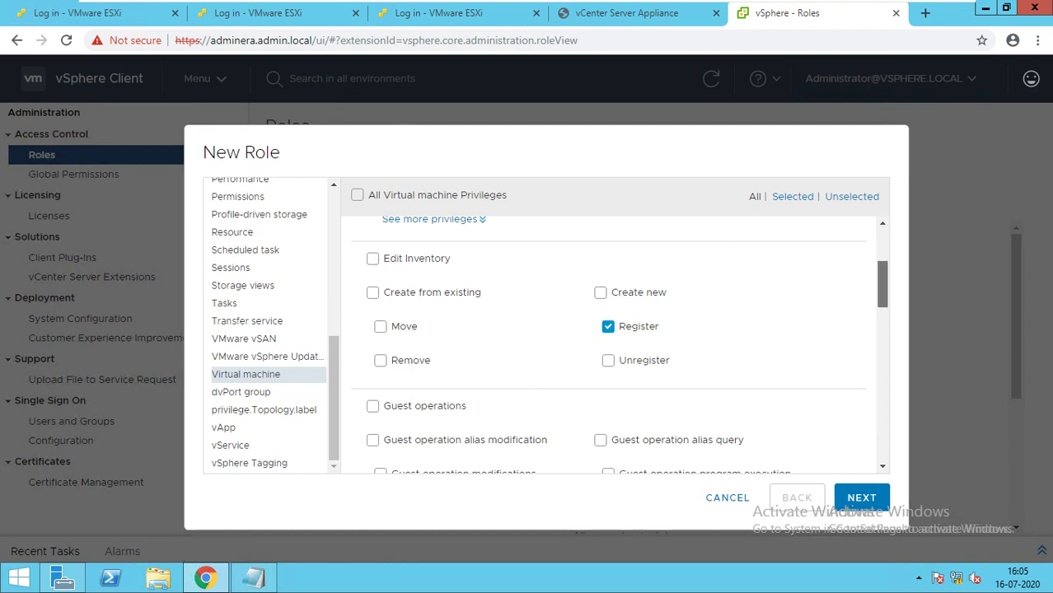
Tick the Answer question and Configure CD media interaction privileges.
scroll(610, 346, down, 3)
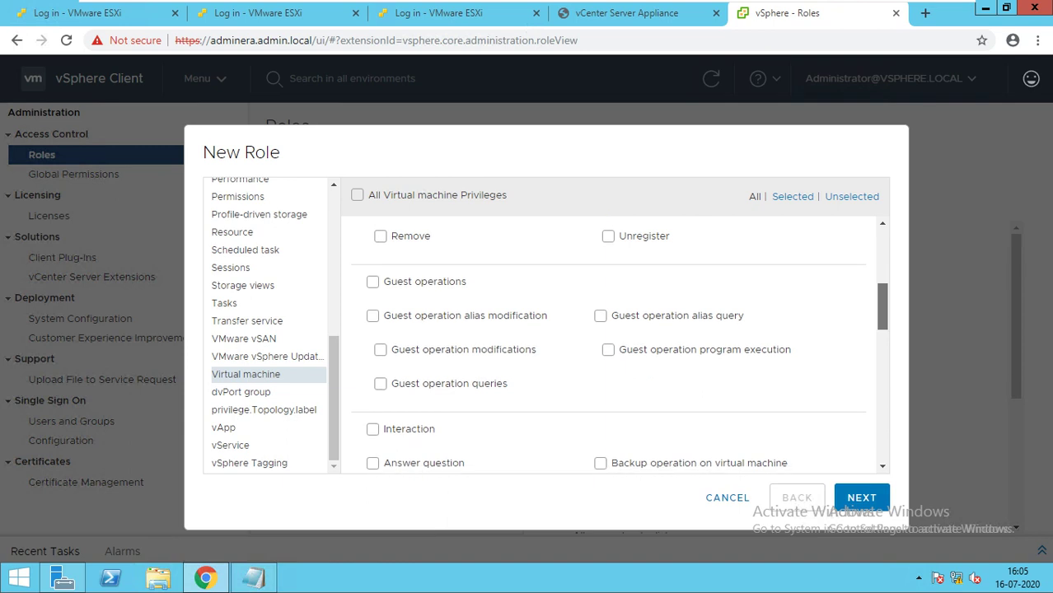
scroll(610, 346, down, 1)
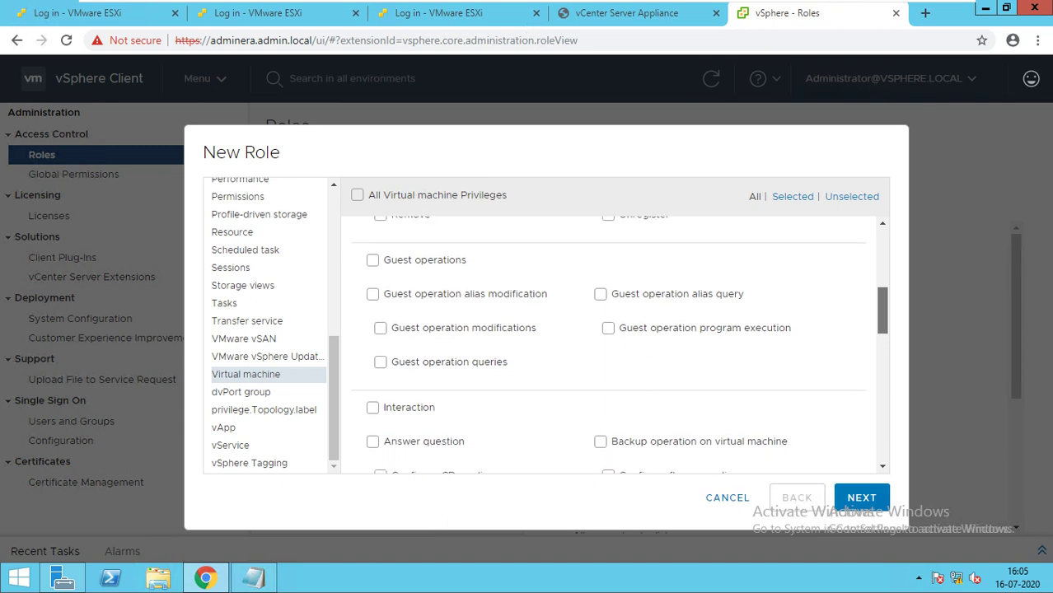
scroll(610, 346, down, 2)
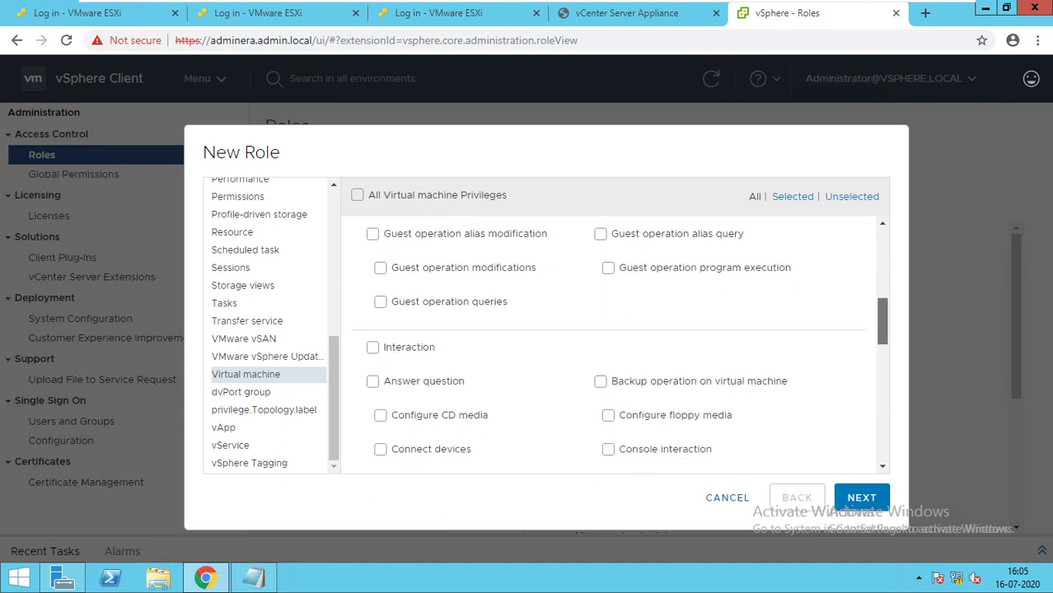
scroll(610, 346, down, 2)
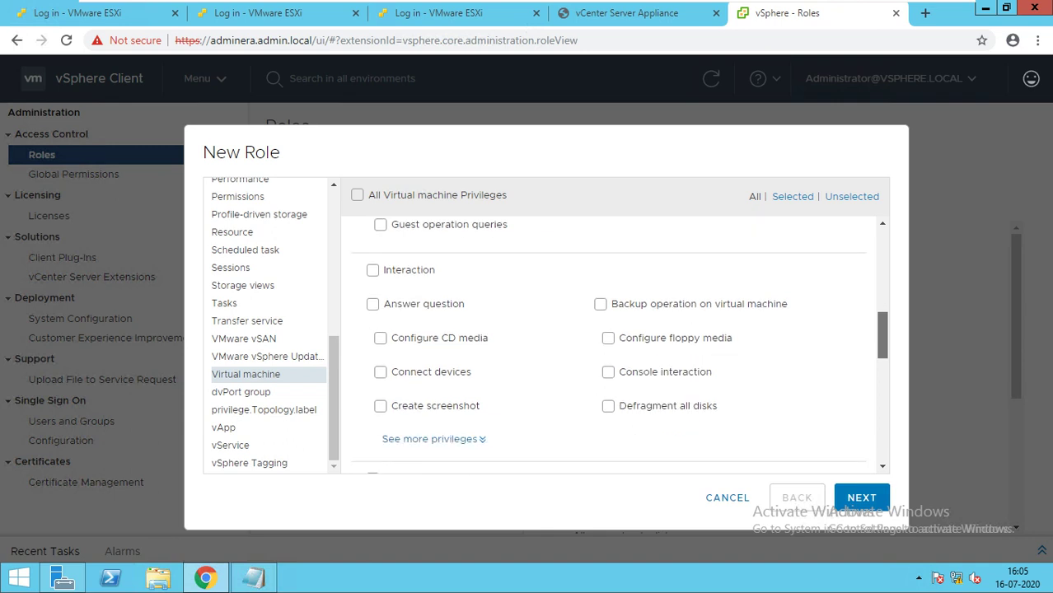
scroll(610, 346, down, 1)
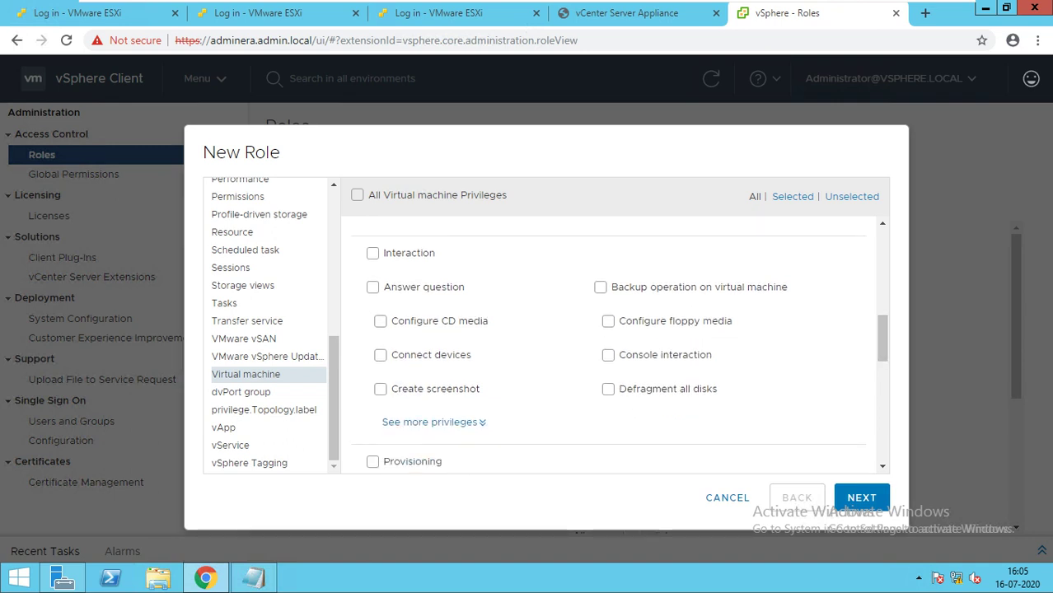
click(373, 287)
click(380, 322)
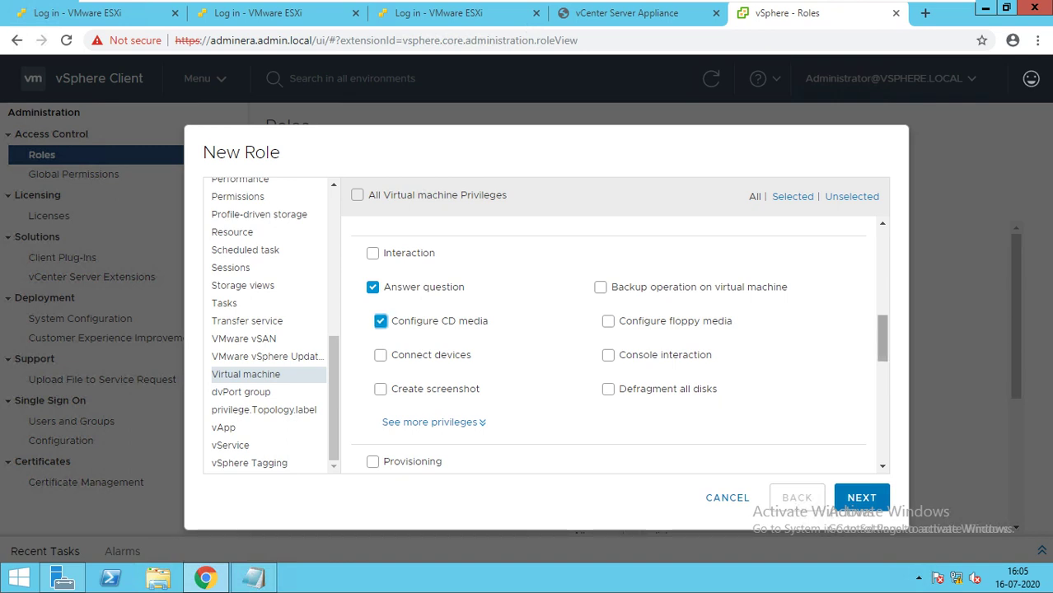
scroll(618, 346, down, 2)
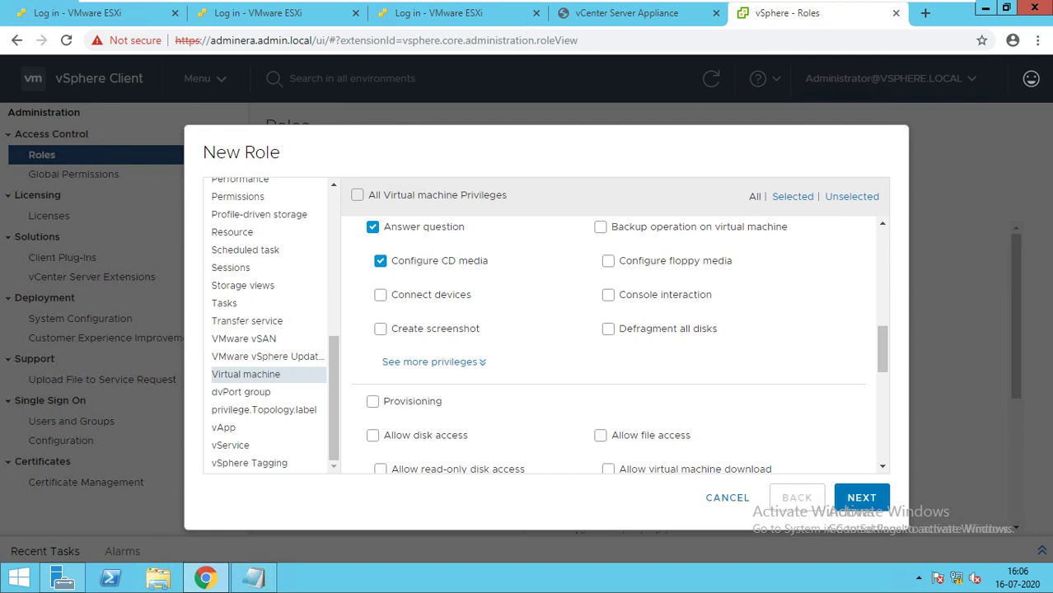
Tick Create screenshot, then from the extra privileges Install VMware Tools, Power on and Power off.
click(380, 328)
click(433, 362)
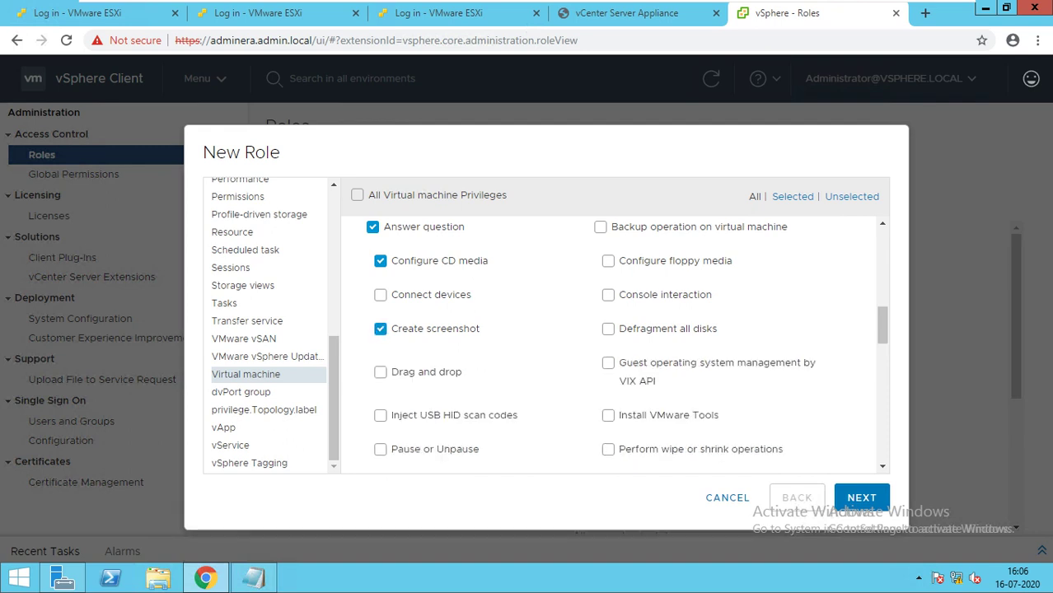
scroll(609, 346, down, 3)
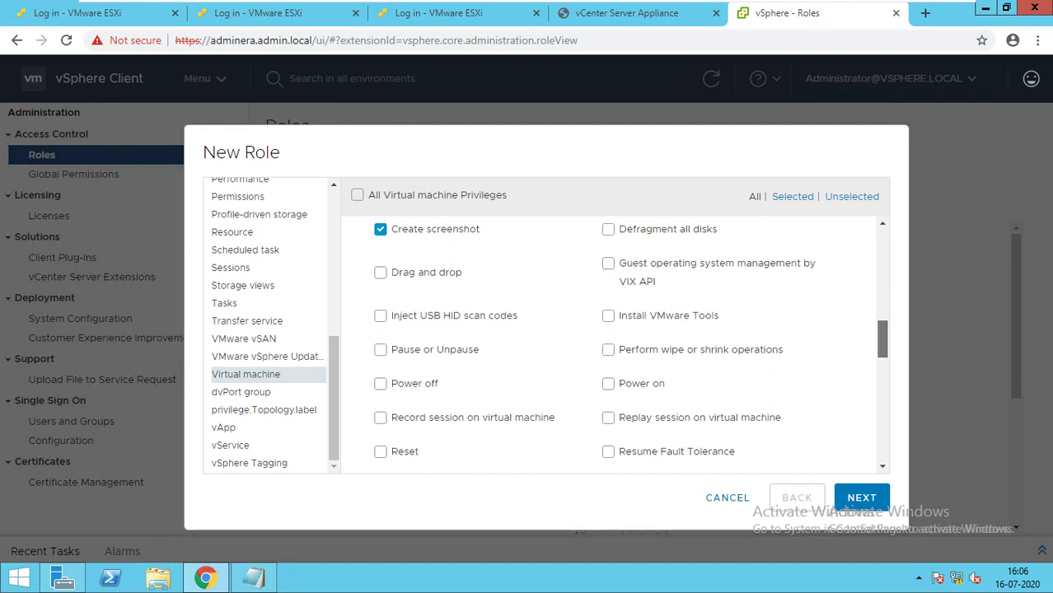
click(608, 273)
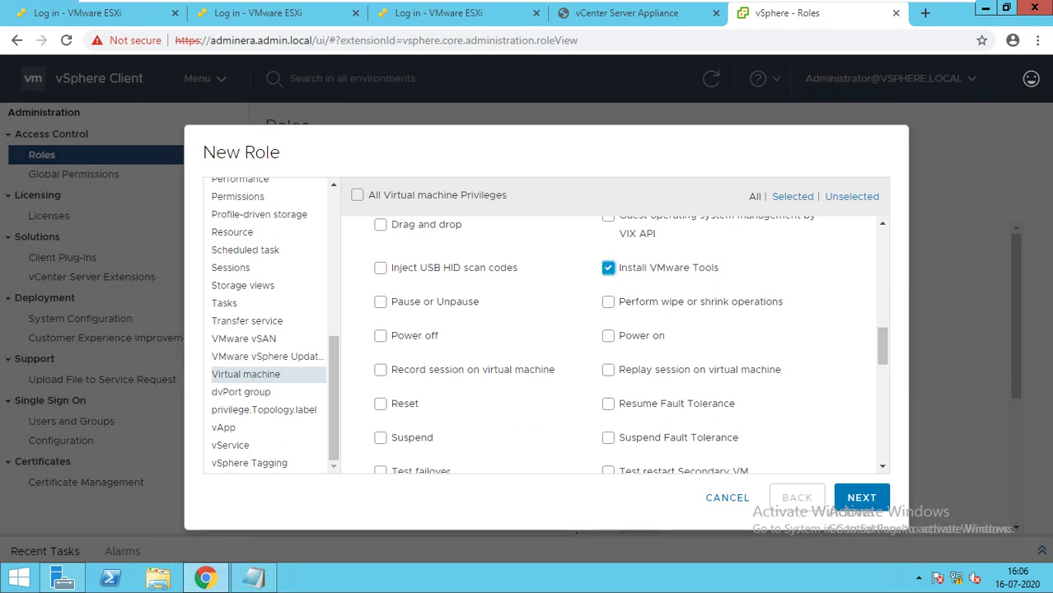
click(608, 335)
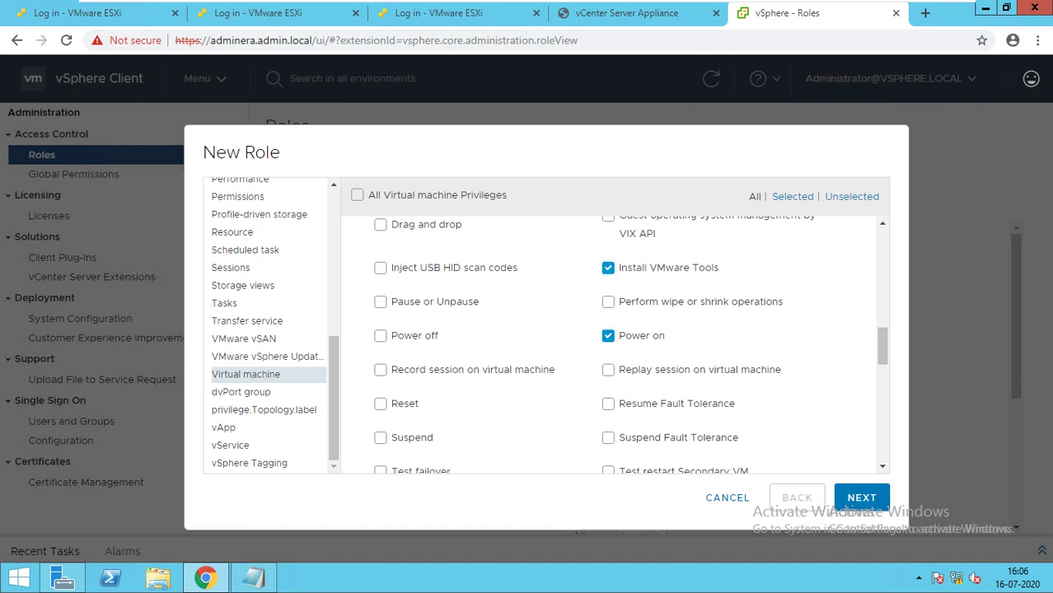
click(380, 336)
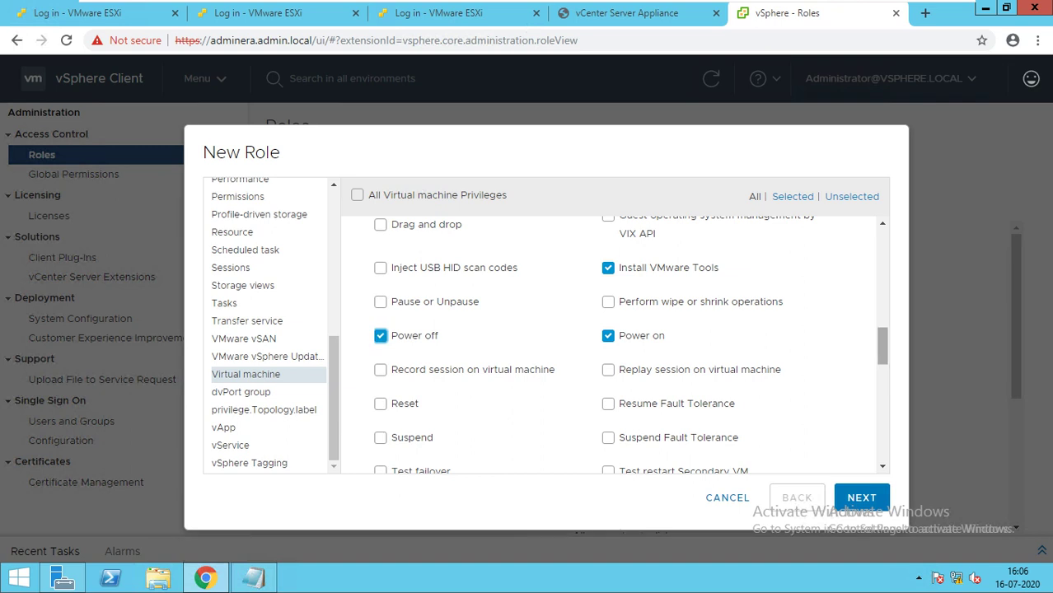
scroll(614, 346, down, 2)
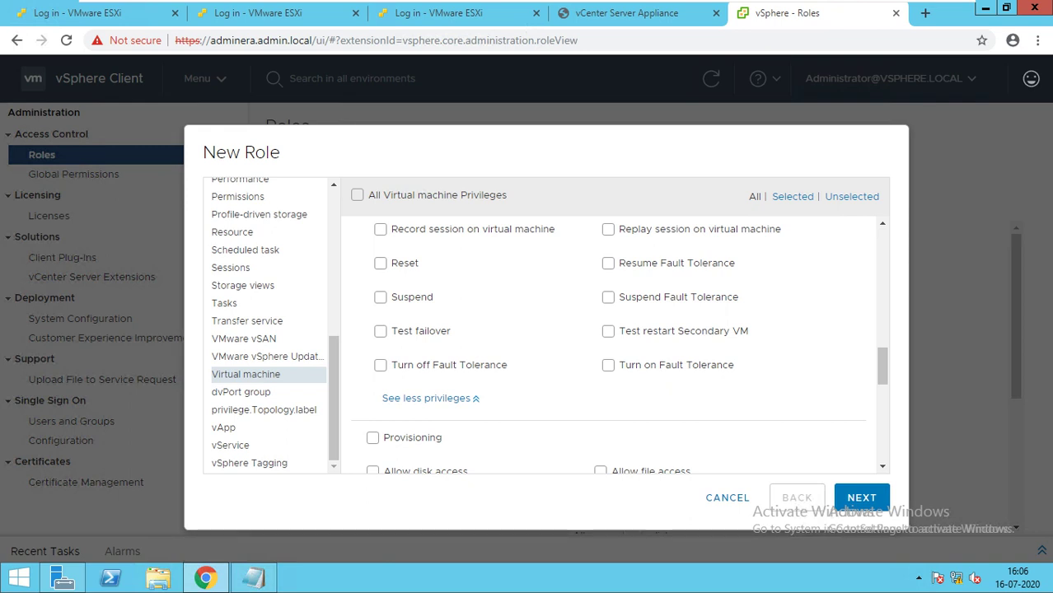
Grant Reset, read-only disk access, Clone template and virtual machine file upload privileges.
click(380, 263)
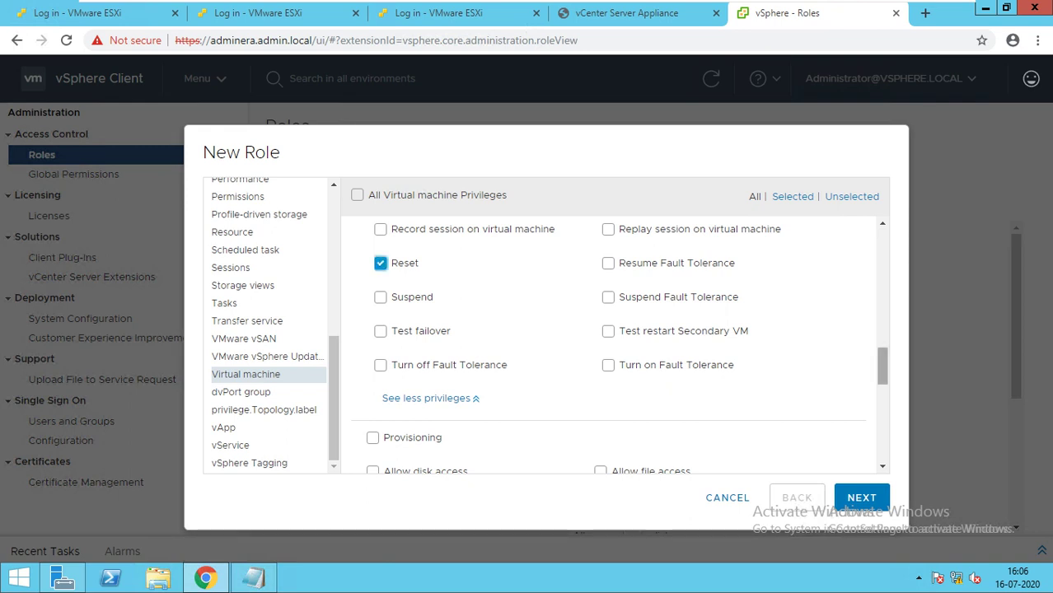
scroll(614, 346, down, 3)
scroll(614, 347, down, 2)
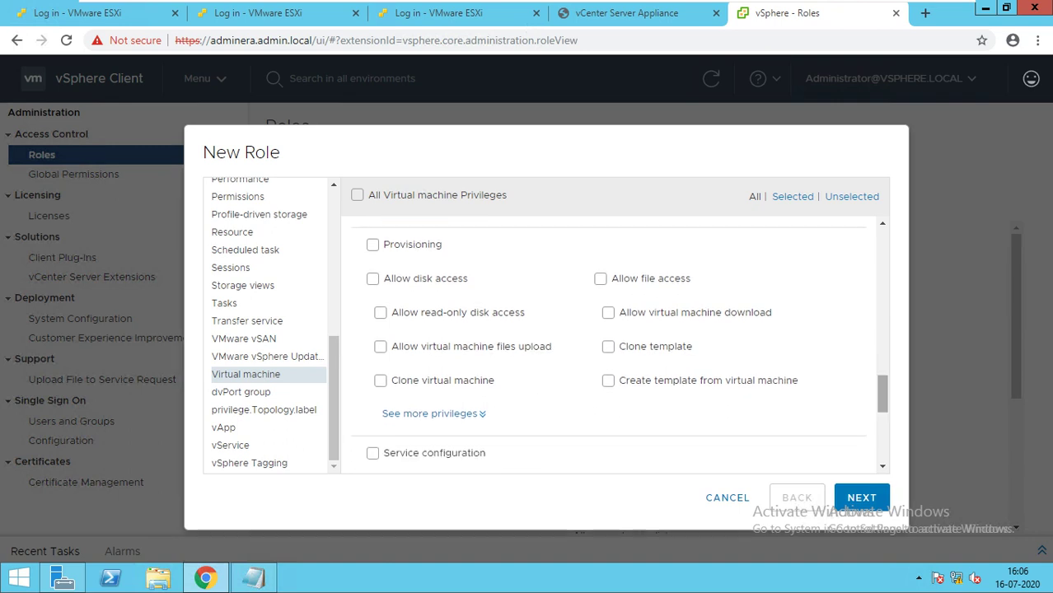
click(372, 279)
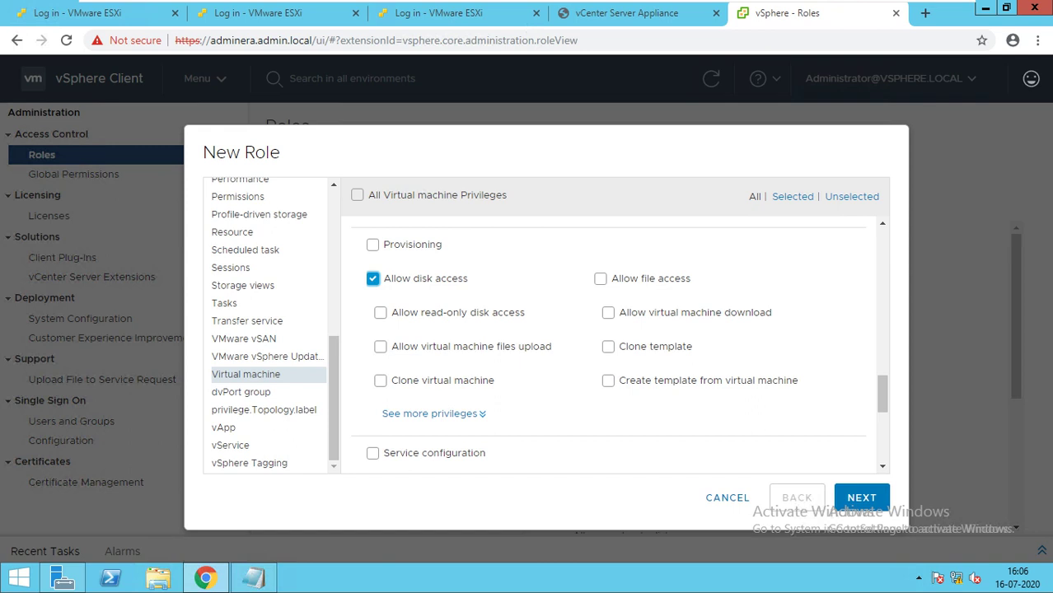
click(380, 312)
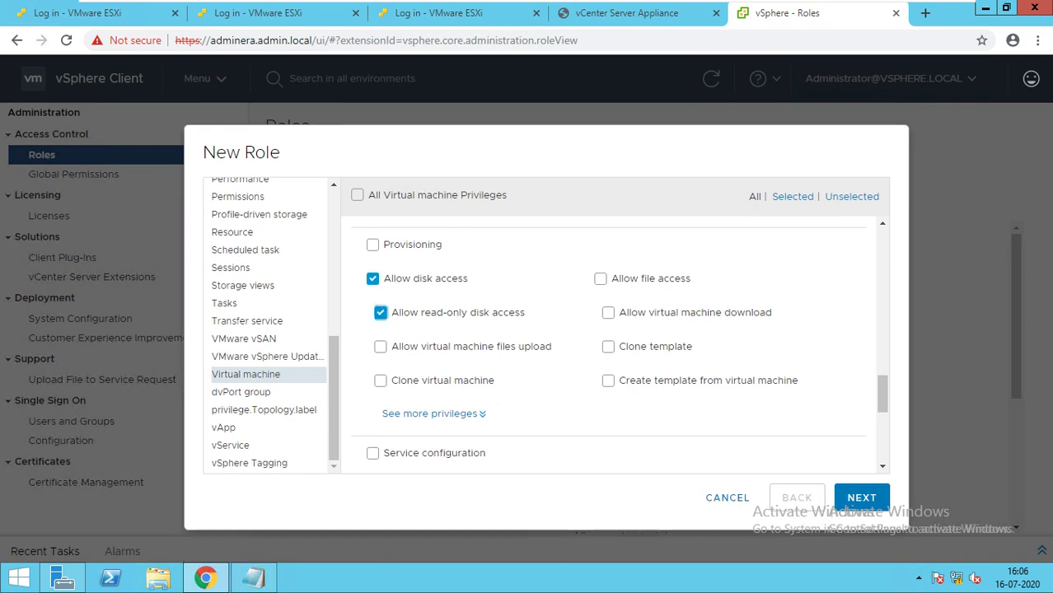
click(373, 279)
click(609, 347)
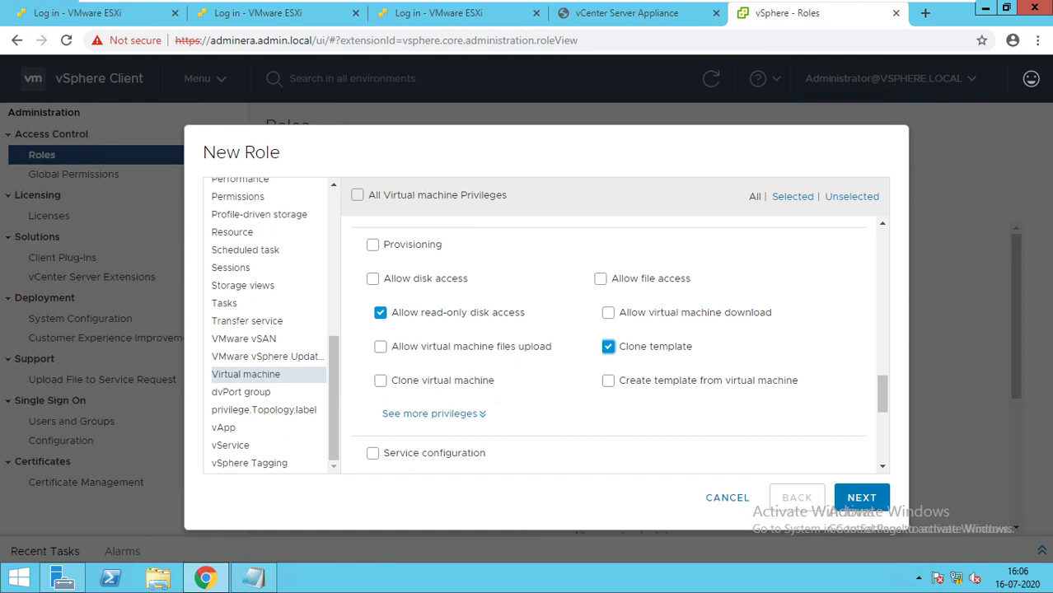
click(380, 346)
Grant Create snapshot and, from vSphere Replication, only Monitor replication.
scroll(610, 346, down, 2)
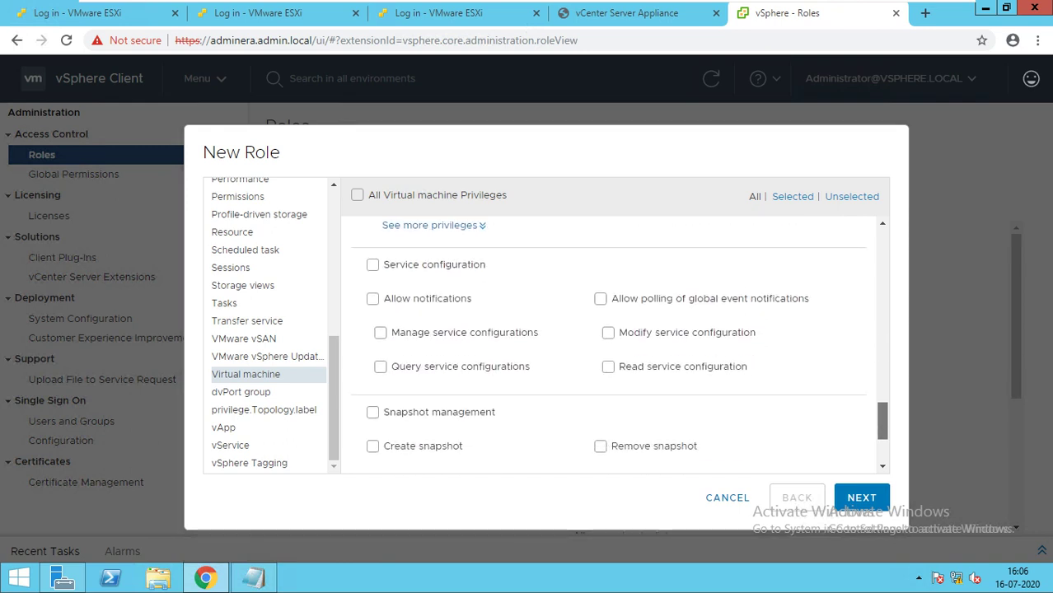
scroll(609, 346, down, 2)
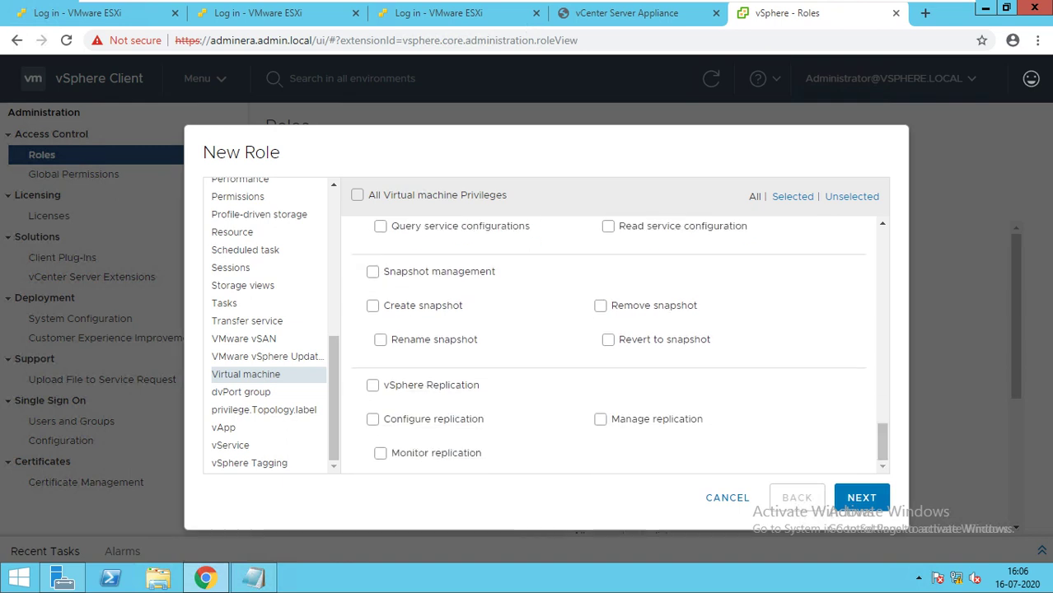
click(372, 305)
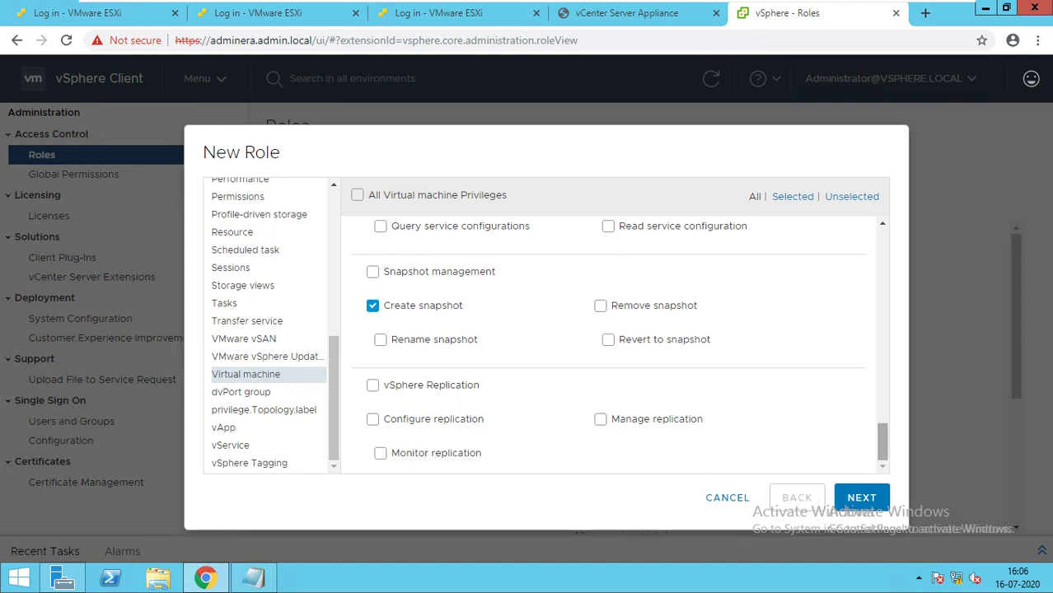
click(373, 385)
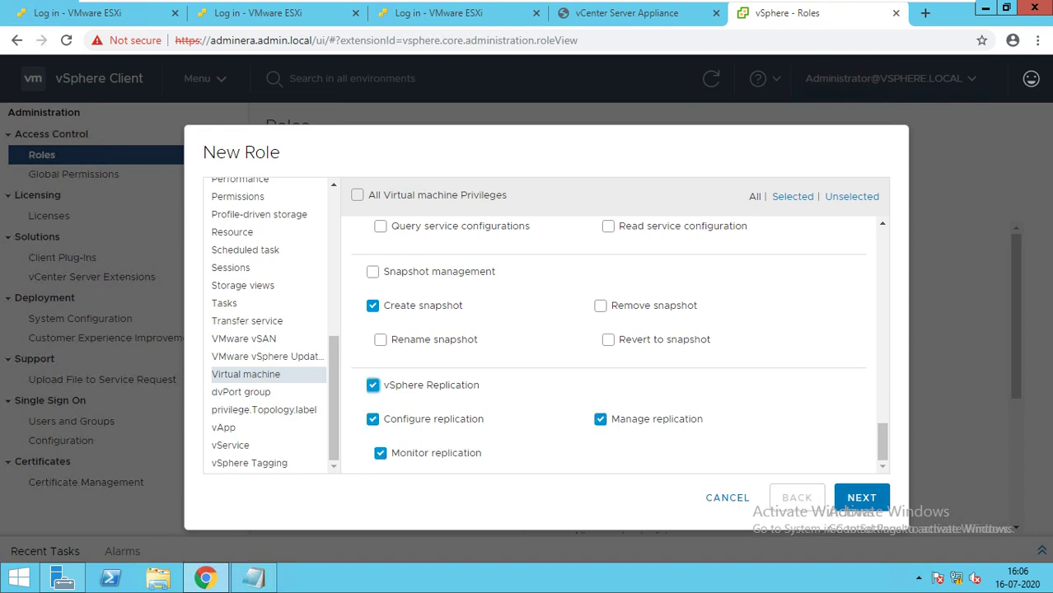
click(372, 384)
click(372, 385)
click(373, 385)
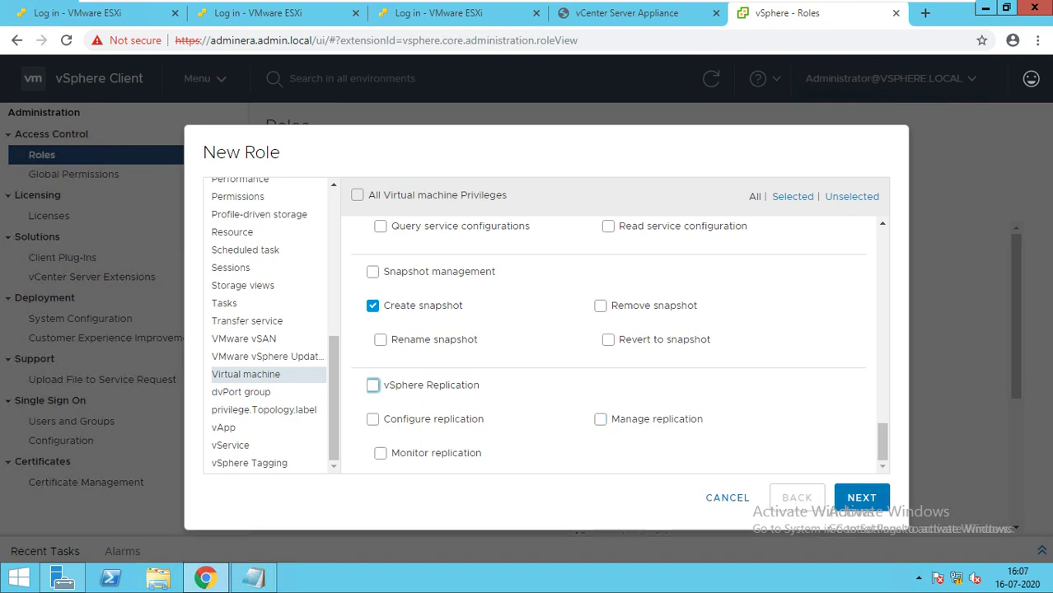
click(381, 453)
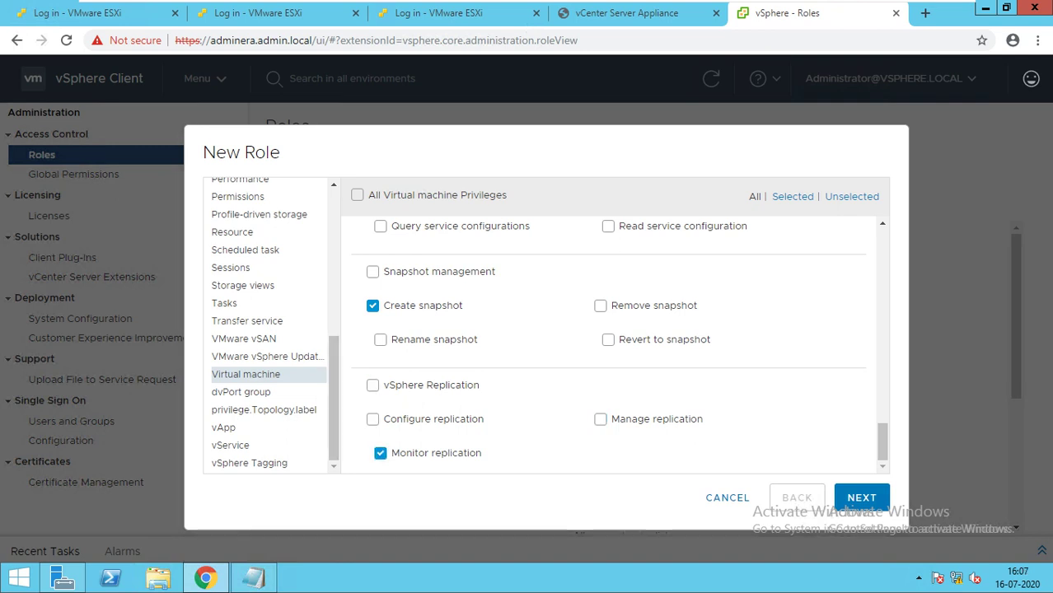
Tick Create under dvPort group, review vService, and continue to the Role name page.
click(263, 410)
click(241, 392)
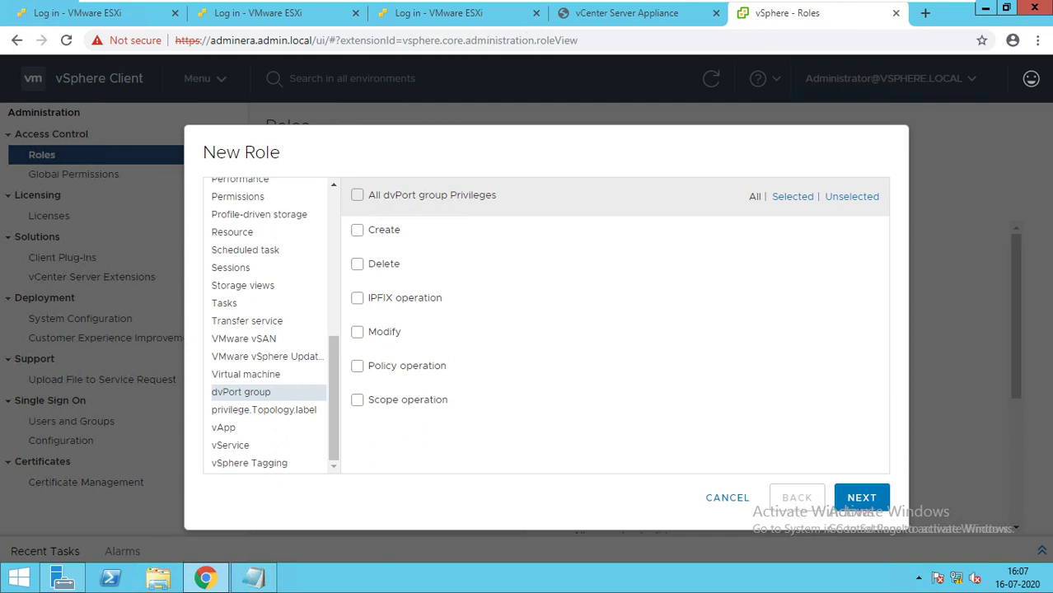
click(357, 230)
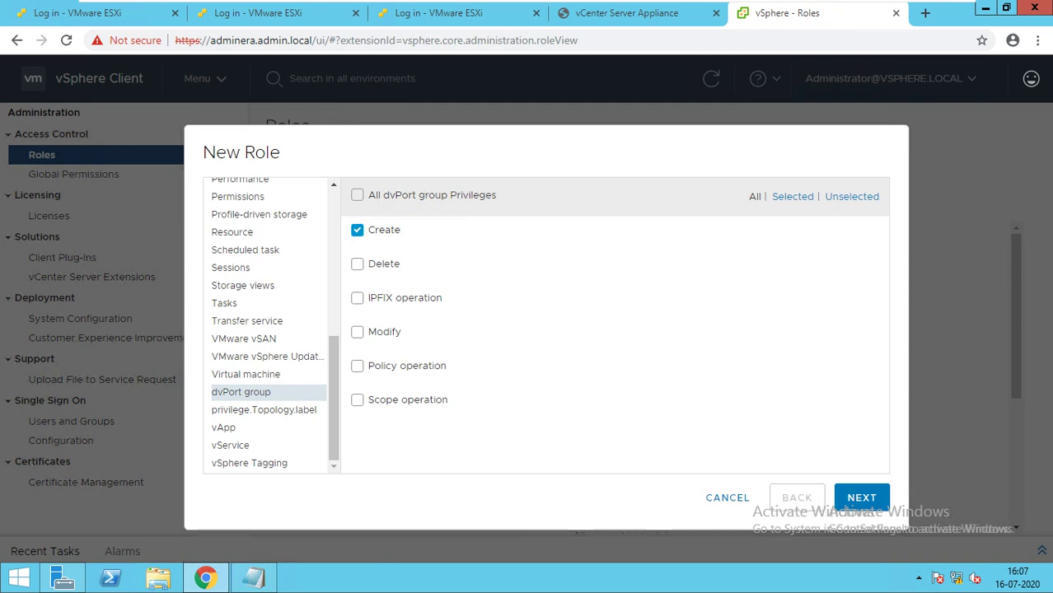
click(231, 446)
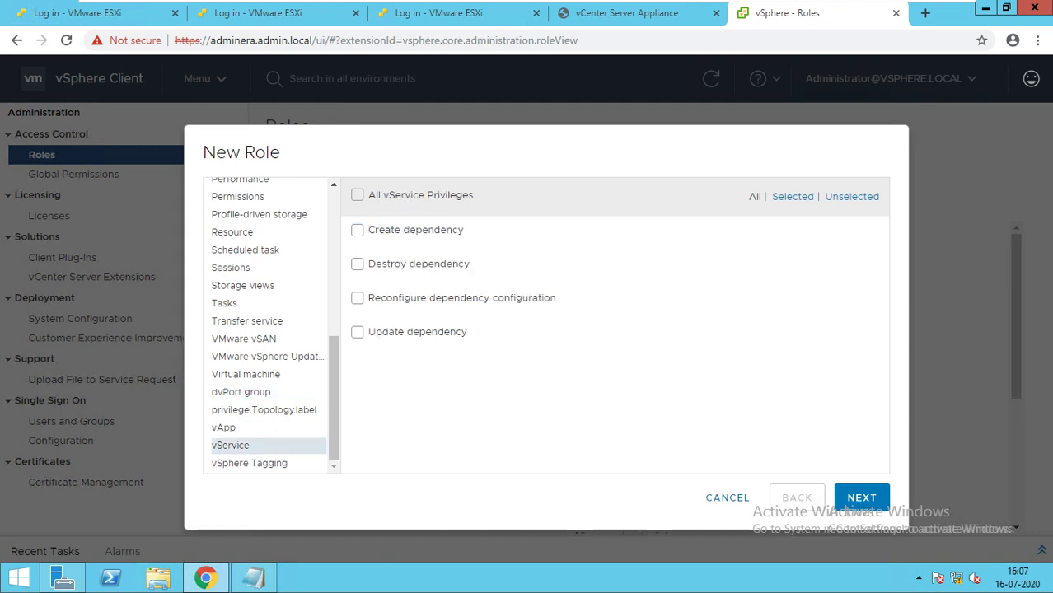
click(861, 498)
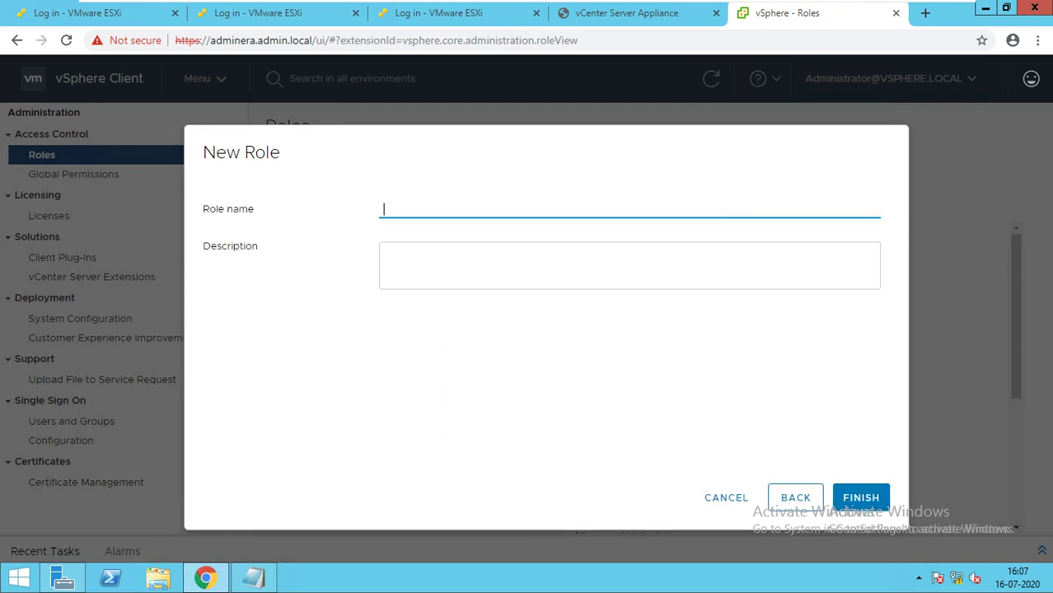
Name the new role HelpdeskL1, correcting a mistyped name, and finish creating it.
text(Admin)
key(BackSpace)
key(BackSpace)
key(BackSpace)
key(BackSpace)
key(BackSpace)
text(HelpdeskL1)
click(861, 498)
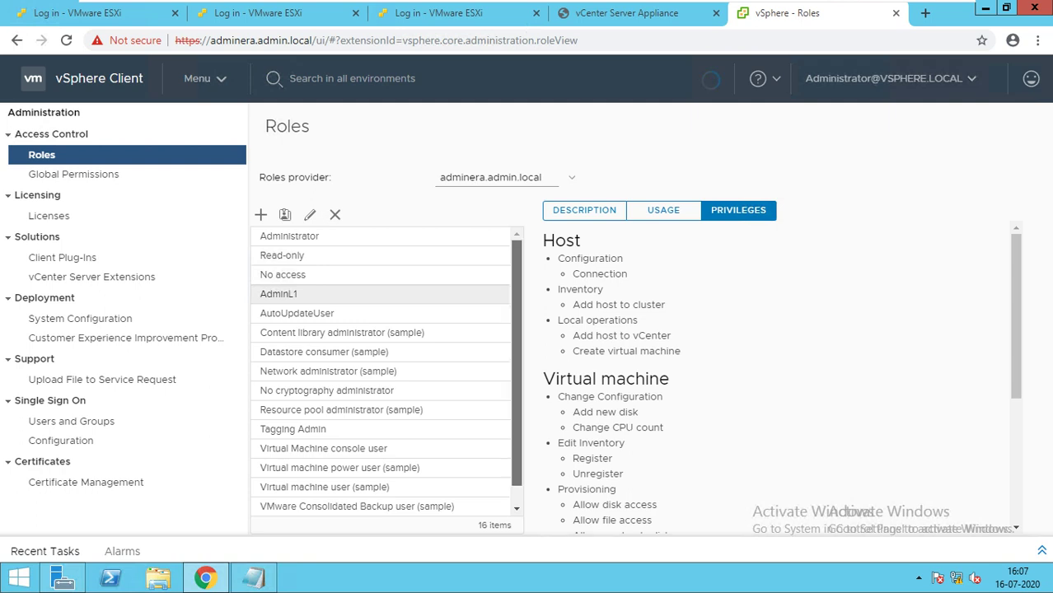
scroll(386, 375, down, 1)
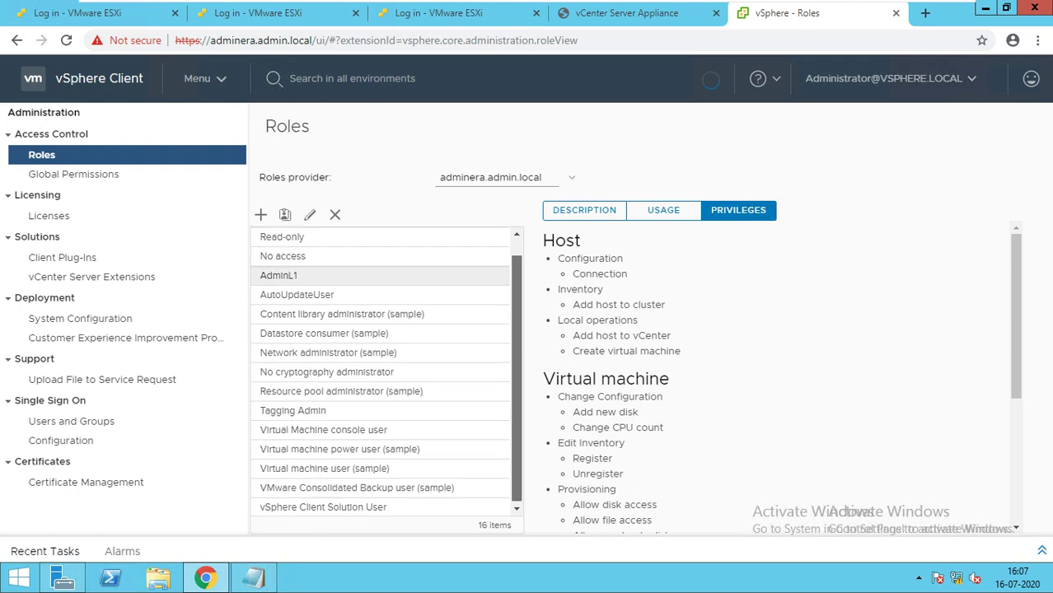
scroll(386, 374, up, 1)
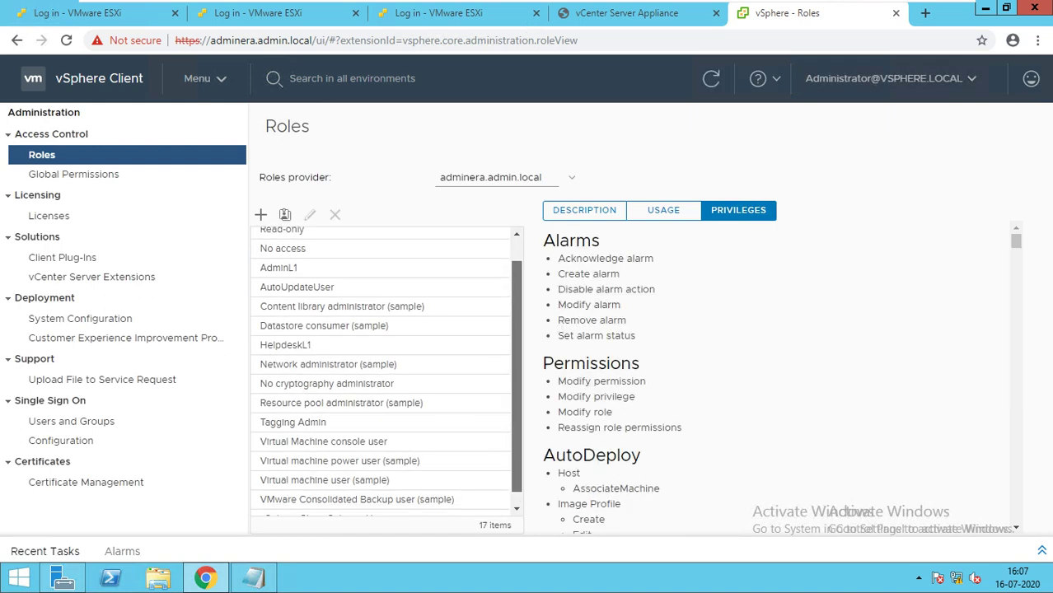
Review the HelpdeskL1 role's privileges, then go to Global Permissions.
click(285, 344)
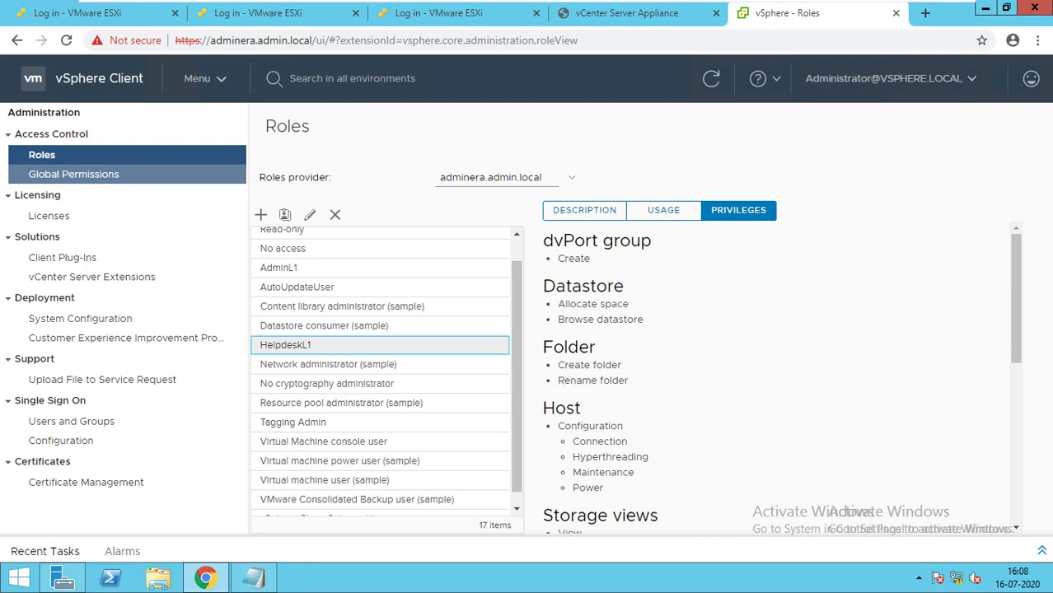
click(73, 174)
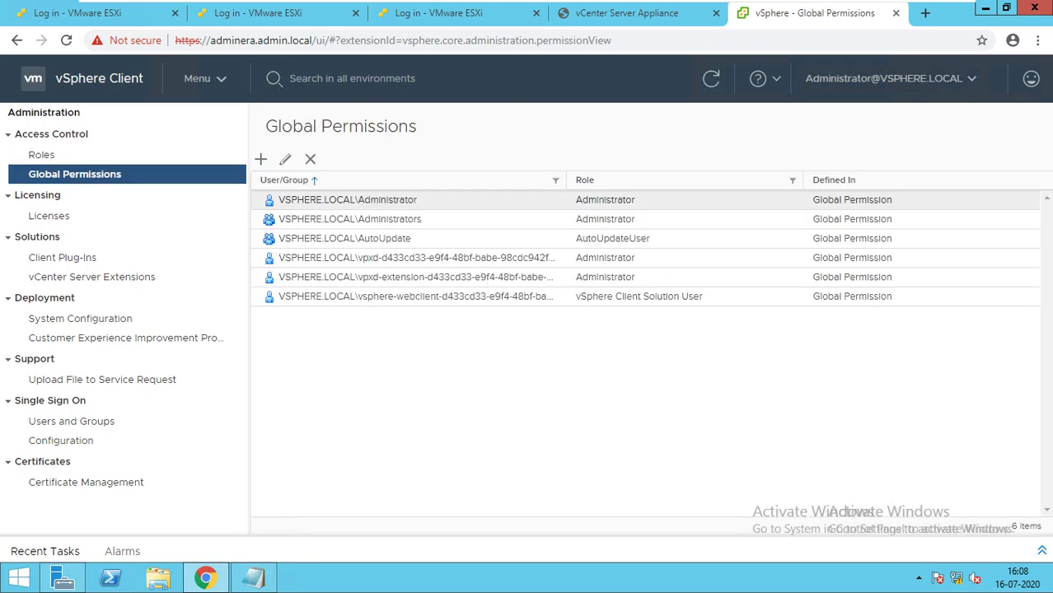
click(260, 159)
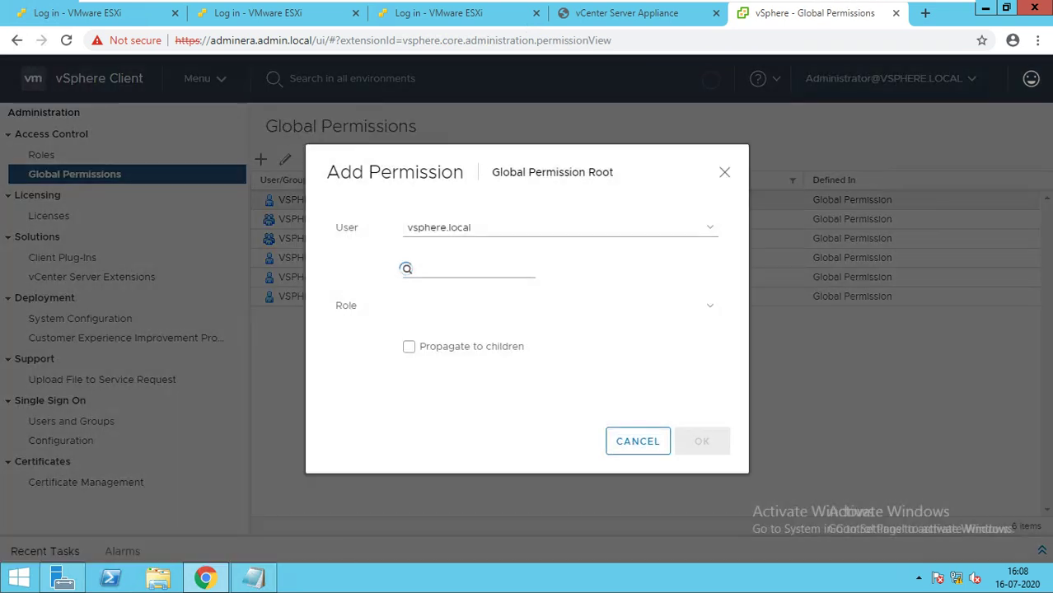
click(560, 228)
key(Tab)
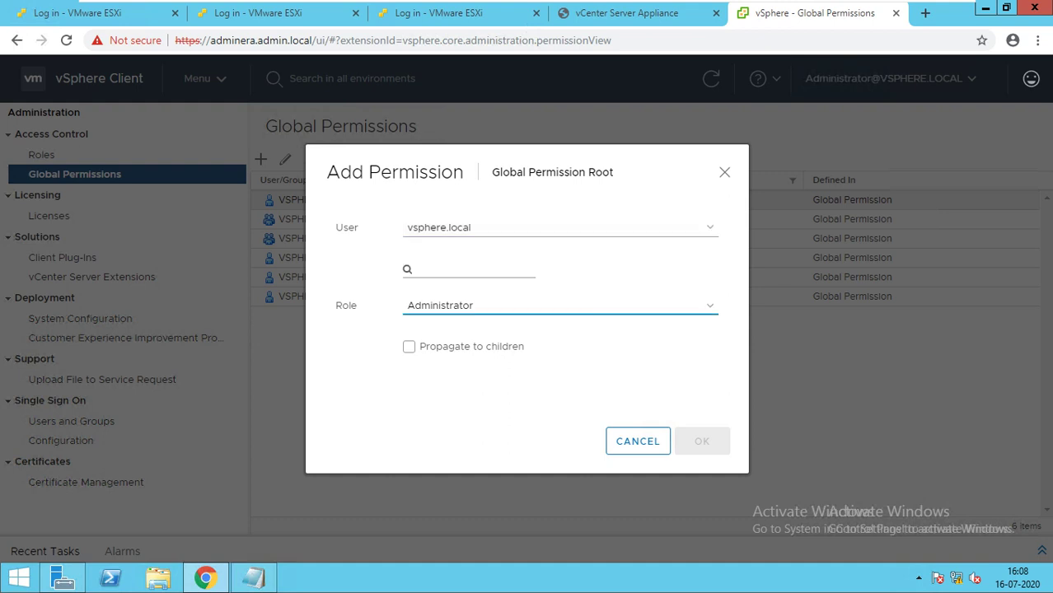
key(shift+Tab)
key(alt+Down)
key(Down)
key(Down)
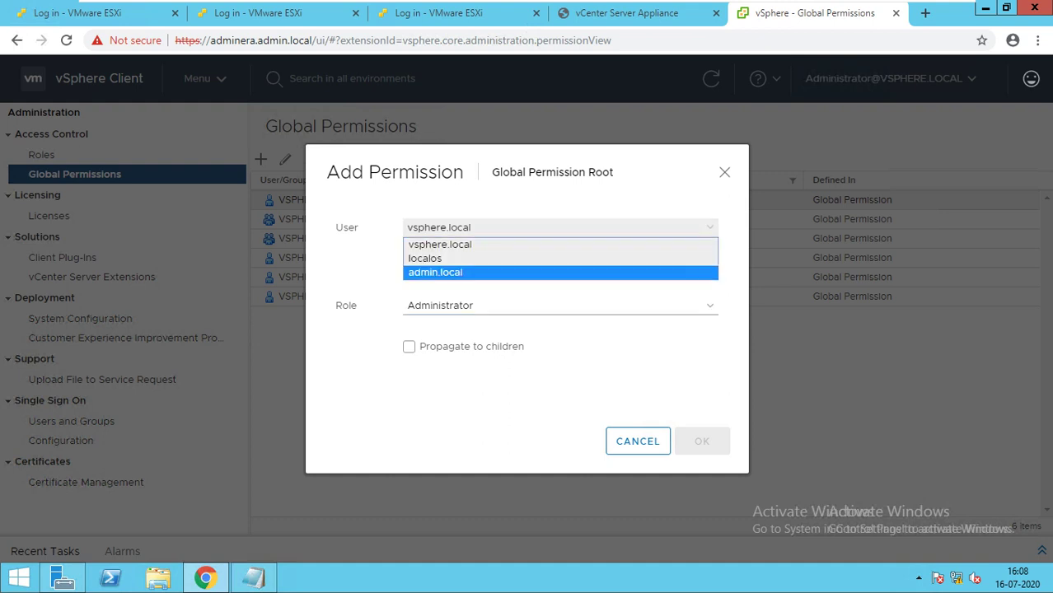
key(Return)
click(470, 270)
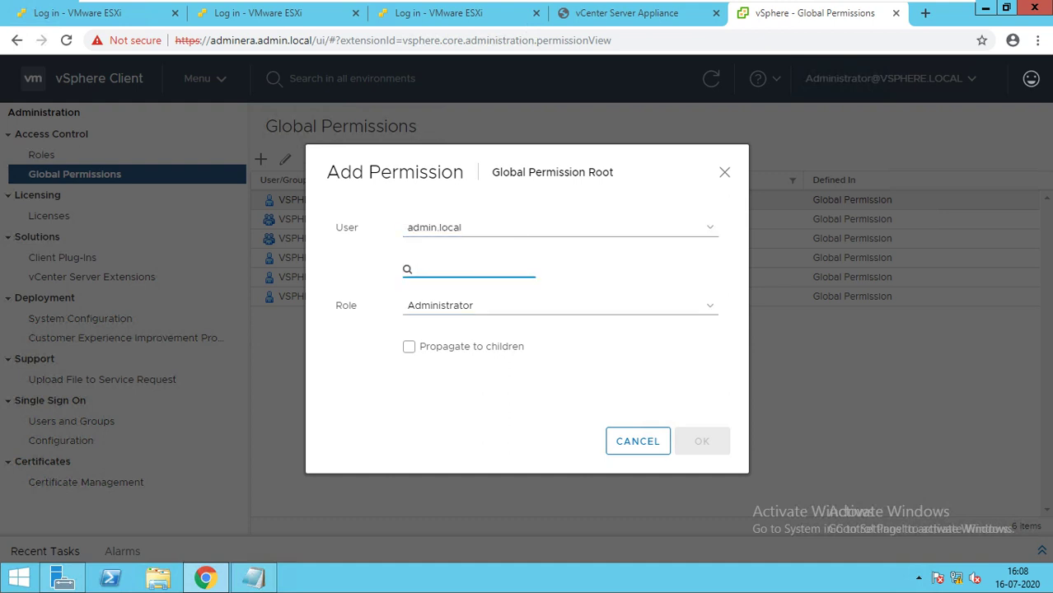
text(sys)
text(ad)
text(min)
key(BackSpace)
key(BackSpace)
key(BackSpace)
key(BackSpace)
key(BackSpace)
key(BackSpace)
text(ad)
key(BackSpace)
key(BackSpace)
text(Admini)
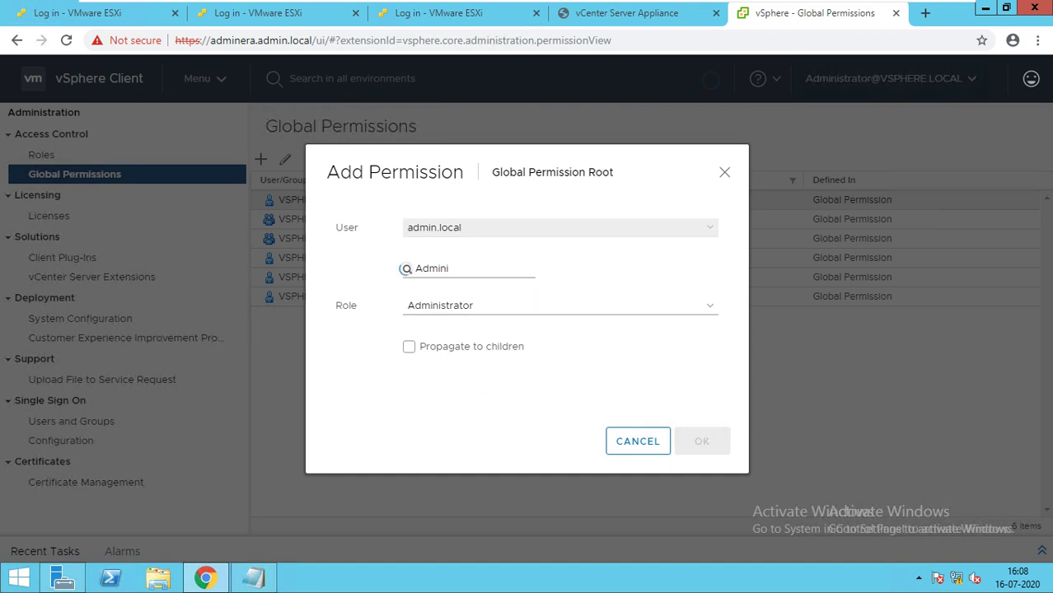
click(560, 227)
click(495, 245)
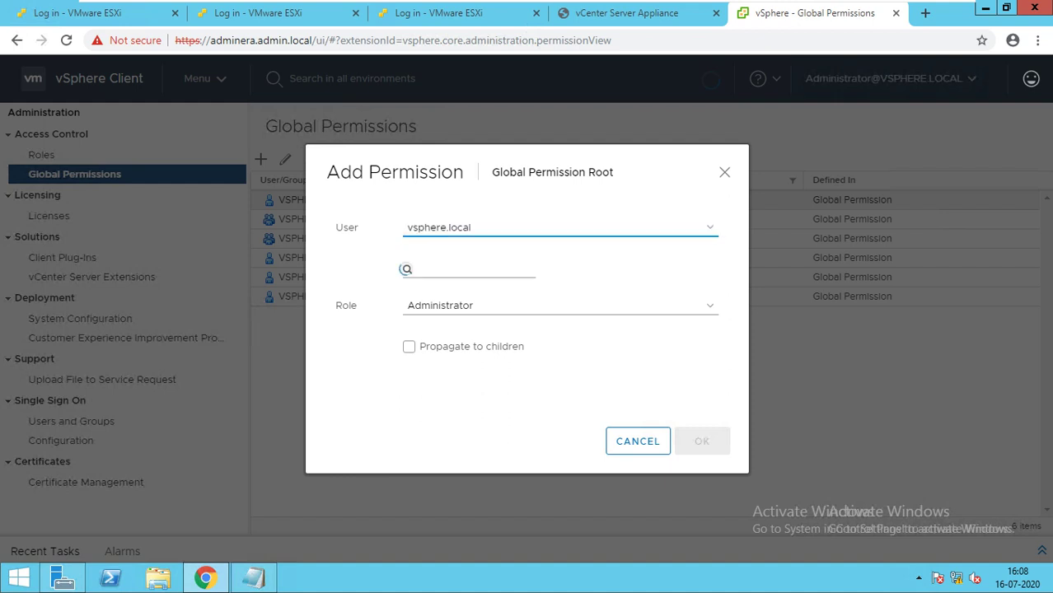
click(406, 269)
text(ad)
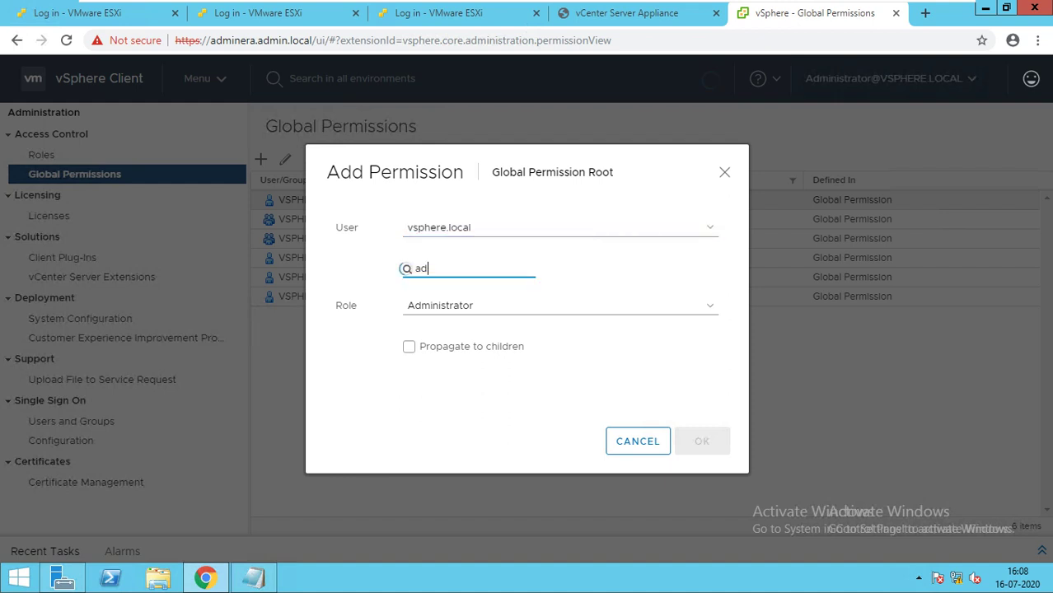
text(mini)
key(BackSpace)
key(BackSpace)
key(BackSpace)
key(BackSpace)
key(BackSpace)
text(Help)
click(560, 306)
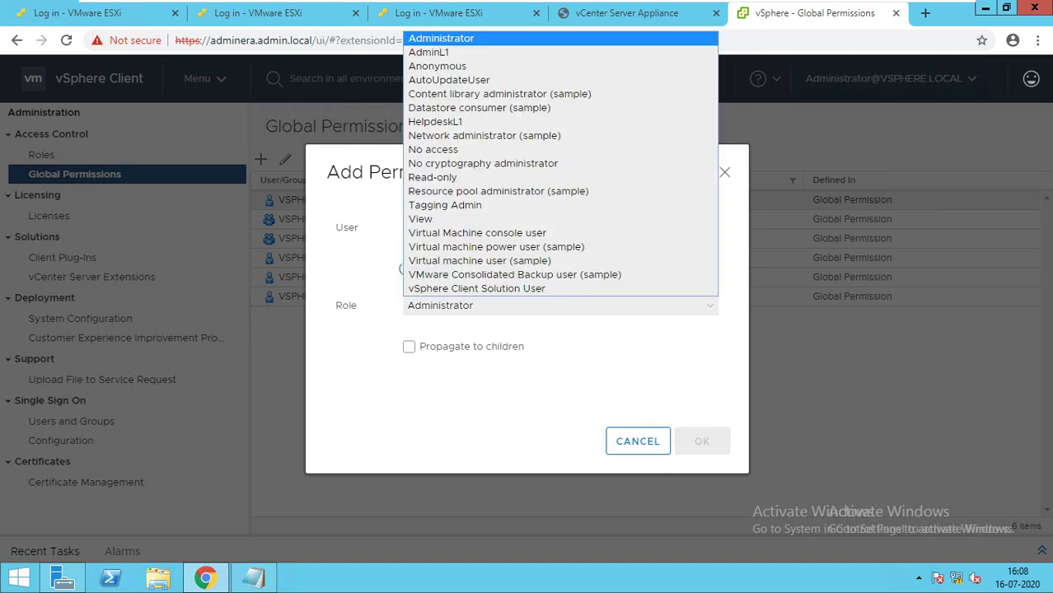
key(Down)
key(Down)
key(Down)
key(Down)
key(Down)
key(Down)
key(Return)
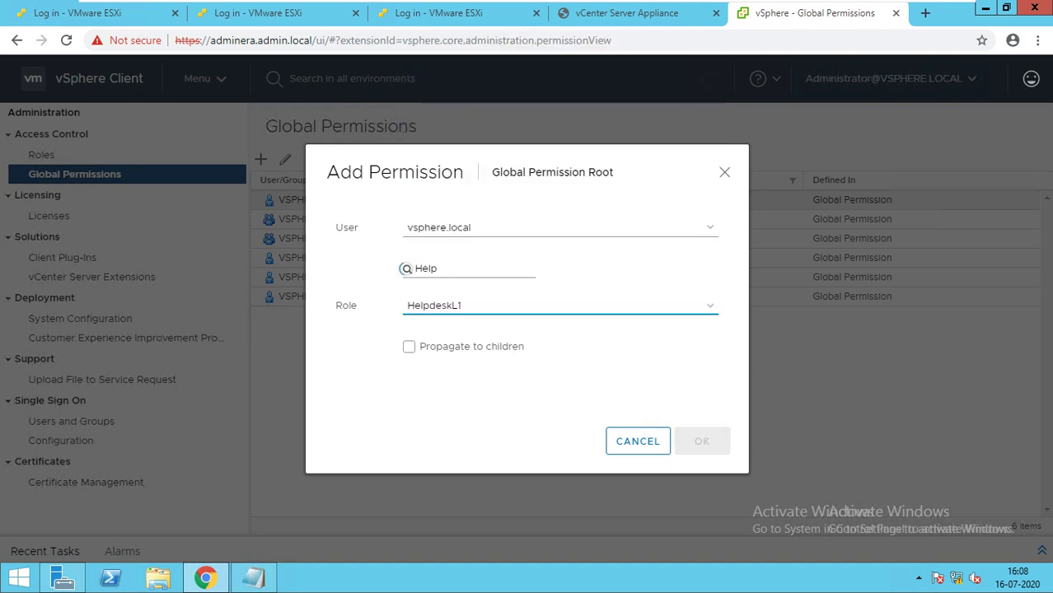
click(439, 268)
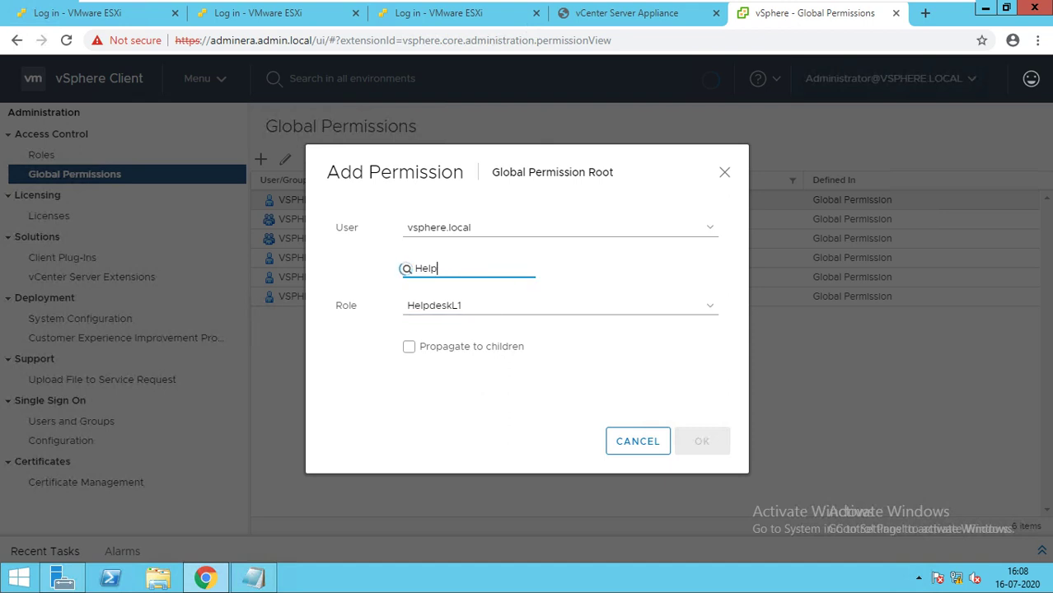
key(ctrl+a)
click(638, 441)
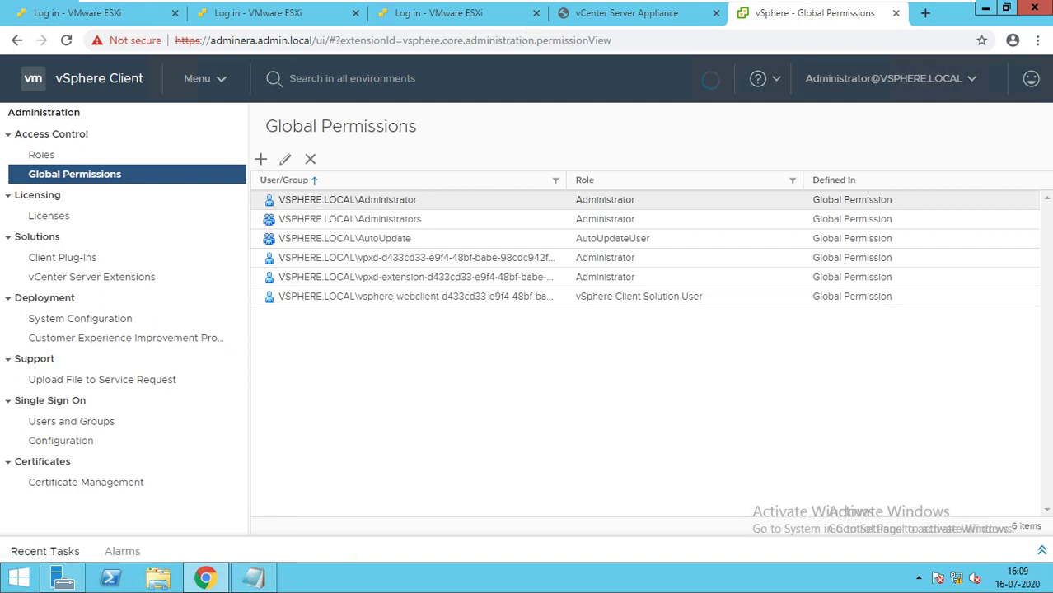
Expand Recent Tasks, revisit Roles, and begin adding a global permission.
click(1042, 550)
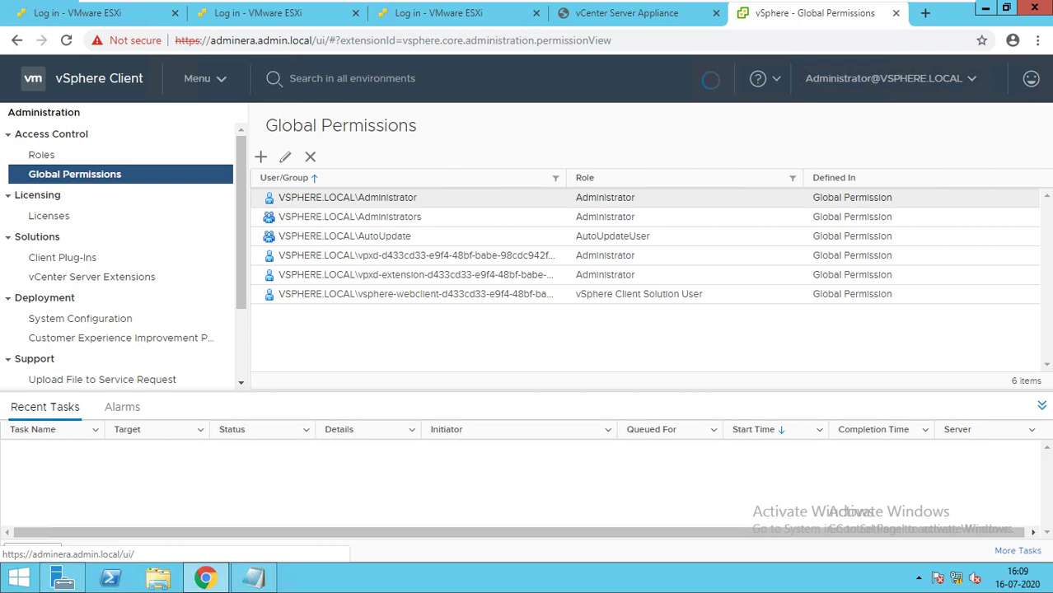
click(41, 155)
scroll(49, 162, down, 1)
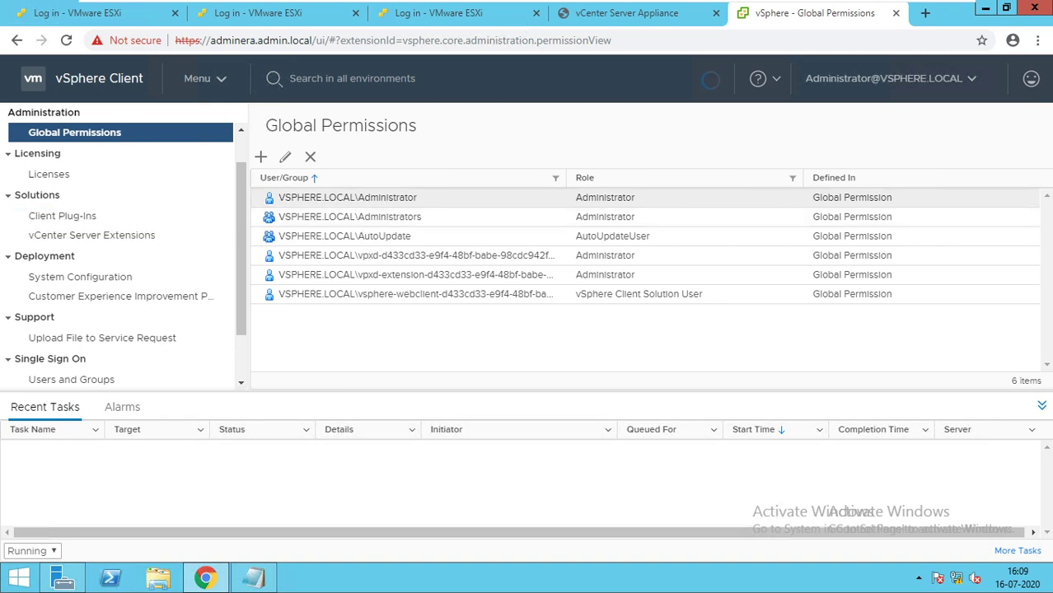
drag(232, 201, 241, 170)
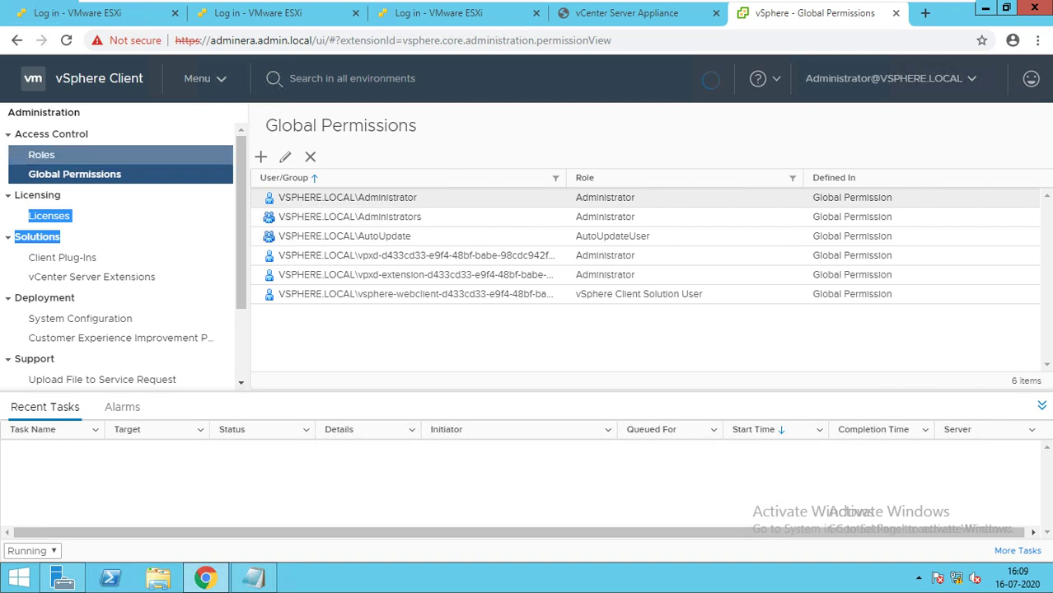
click(41, 155)
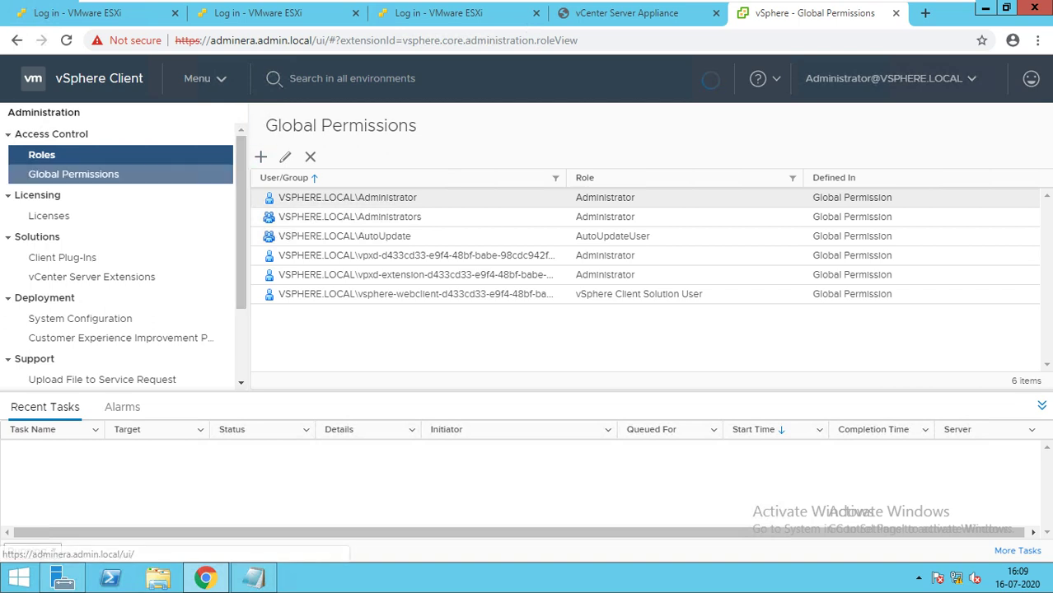
click(74, 174)
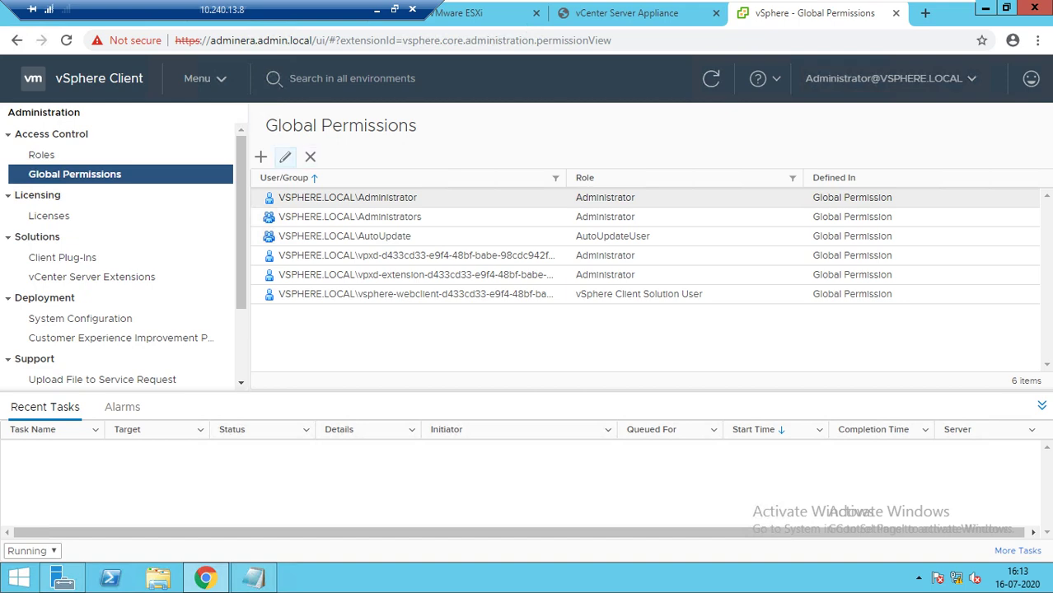
click(260, 156)
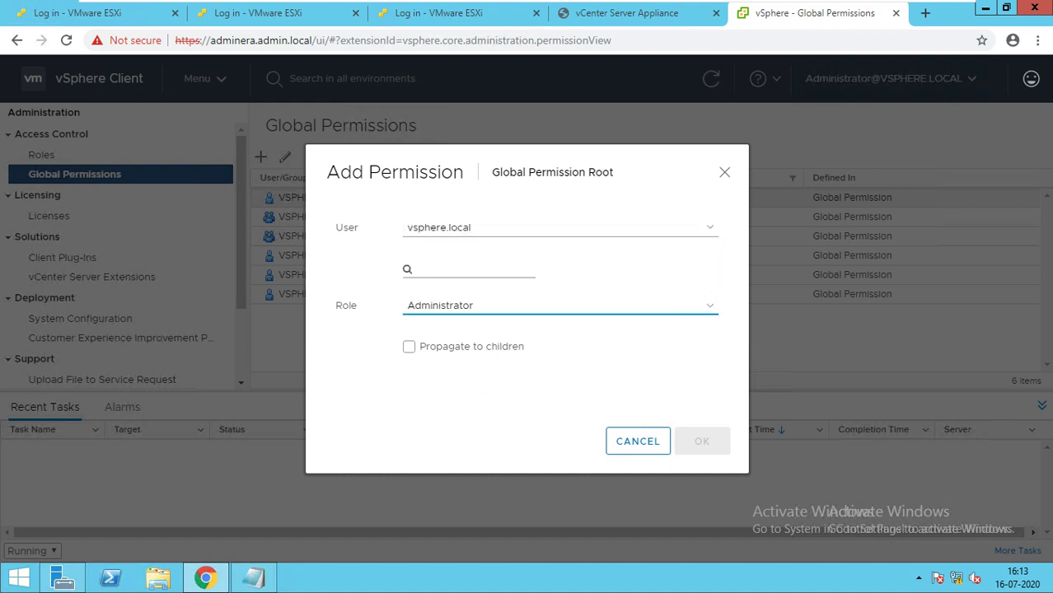
Grant admin.local user Sysadmin the Administrator role globally, propagating to children.
click(560, 228)
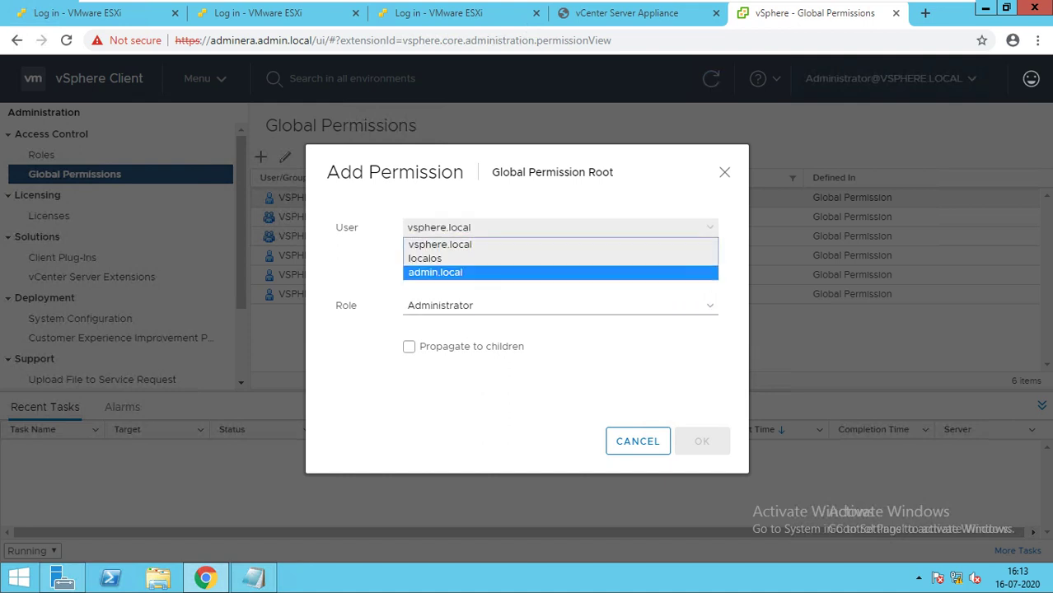
key(Return)
text(s)
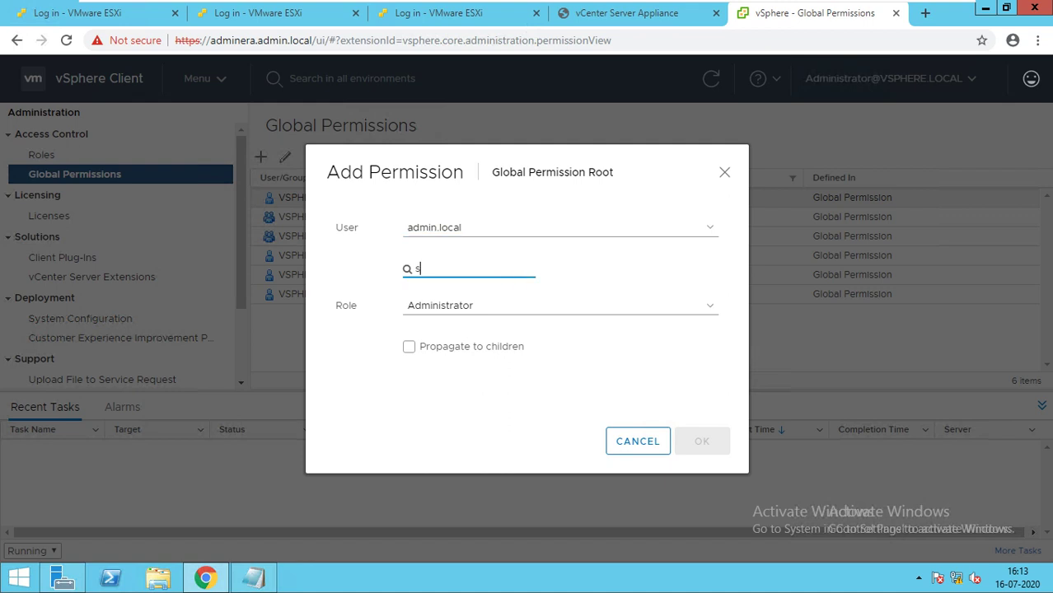
text(ys)
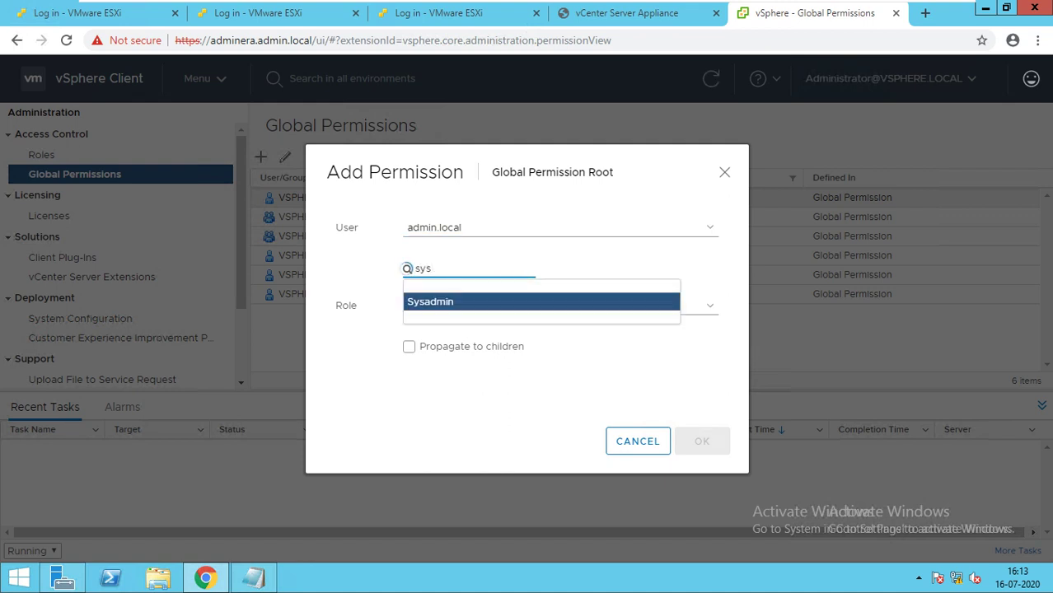
key(Return)
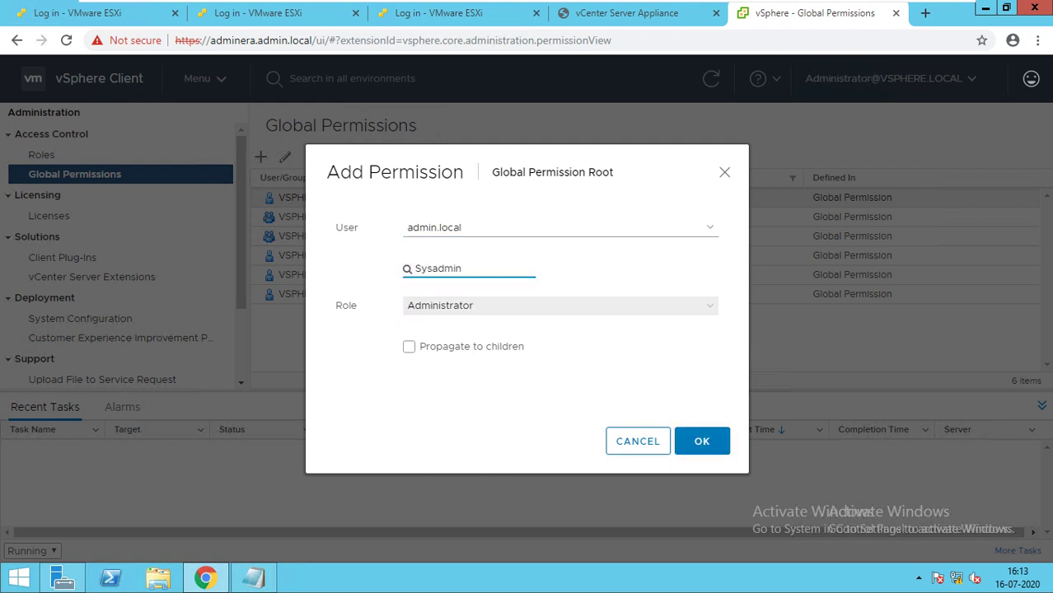
click(560, 306)
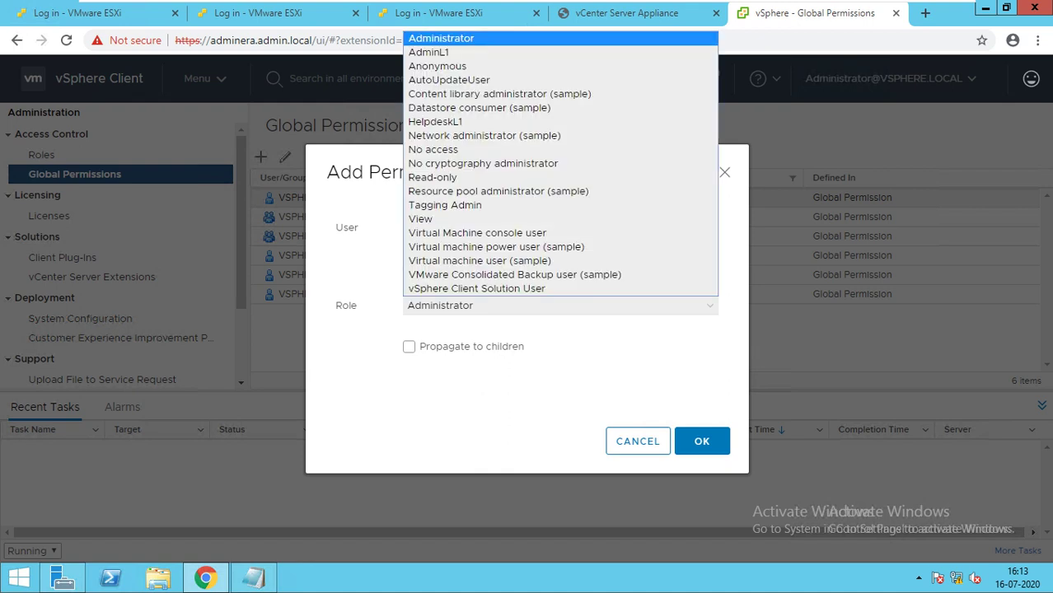
click(441, 39)
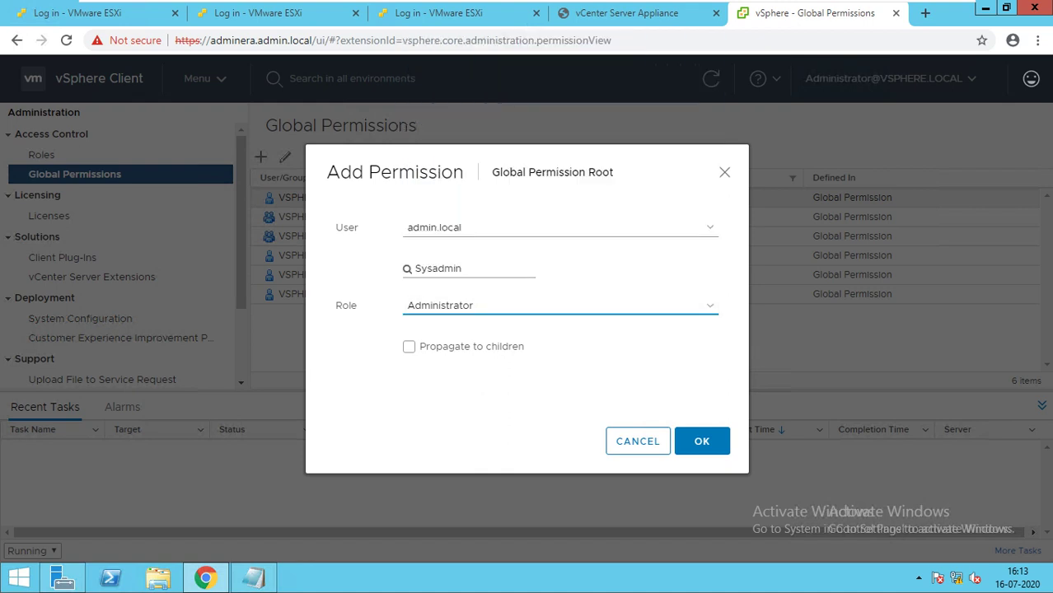
click(410, 347)
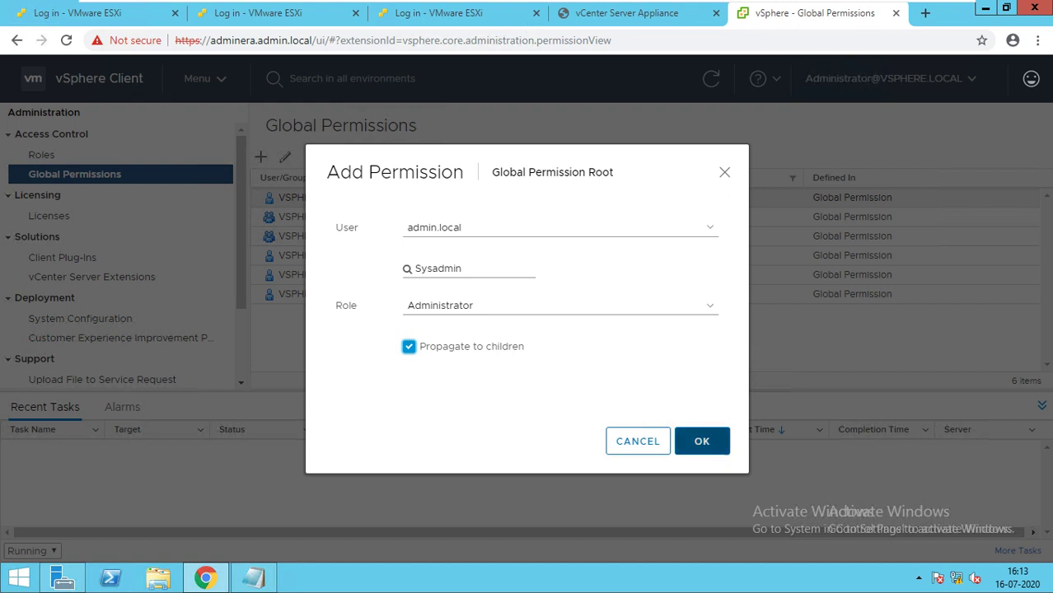
click(702, 441)
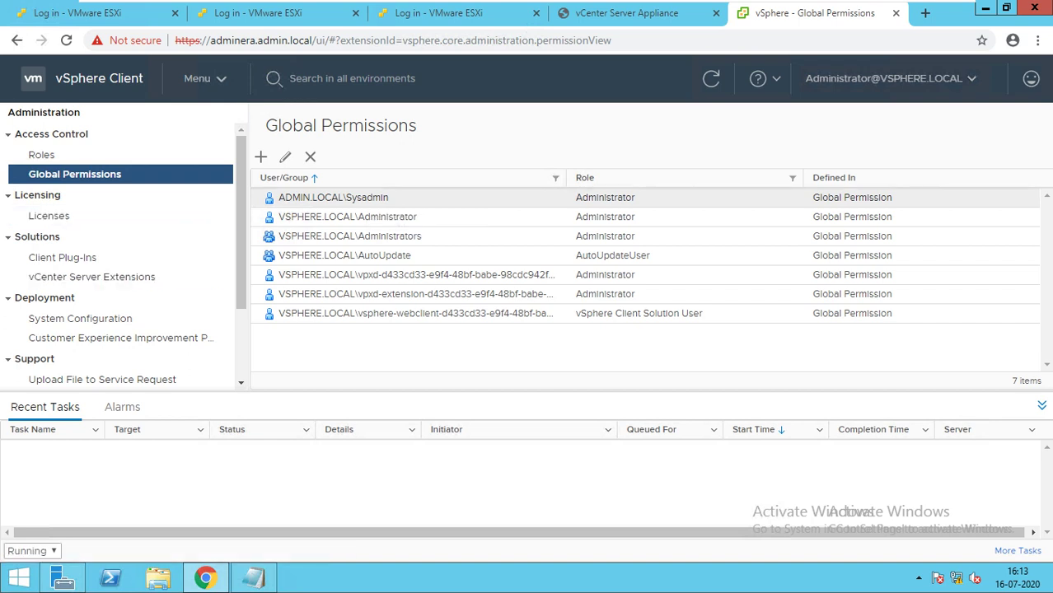
Go to Single Sign On Users and Groups and list the vsphere.local domain's users.
scroll(107, 165, down, 1)
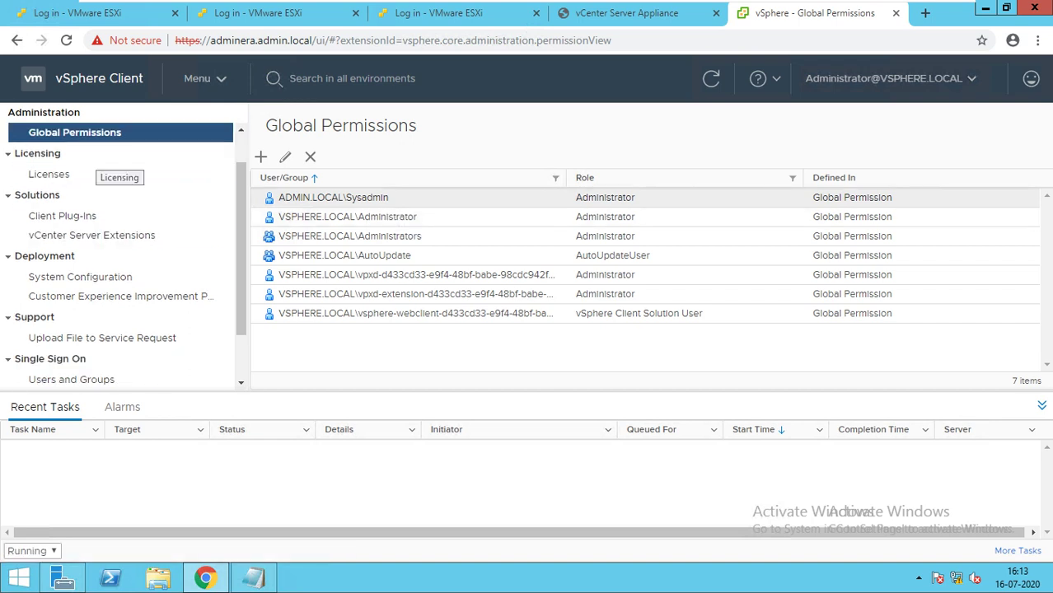
scroll(108, 173, up, 1)
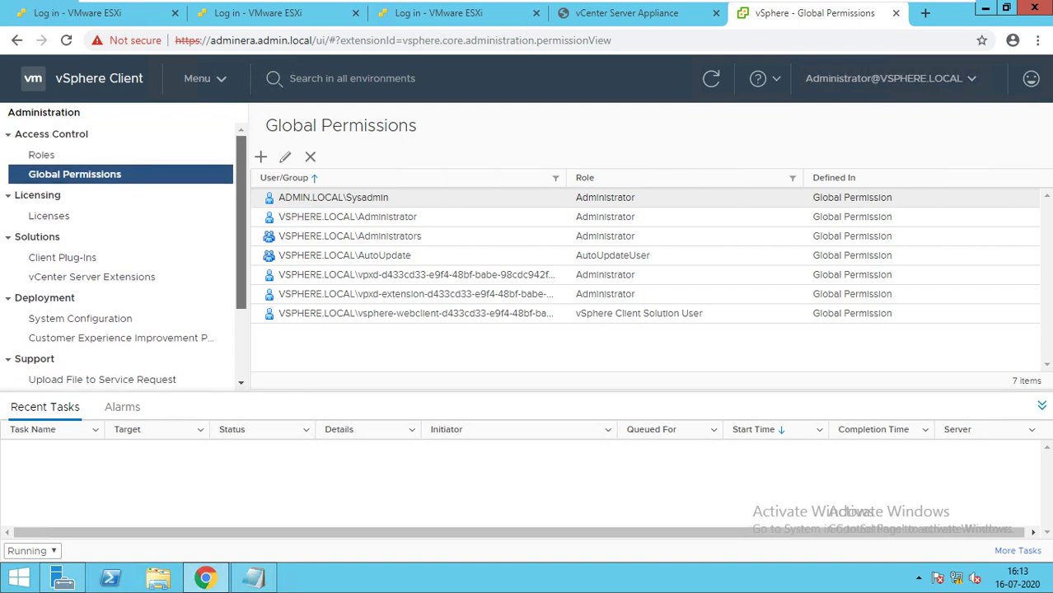
click(41, 155)
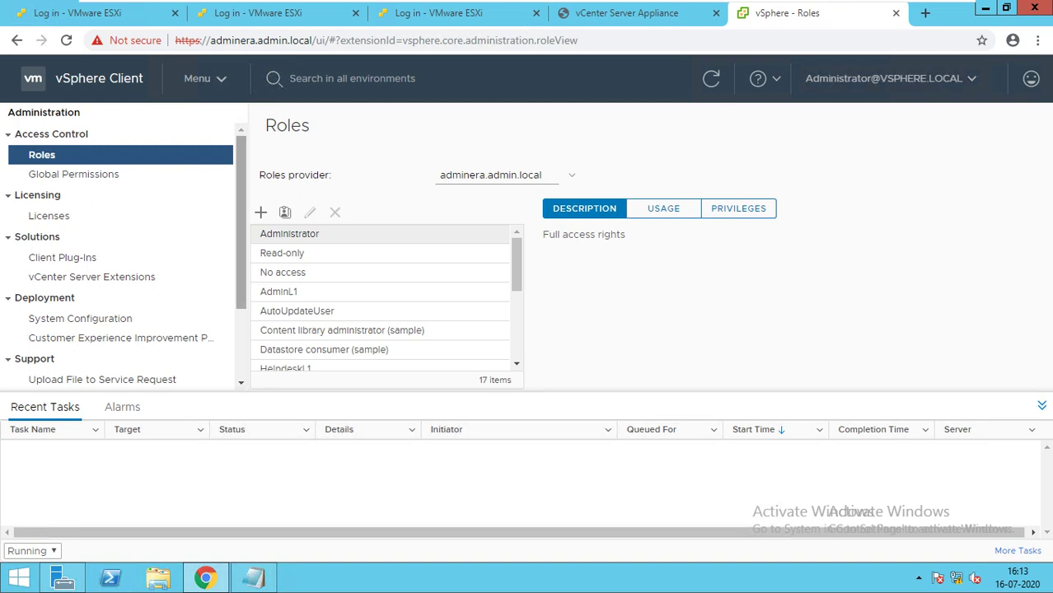
scroll(241, 248, down, 2)
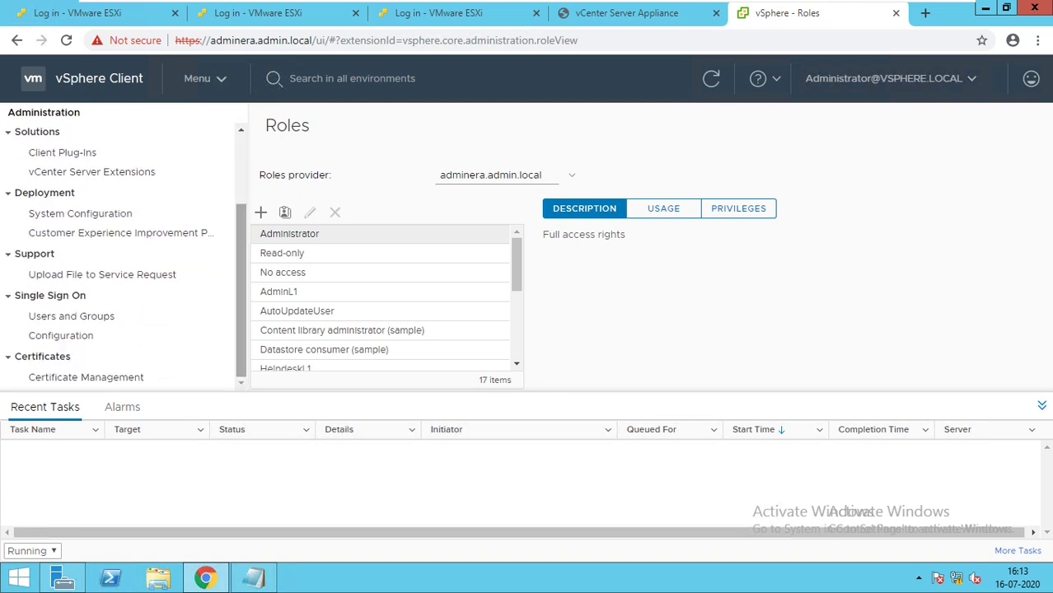
click(72, 317)
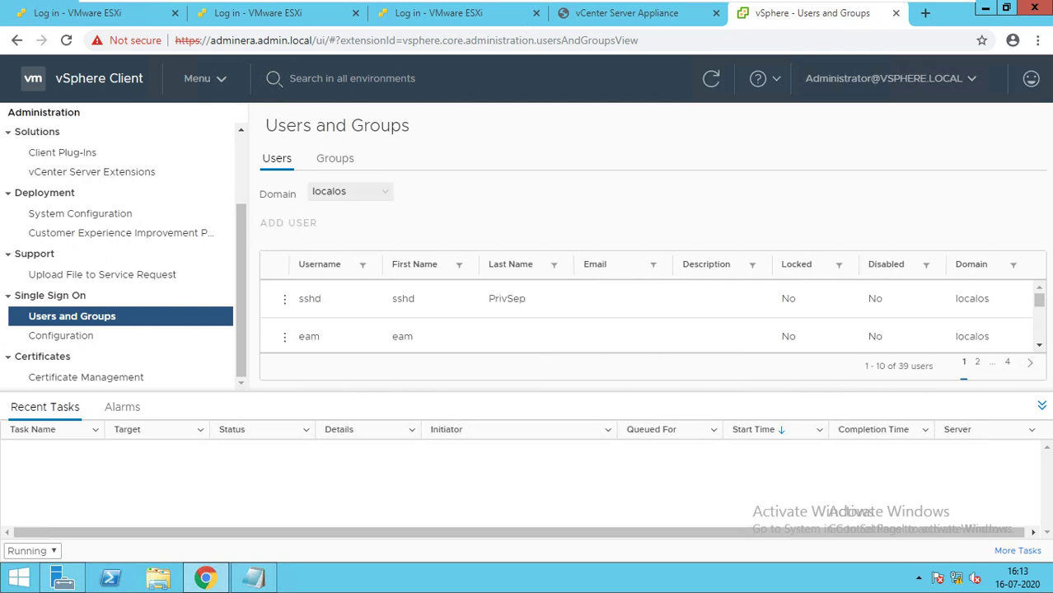
click(347, 191)
click(346, 207)
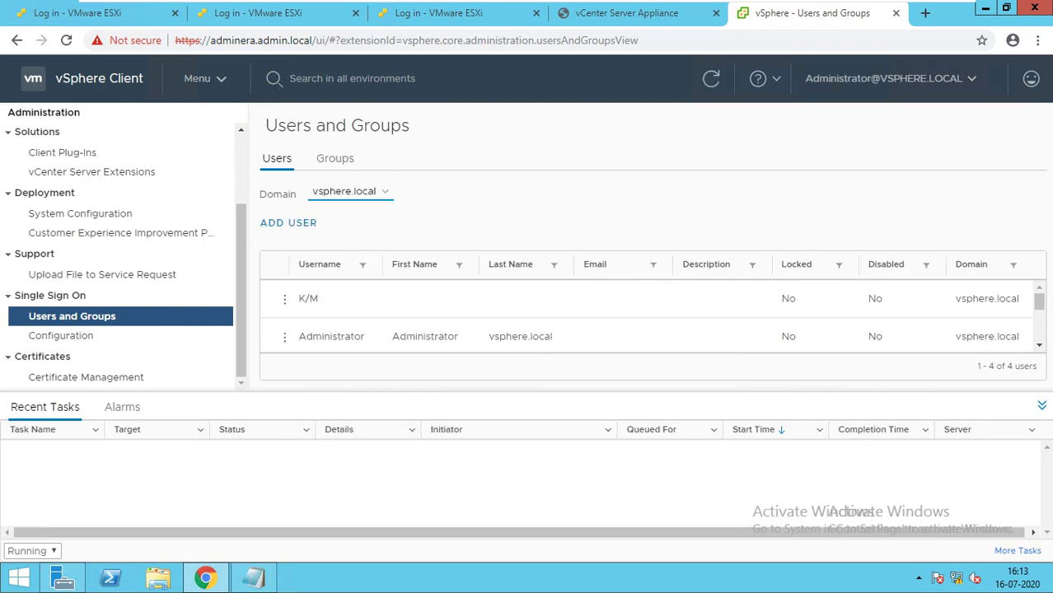
Start a new user HelpdeskL1 and enter a password satisfying the complexity rules.
click(289, 223)
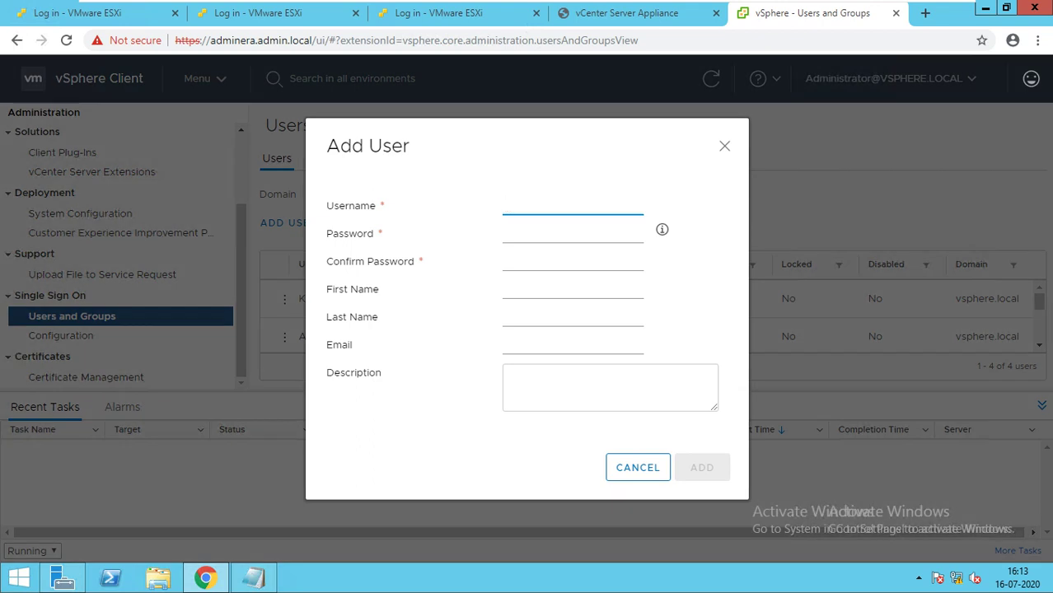
text(HelpdeskL1)
key(Tab)
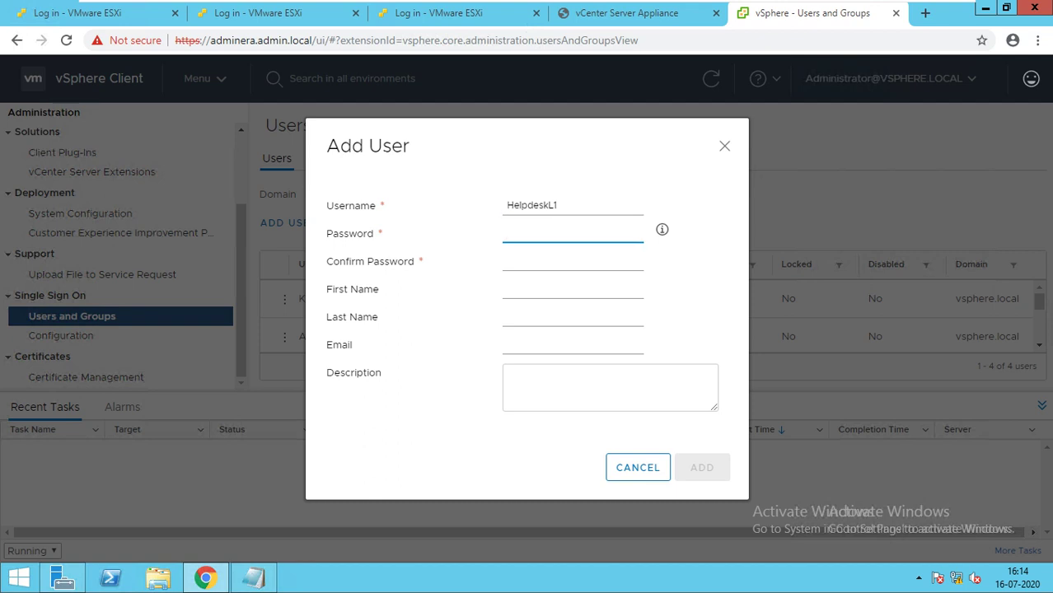
text(P@ssw0rd)
key(Tab)
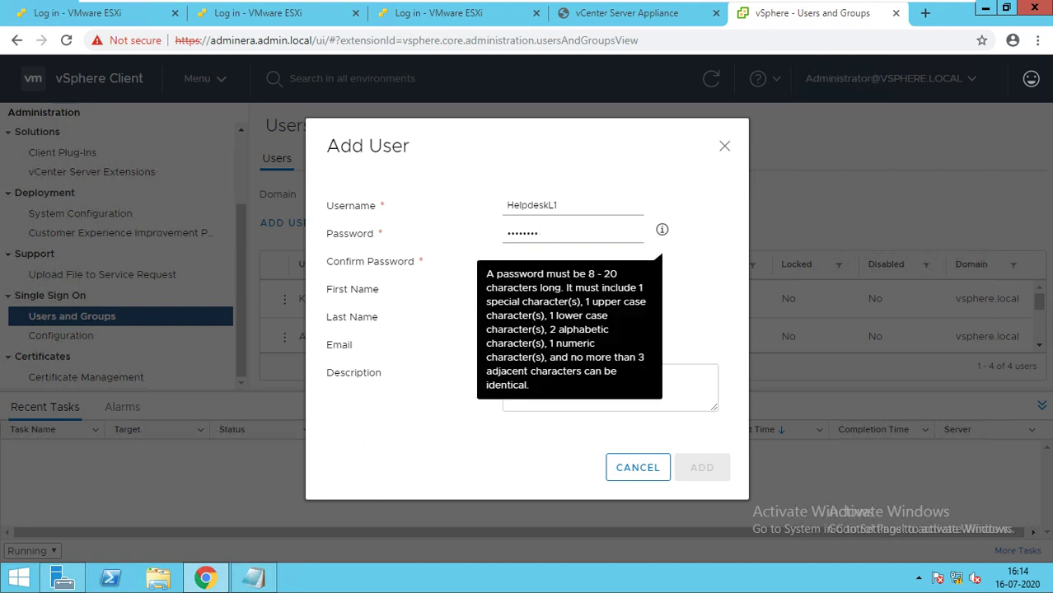
key(shift+Tab)
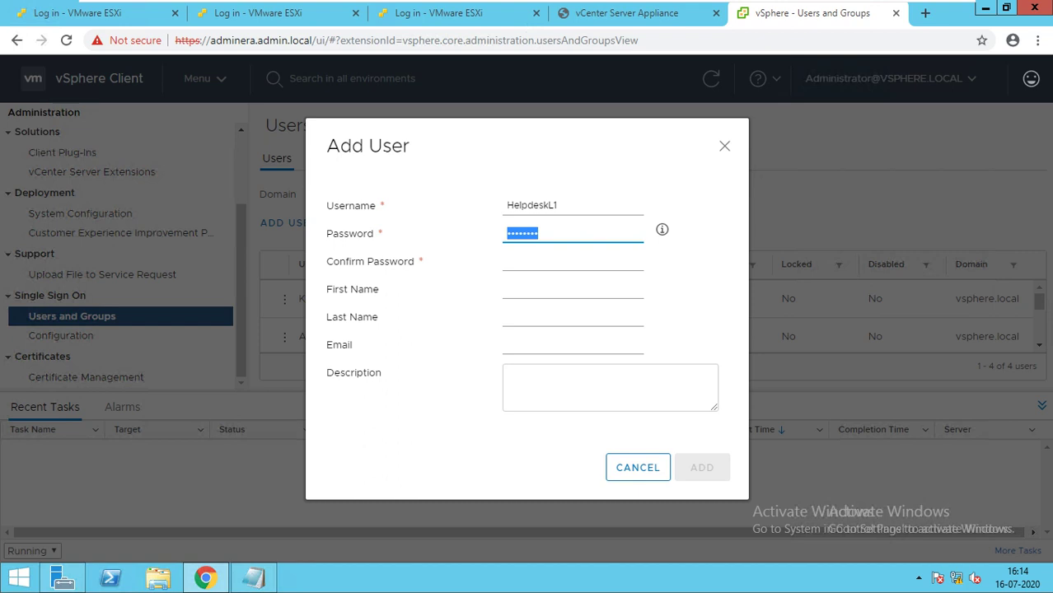
text(P@ssw0)
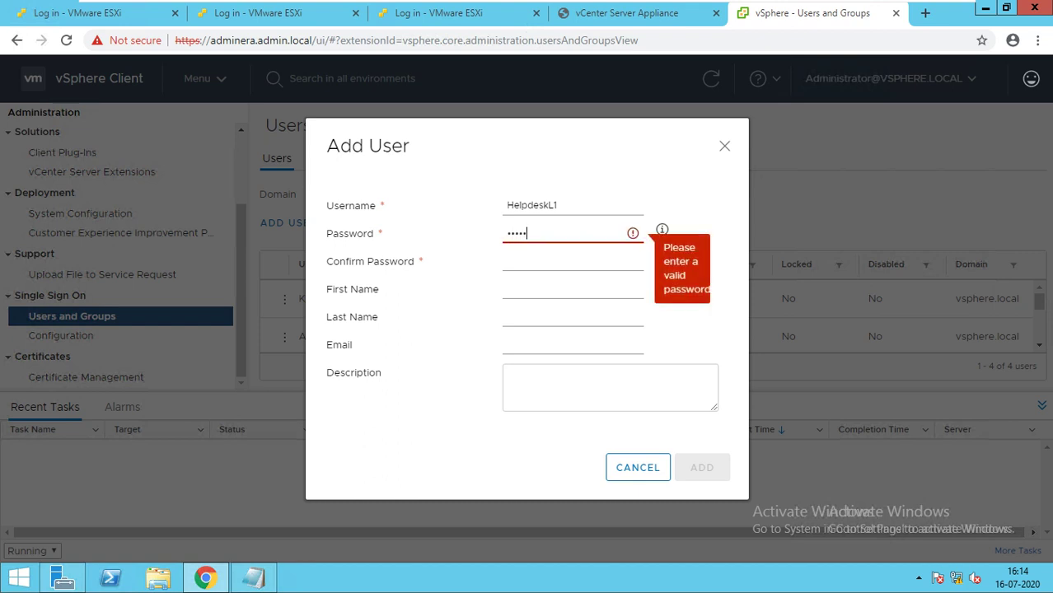
text(rd@123)
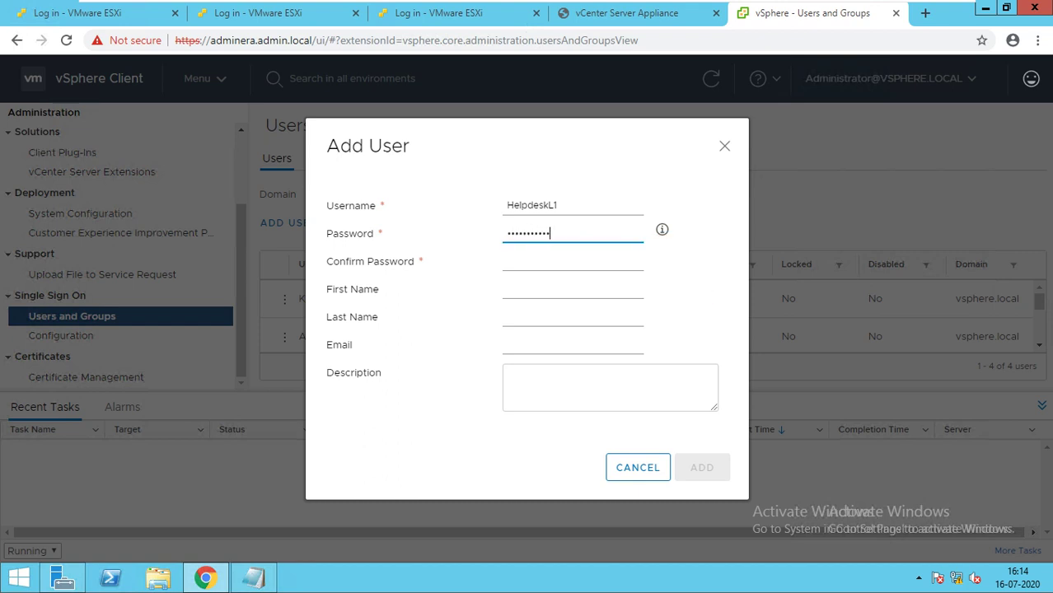
key(Tab)
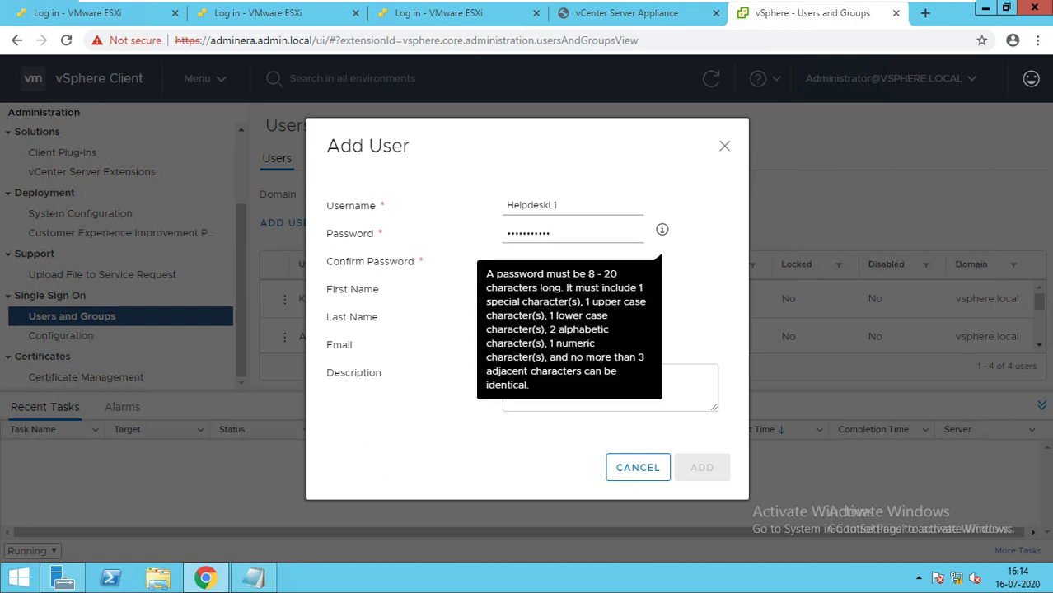
click(568, 234)
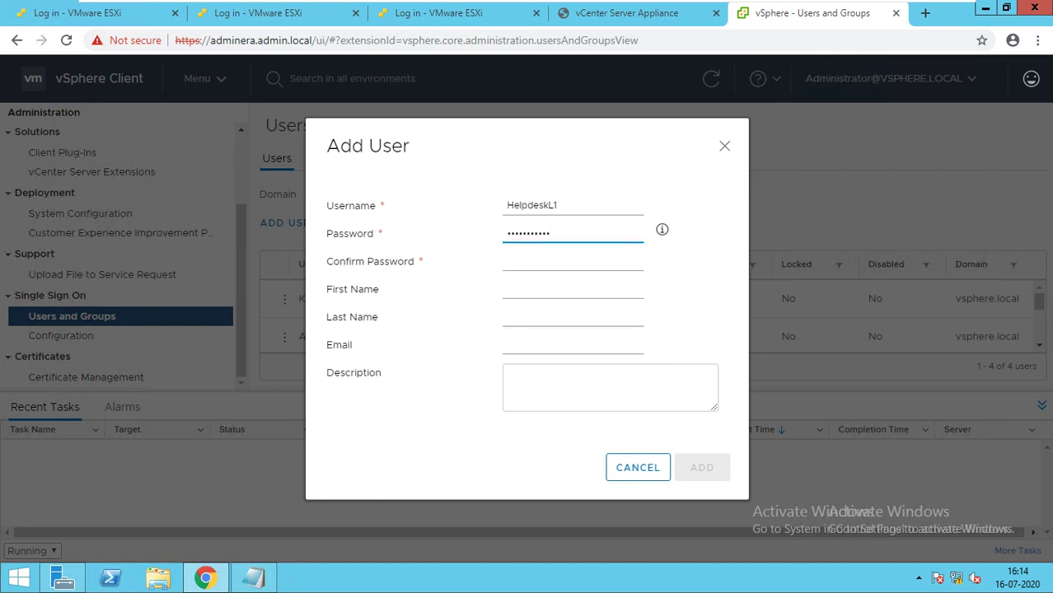
key(ctrl+a)
key(BackSpace)
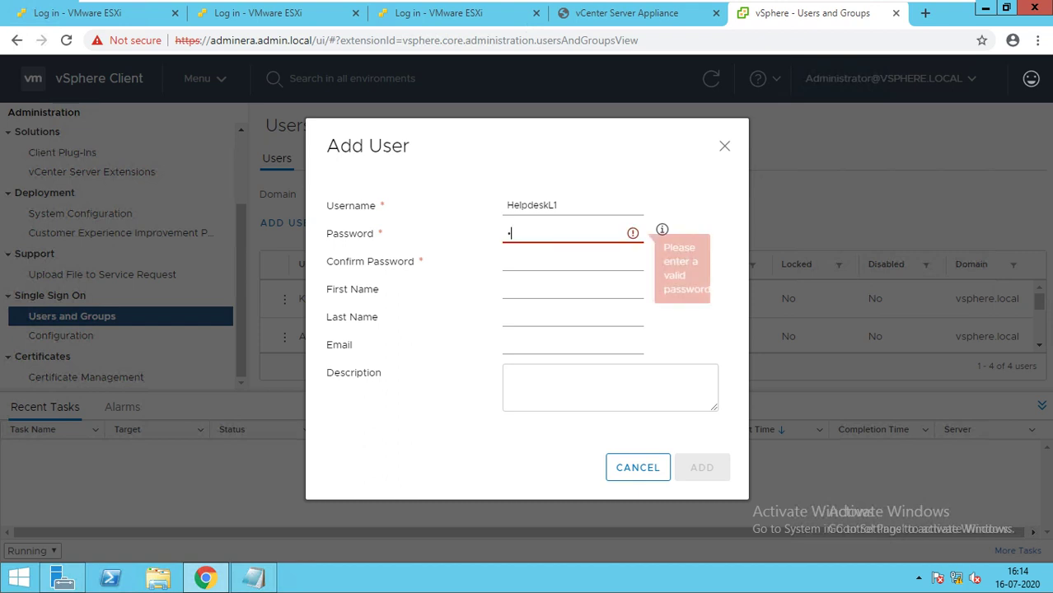
text(******)
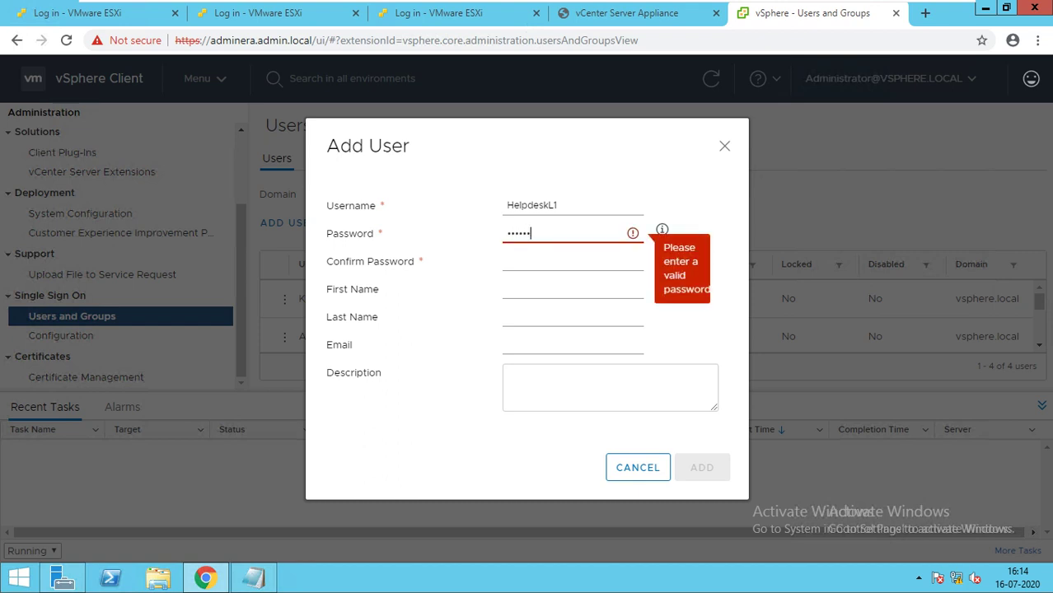
text(*****)
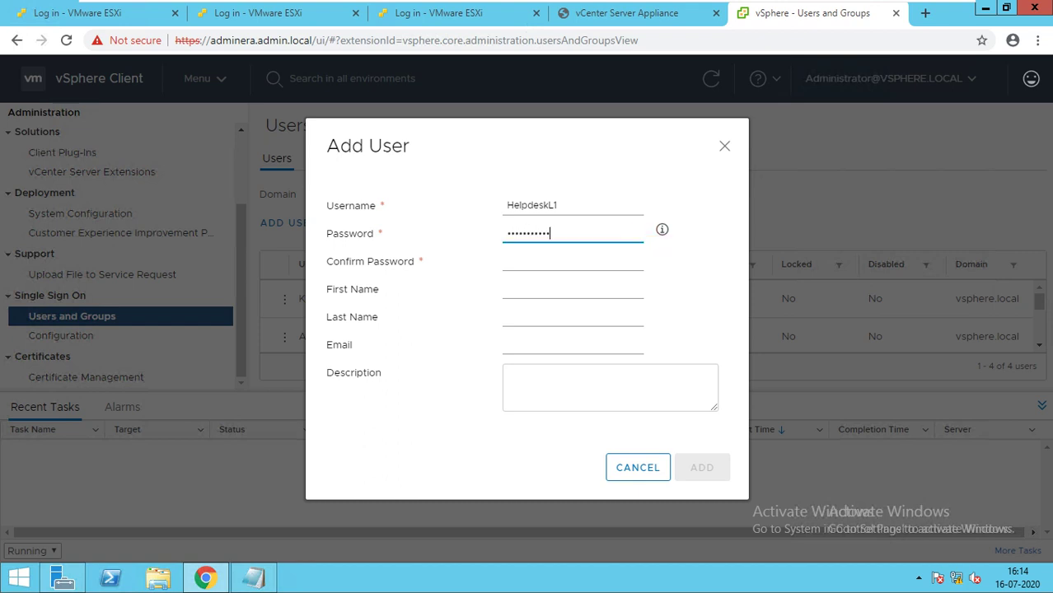
Confirm the password, enter first name Helpdesk and last name L1, and add the user.
click(572, 261)
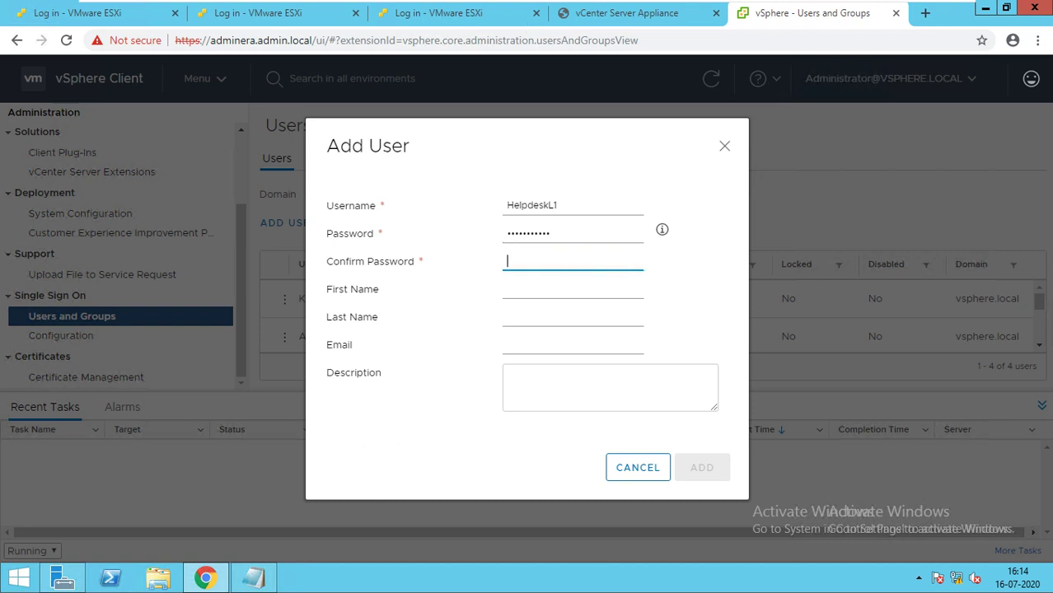
text(******)
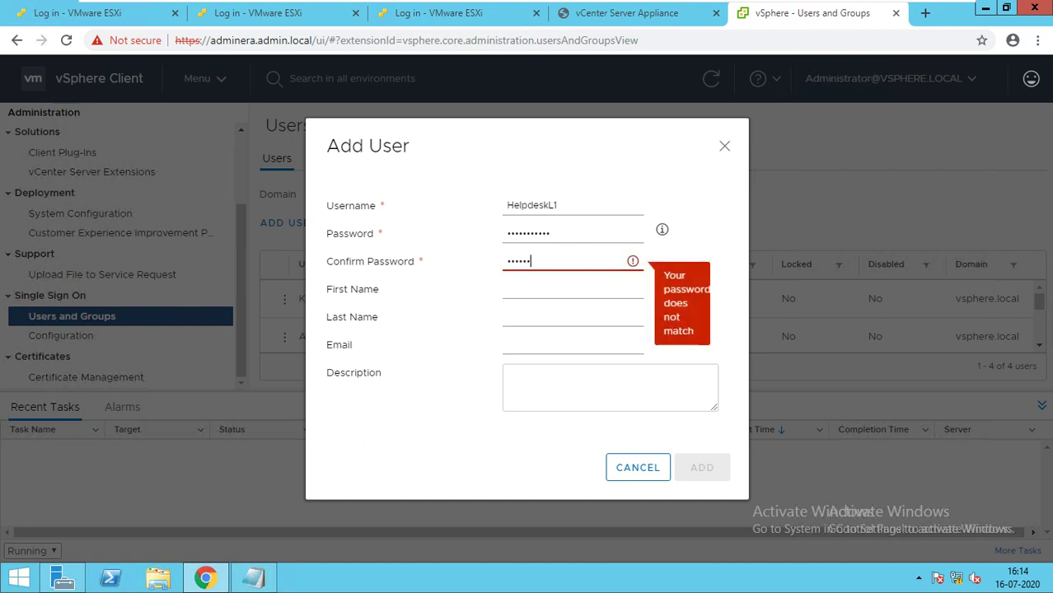
text(*****)
click(572, 289)
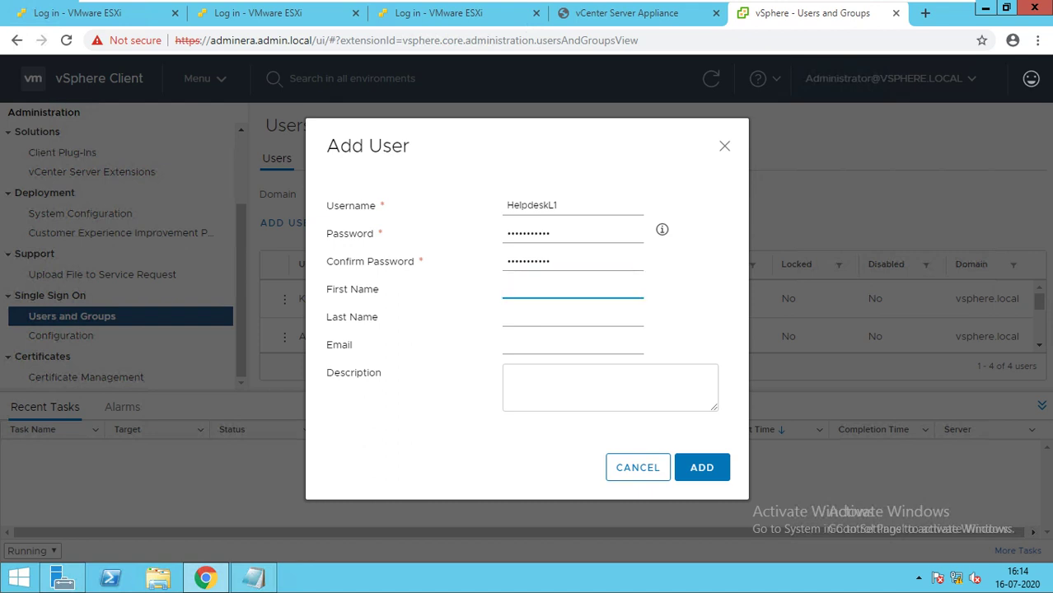
text(Helpdesk)
click(573, 318)
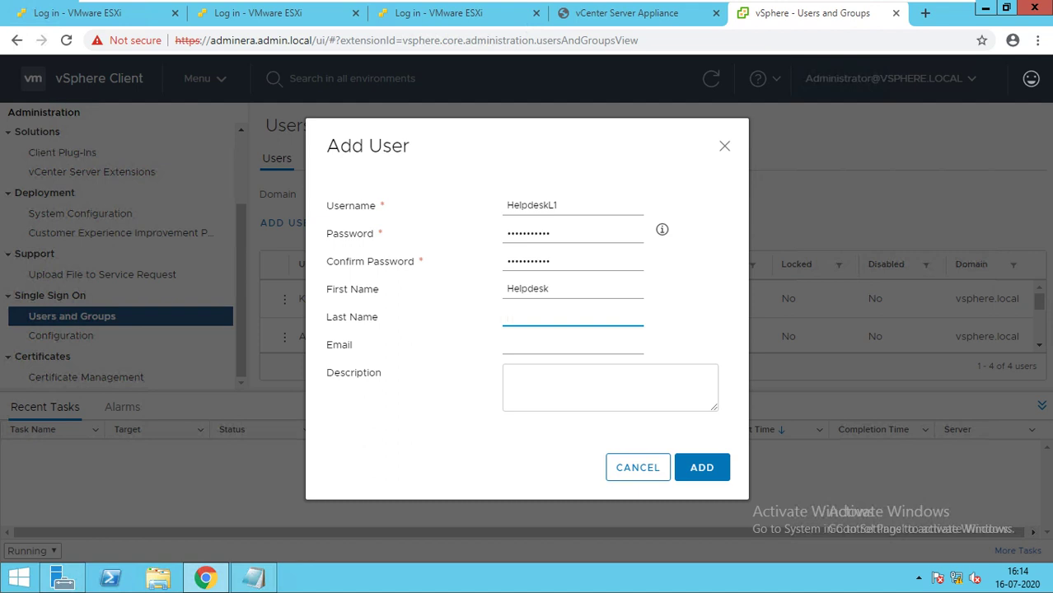
text(L1)
click(702, 467)
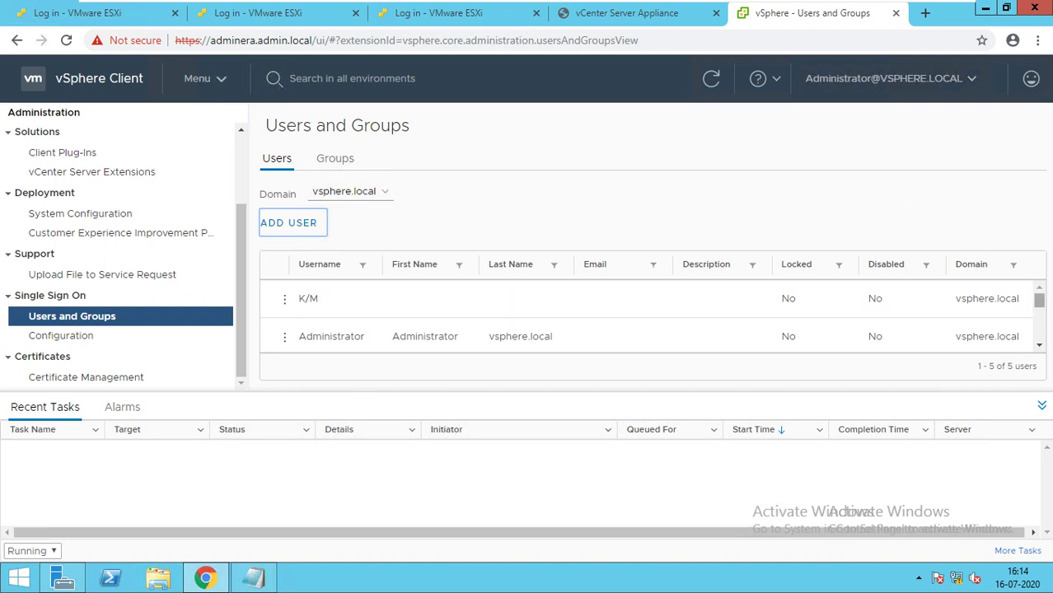
Confirm HelpdeskL1 is in the user list, then return to Global Permissions.
scroll(651, 315, down, 2)
scroll(651, 315, down, 2)
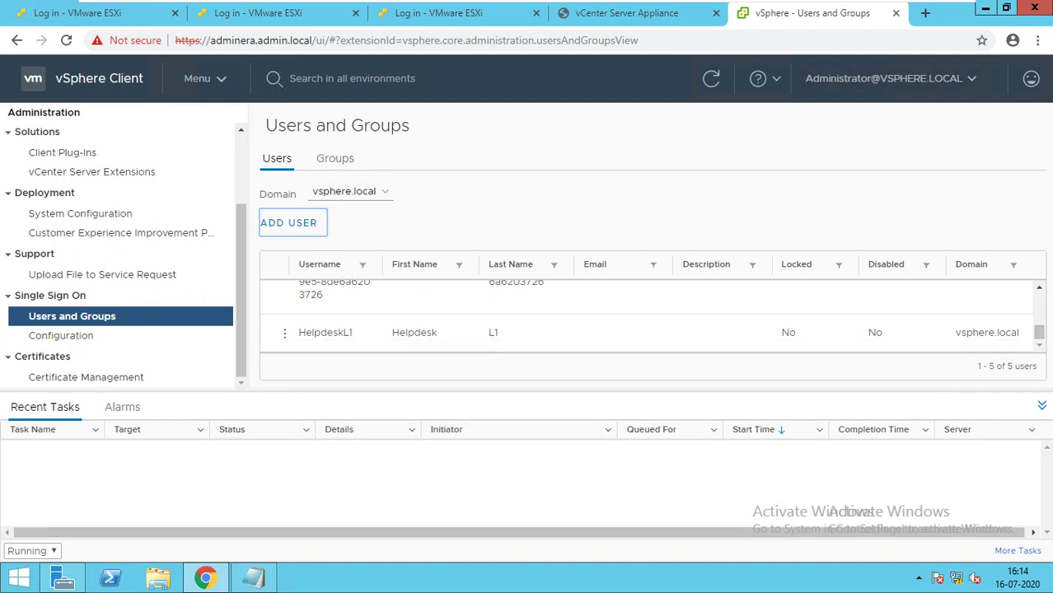
scroll(91, 171, up, 2)
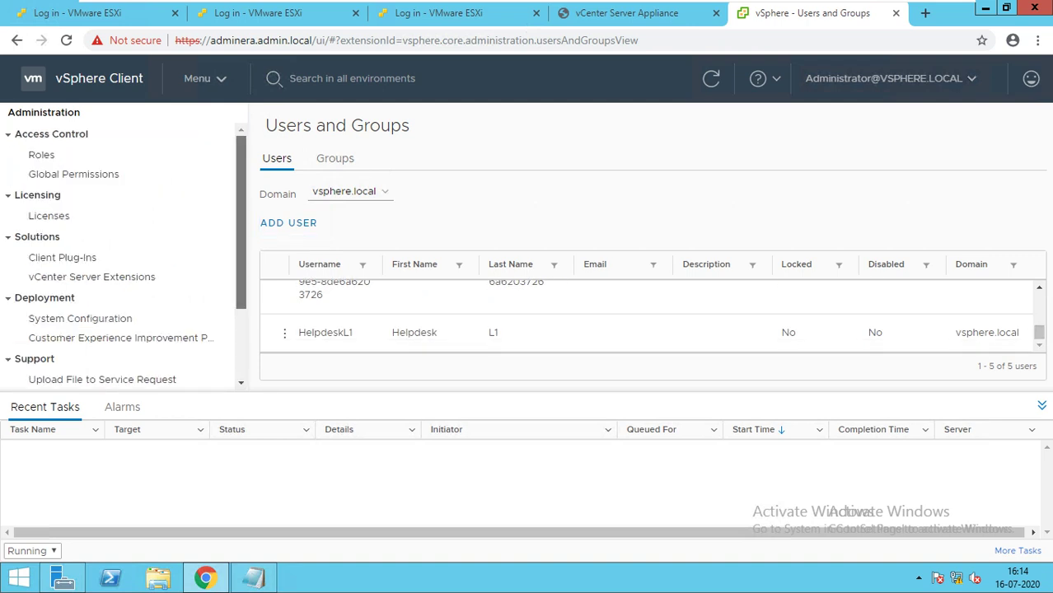
click(74, 175)
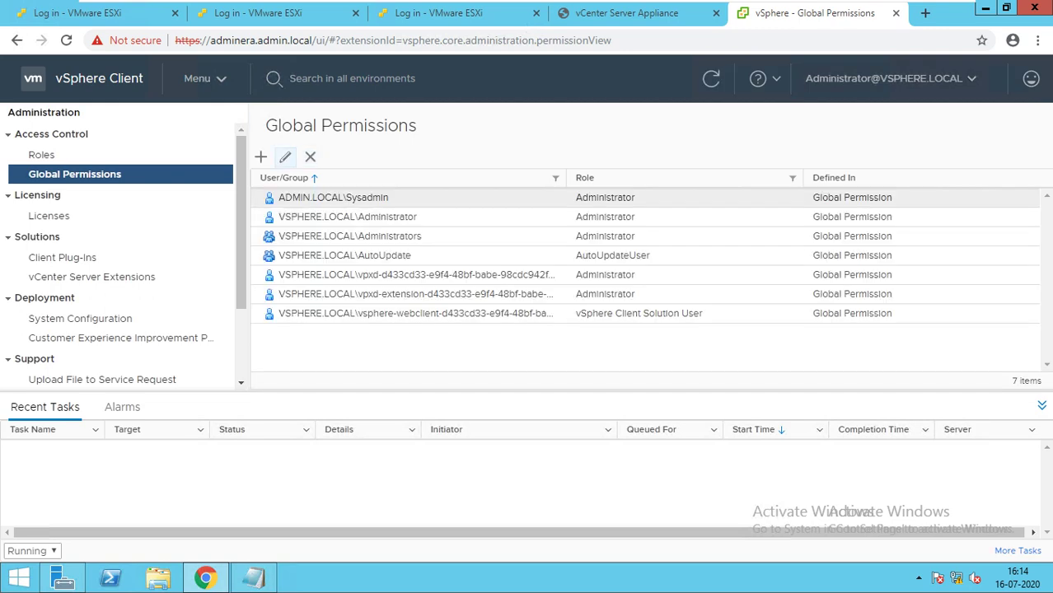
Grant user HelpdeskL1 the HelpdeskL1 role globally, propagating to child objects.
click(261, 156)
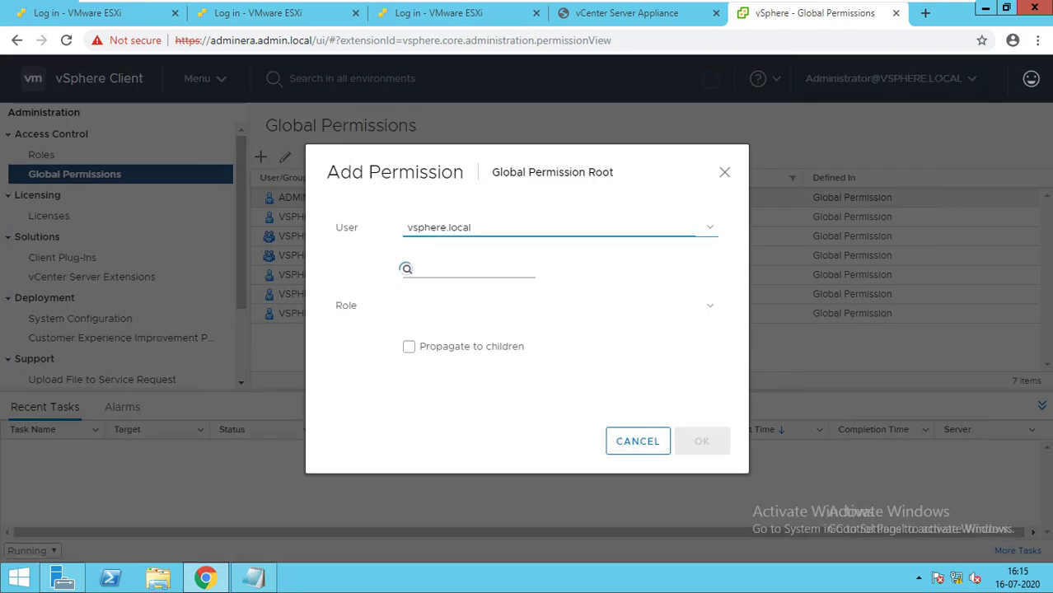
click(405, 269)
text(H)
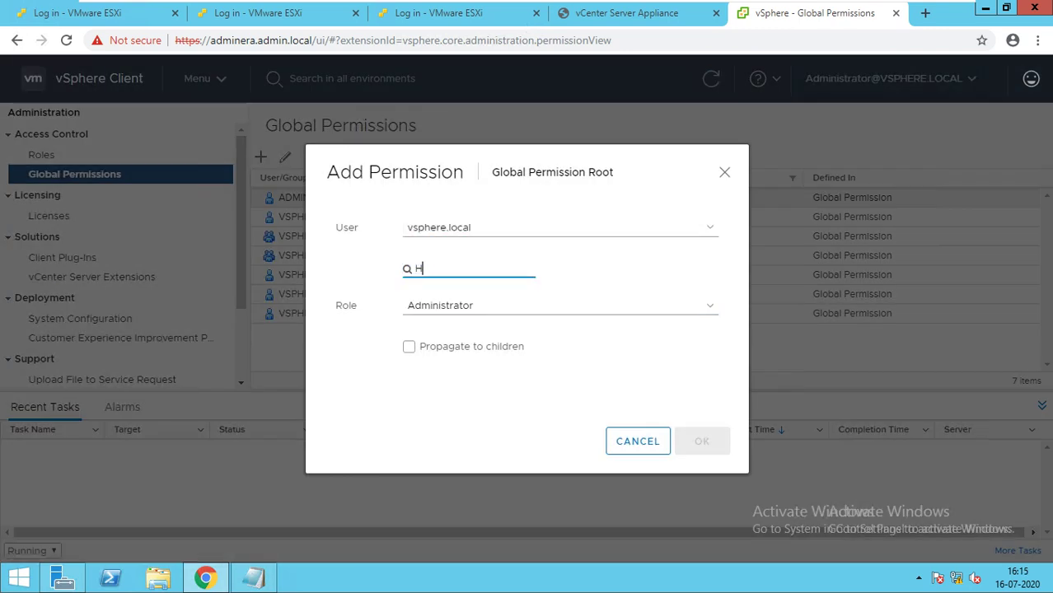
text(elp)
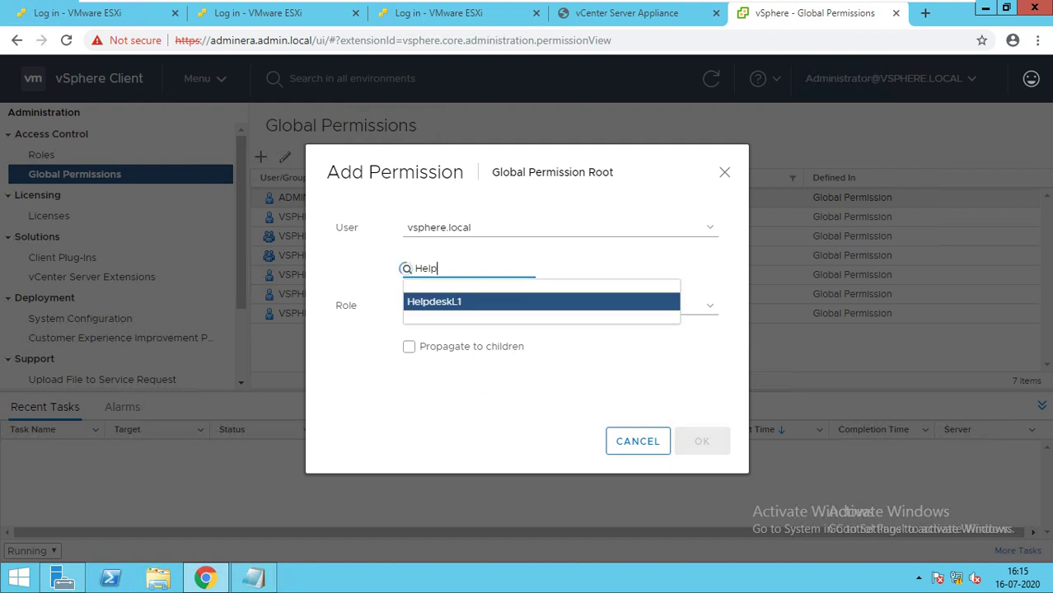
text(d)
key(Return)
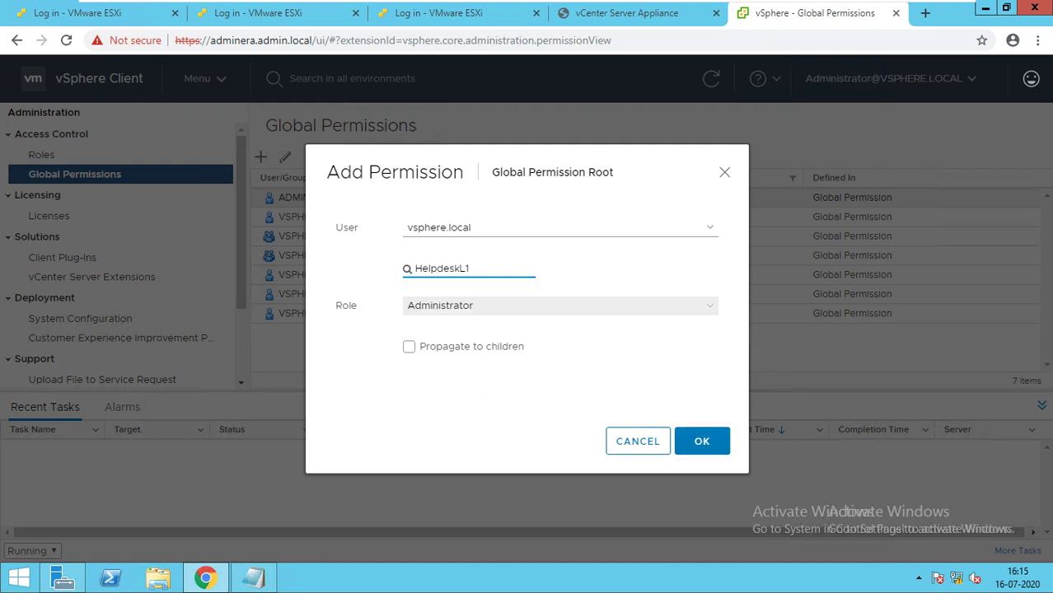
click(561, 305)
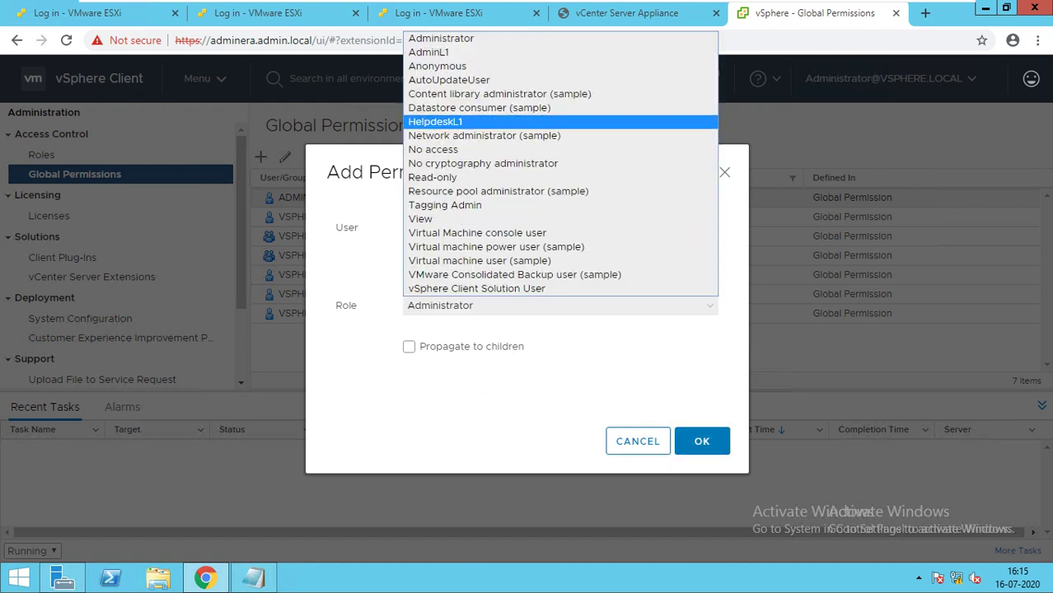
click(435, 122)
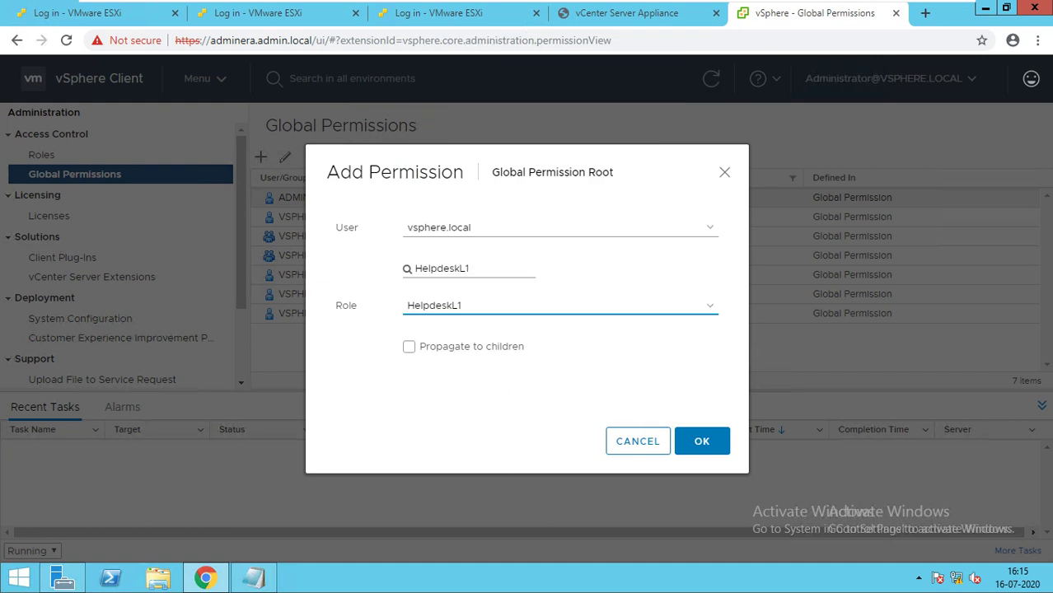
click(409, 347)
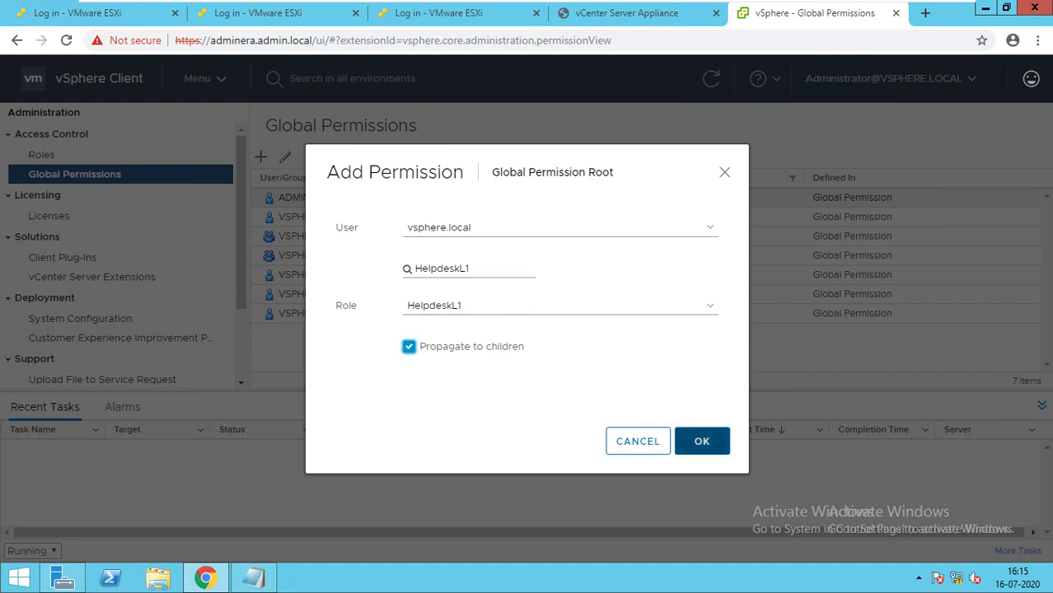
click(702, 441)
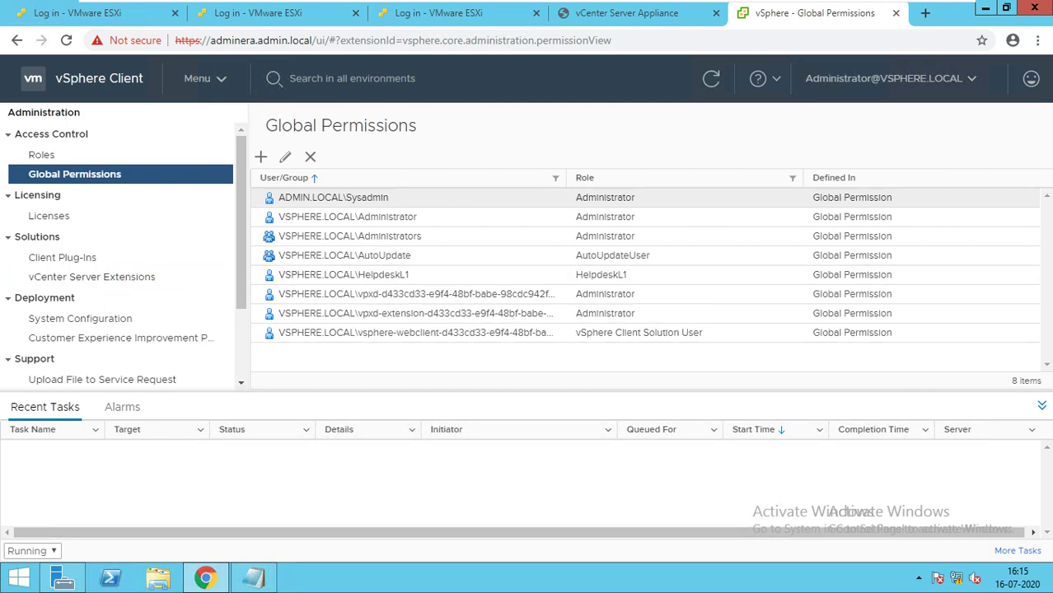
Inspect the Sysadmin and HelpdeskL1 permission entries, then open the Administrator account menu.
click(334, 198)
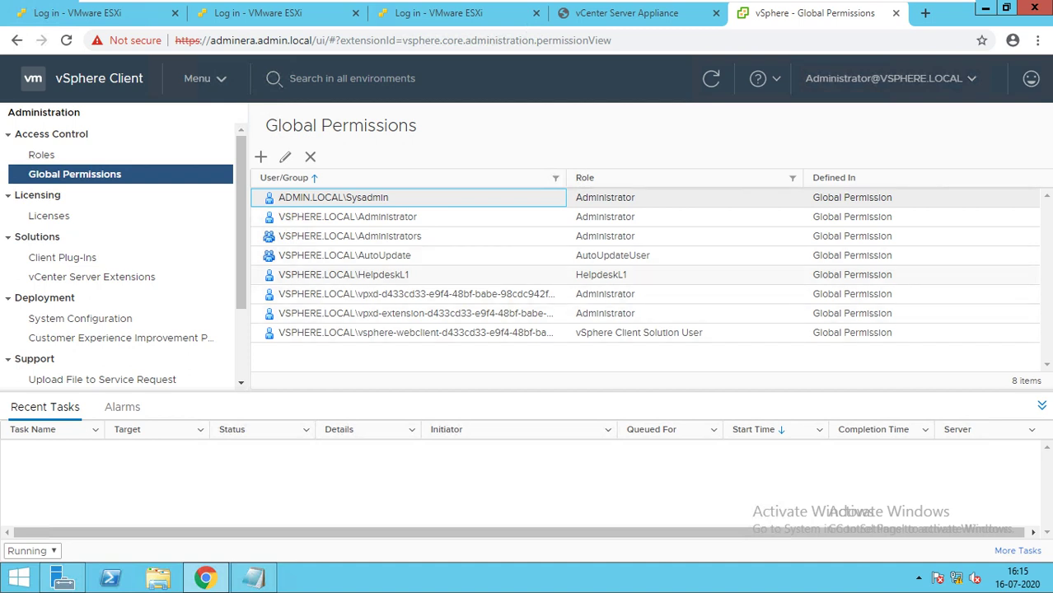
click(344, 275)
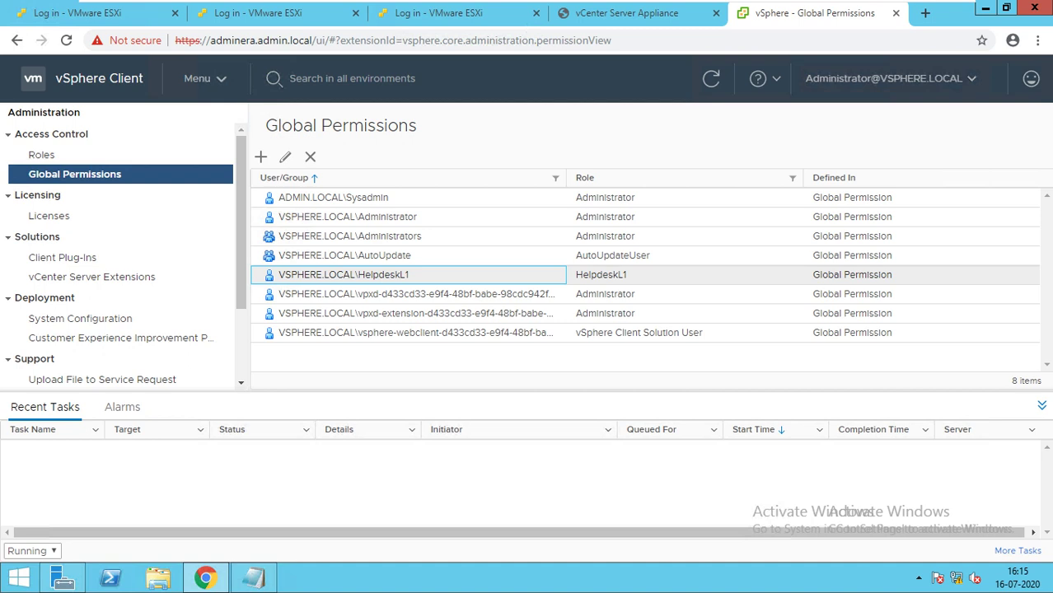
click(883, 78)
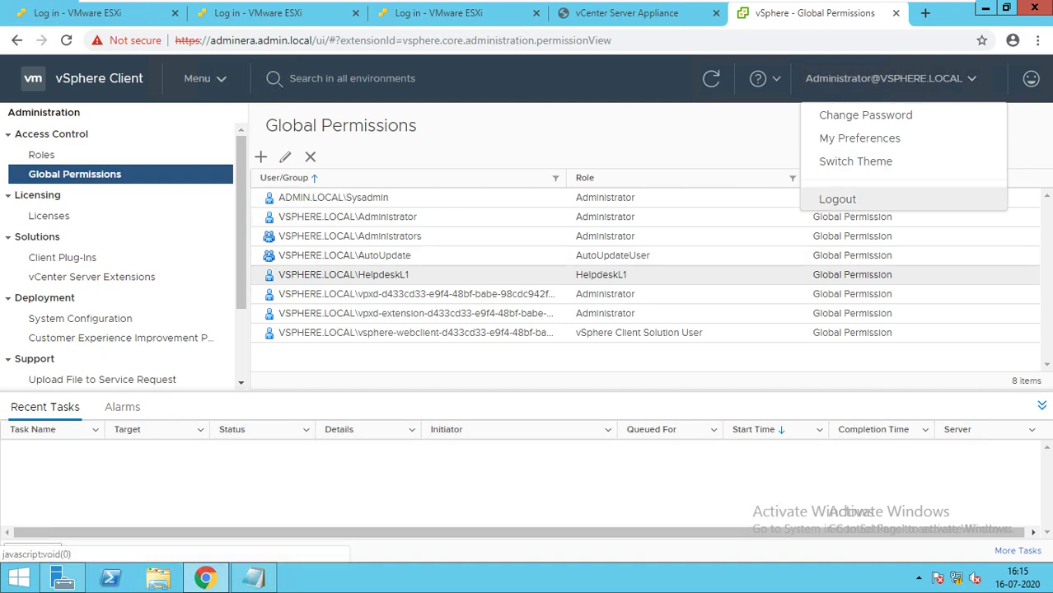
Log out and sign back in as the HelpdeskL1 vsphere.local user with its password.
click(837, 199)
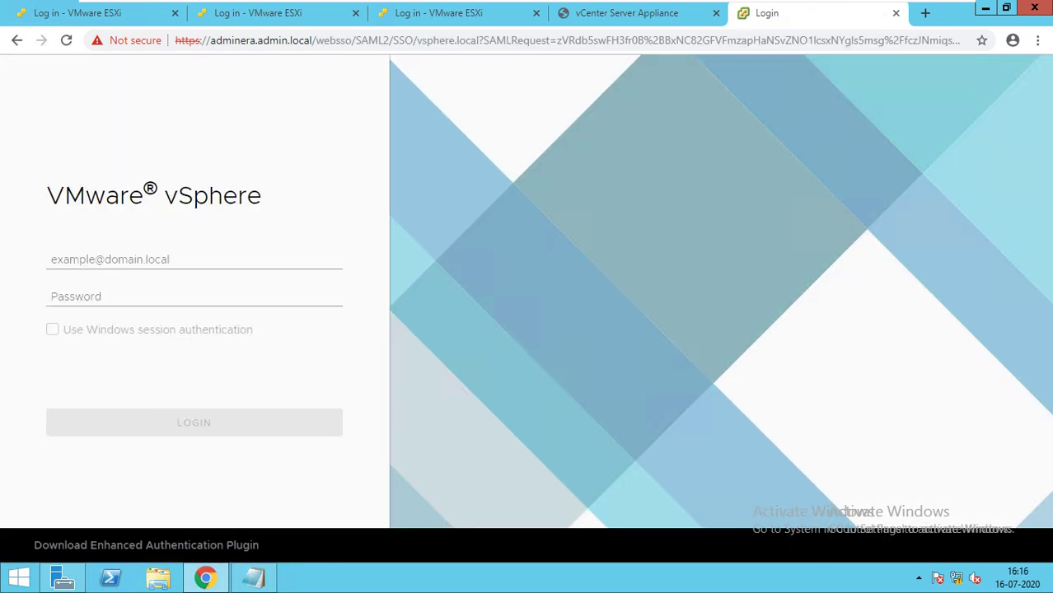
text(H)
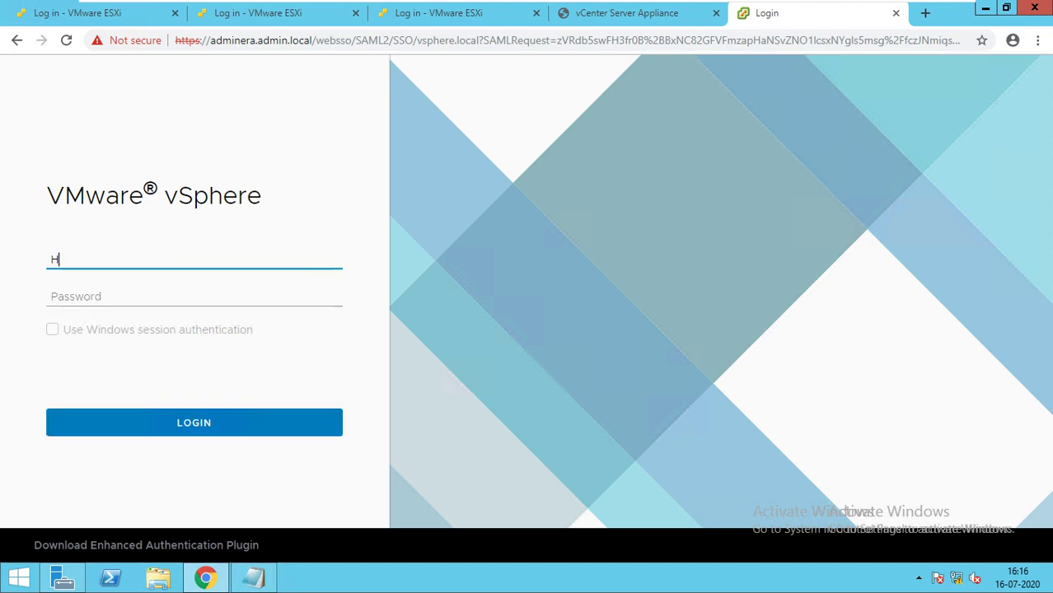
text(elpdes)
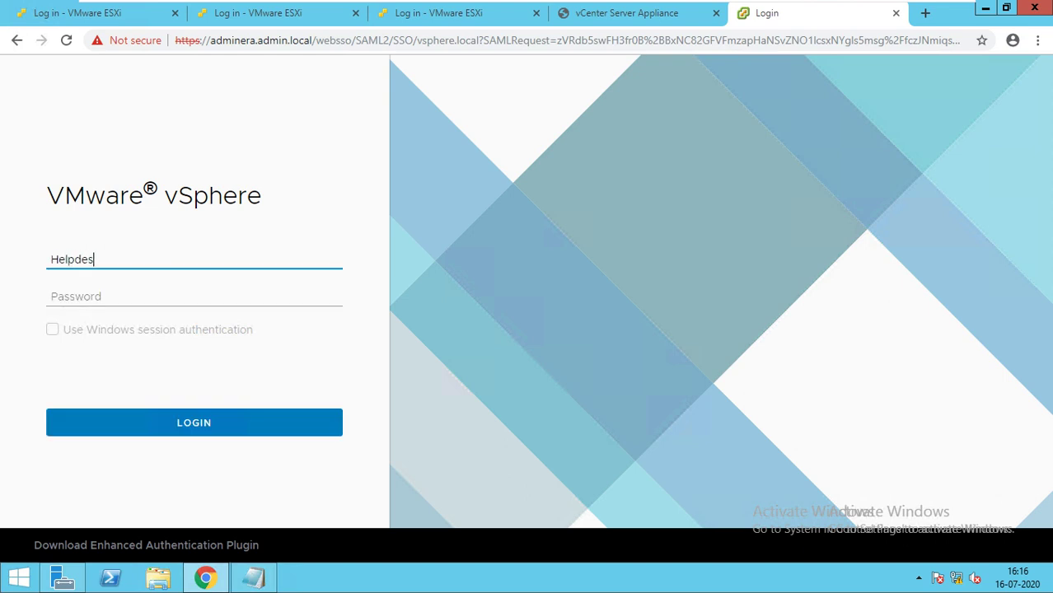
text(kl1@vsphere.local)
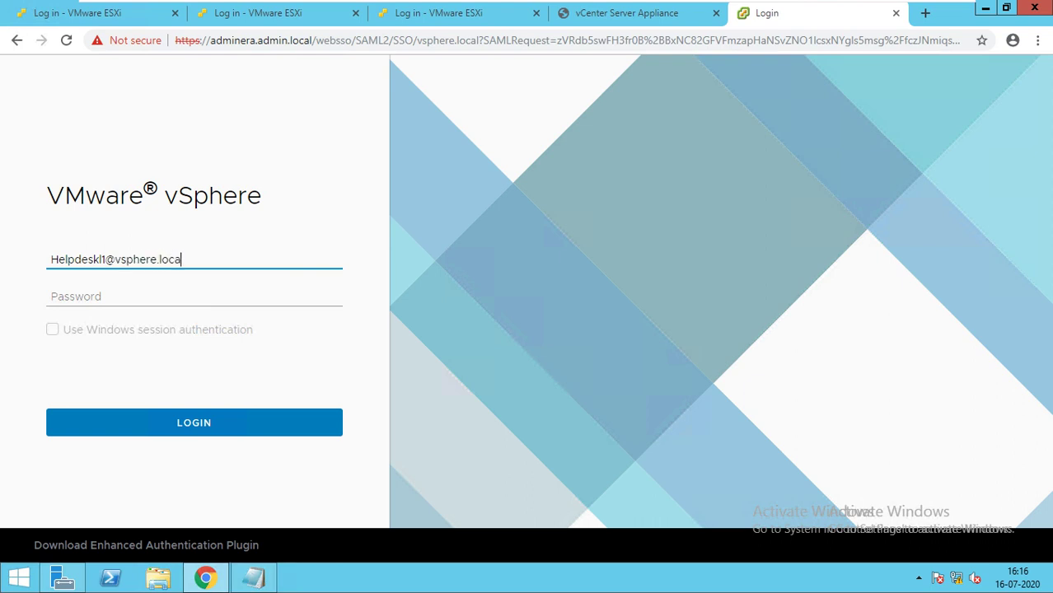
key(Tab)
text(••••••)
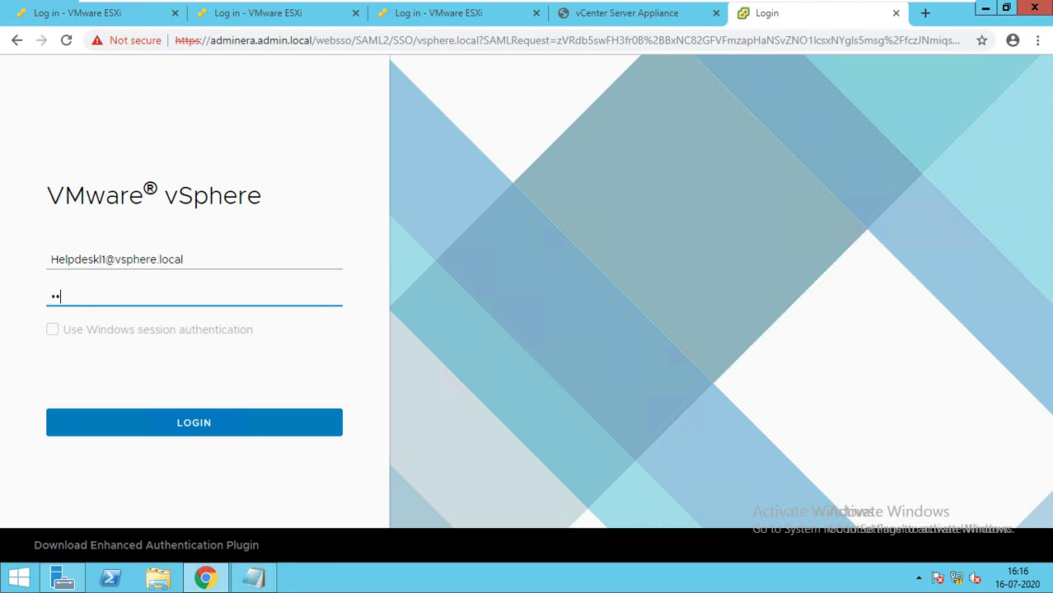
text(•••••)
key(Return)
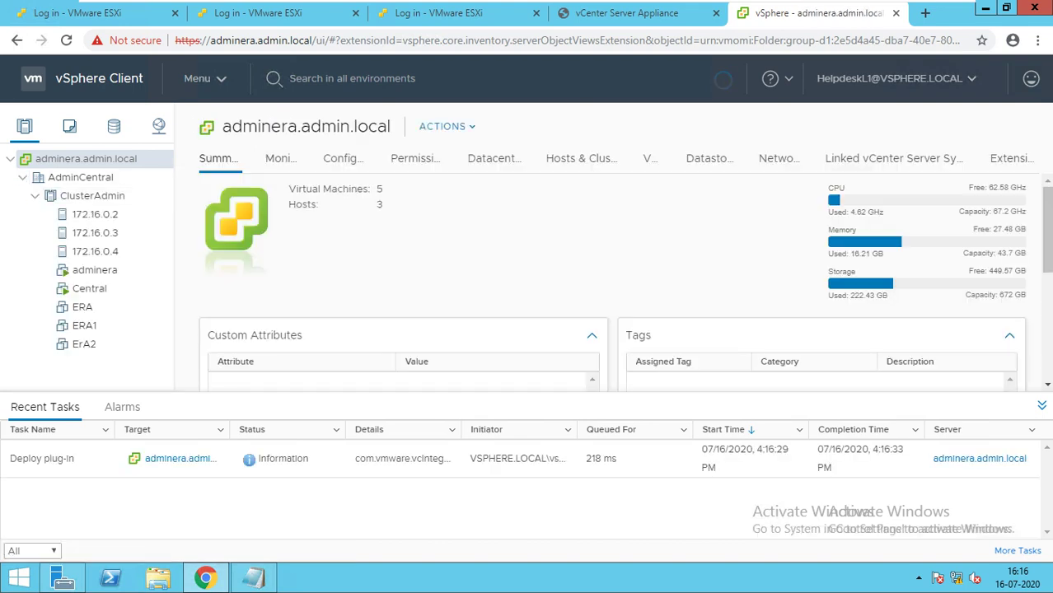
Browse the ClusterAdmin cluster's Actions submenus to see which ones the helpdesk user cannot use.
click(91, 195)
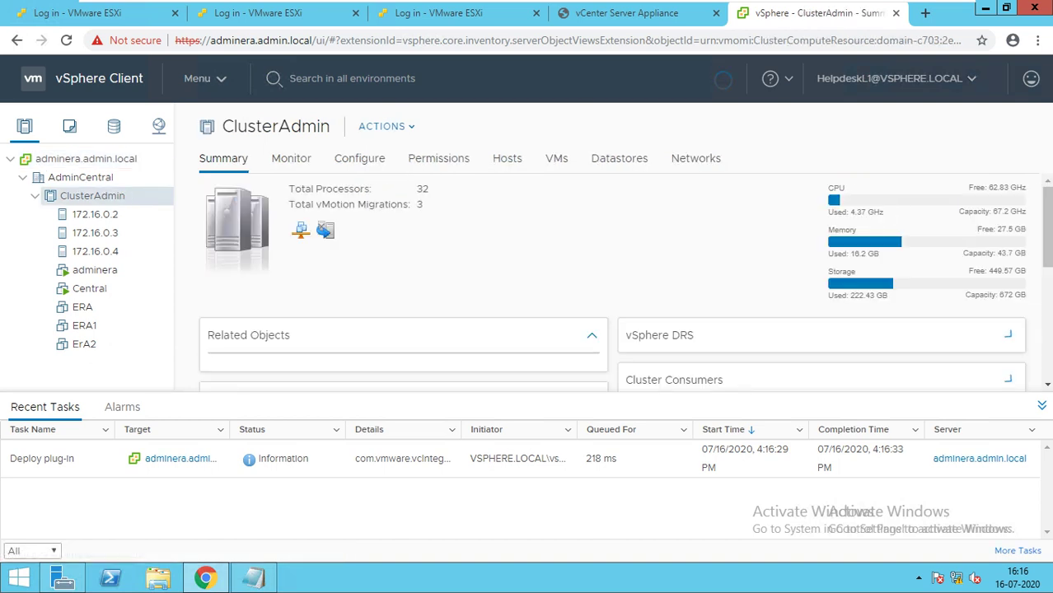
right_click(90, 195)
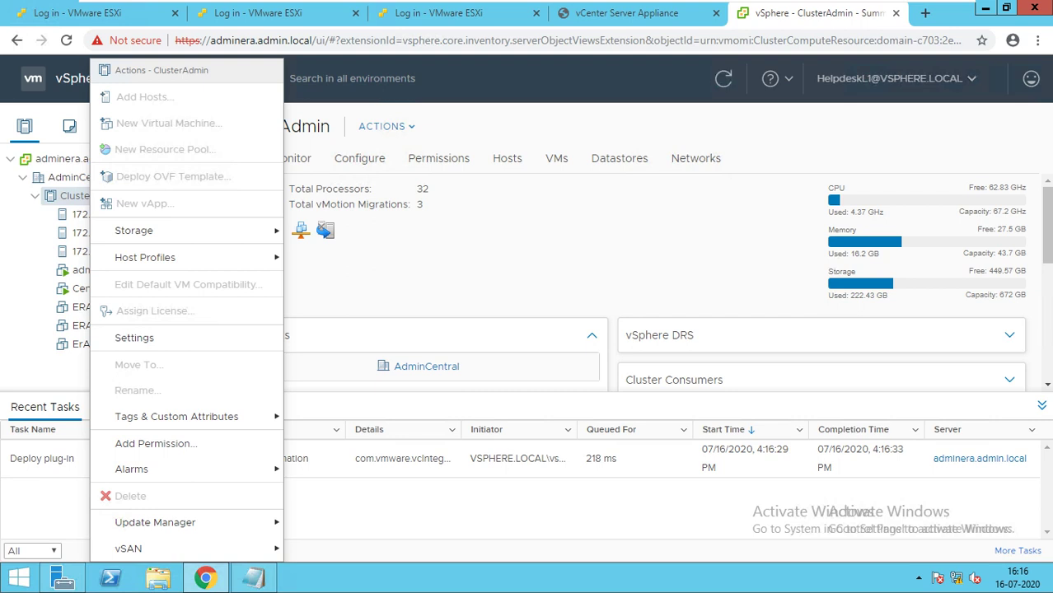
mouse_move(164, 231)
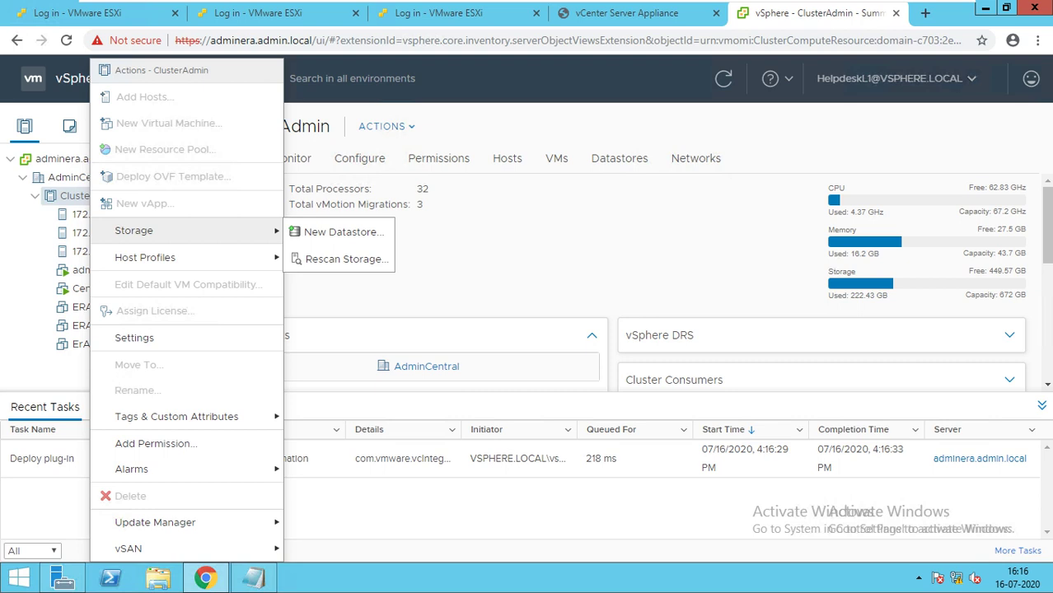
mouse_move(165, 257)
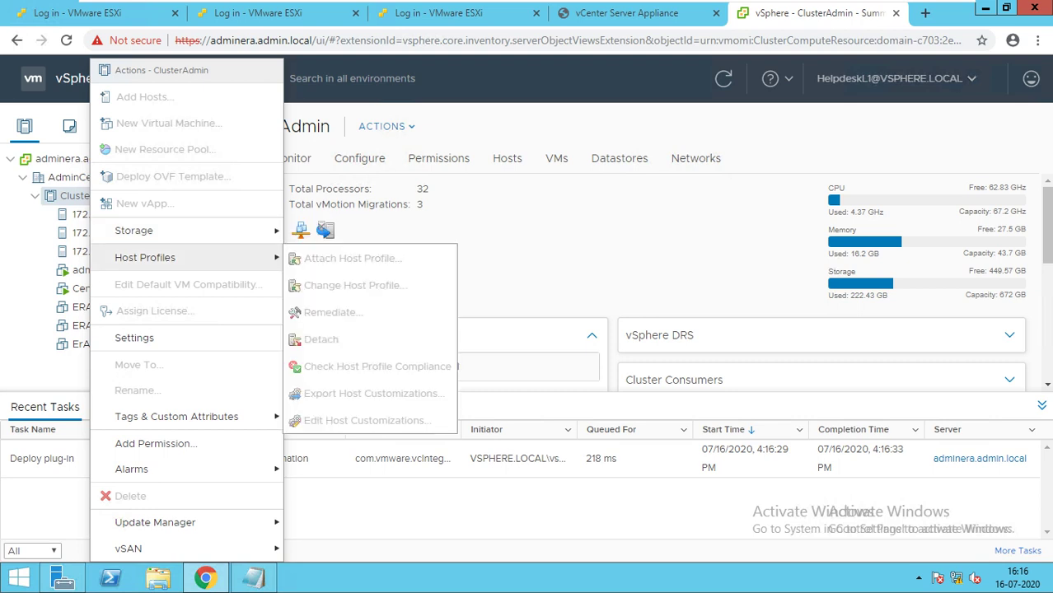
mouse_move(177, 416)
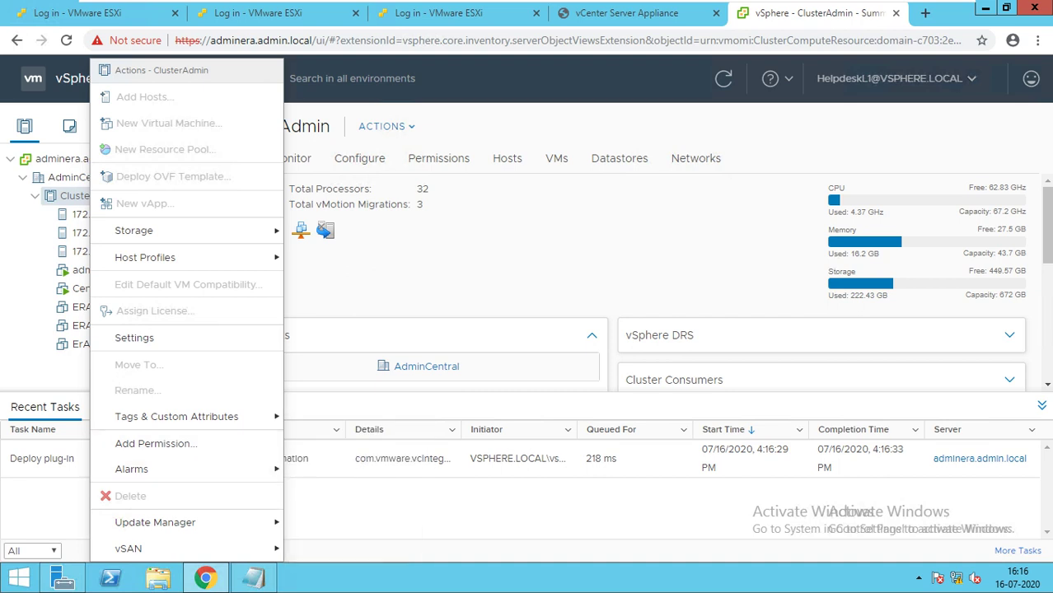
mouse_move(155, 522)
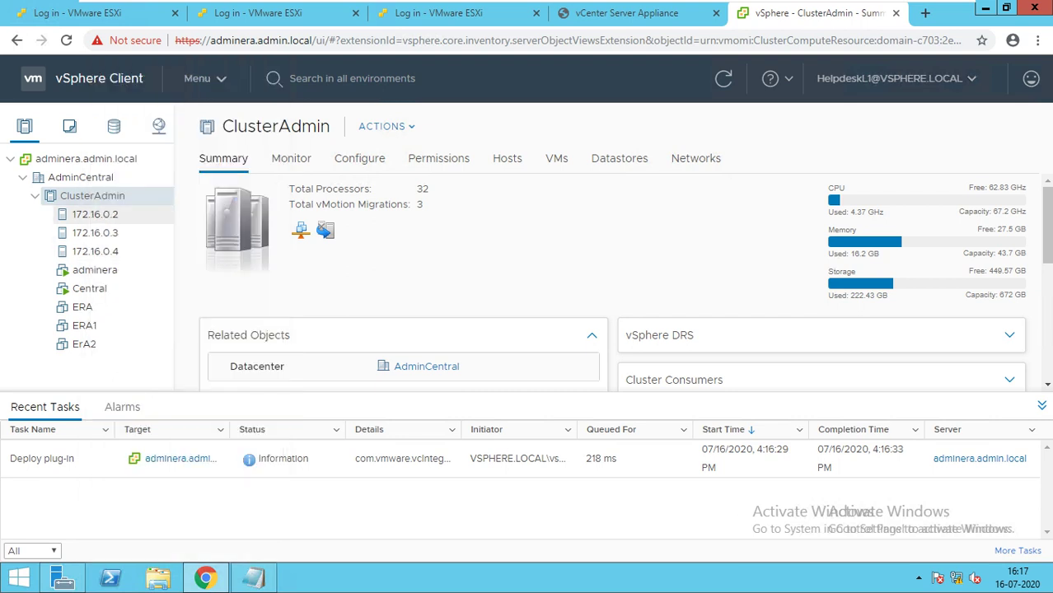
click(94, 214)
Check host 172.16.0.2's Maintenance Mode, Connection, Power, Certificates and Storage actions, then select the Central VM.
right_click(94, 215)
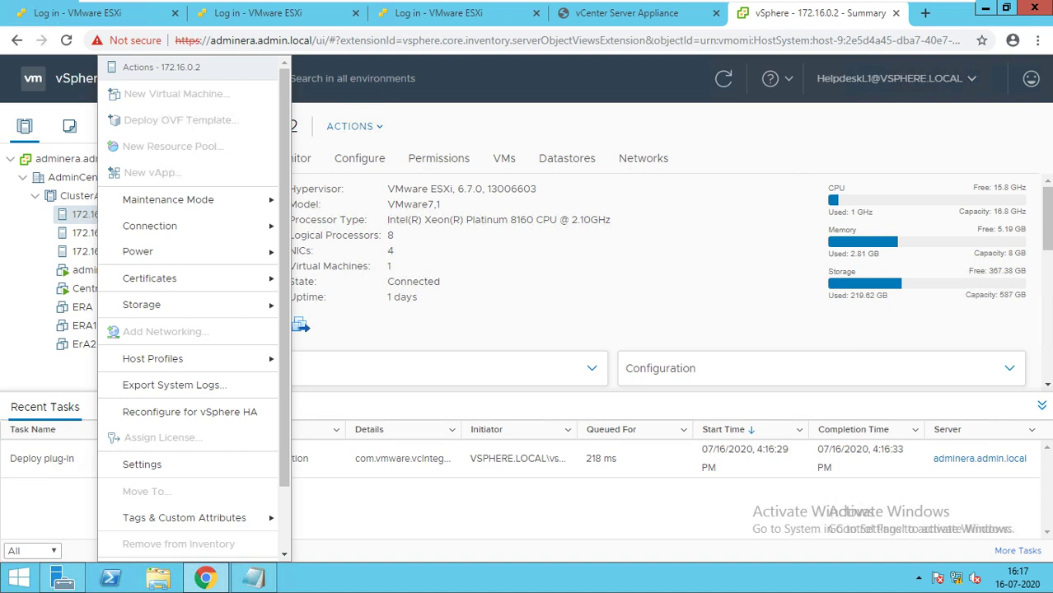
mouse_move(168, 200)
mouse_move(149, 226)
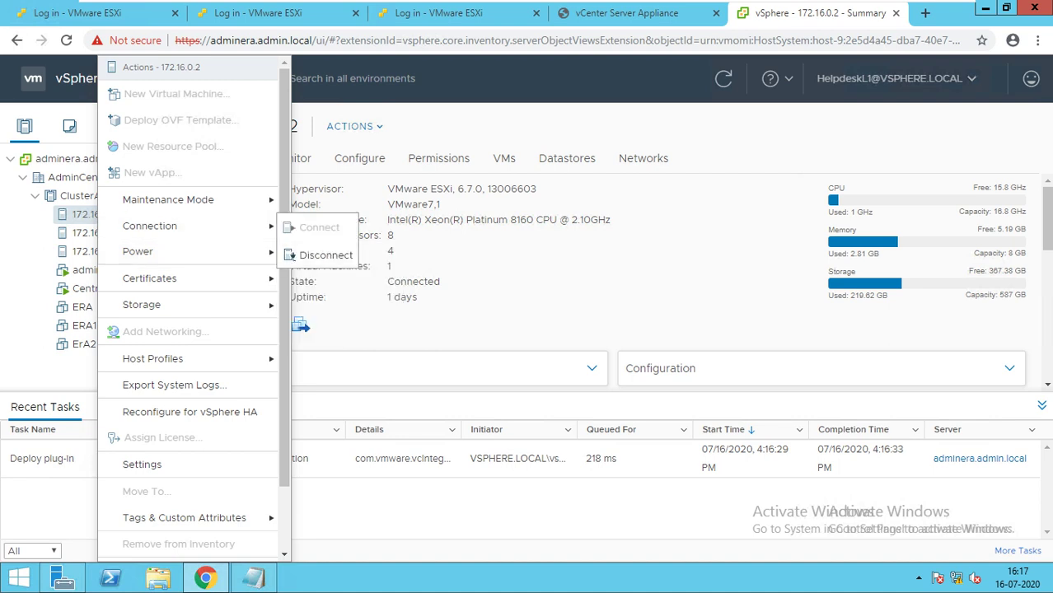
mouse_move(138, 251)
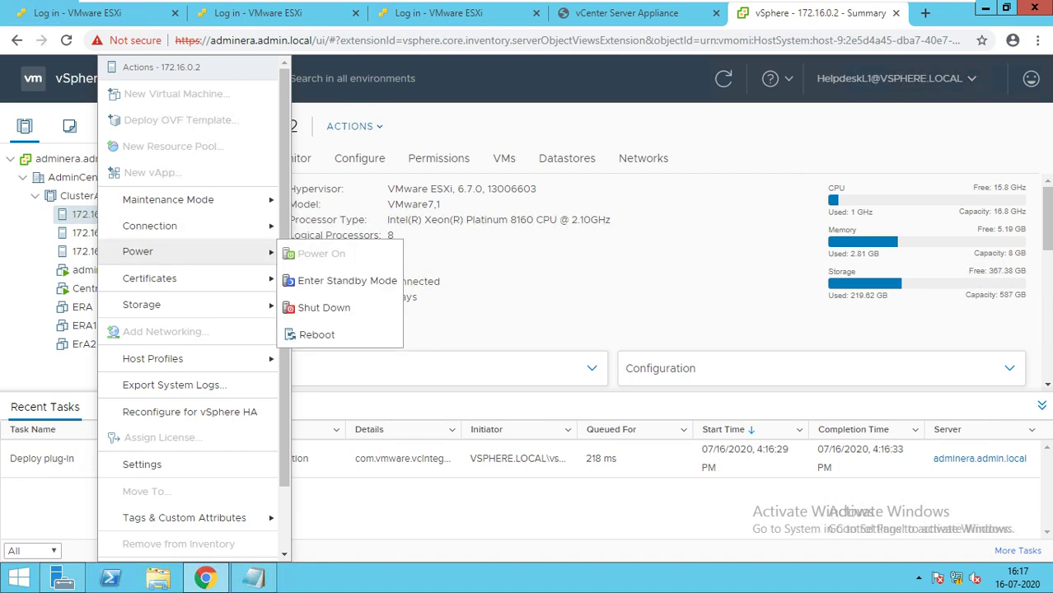
mouse_move(149, 279)
mouse_move(142, 305)
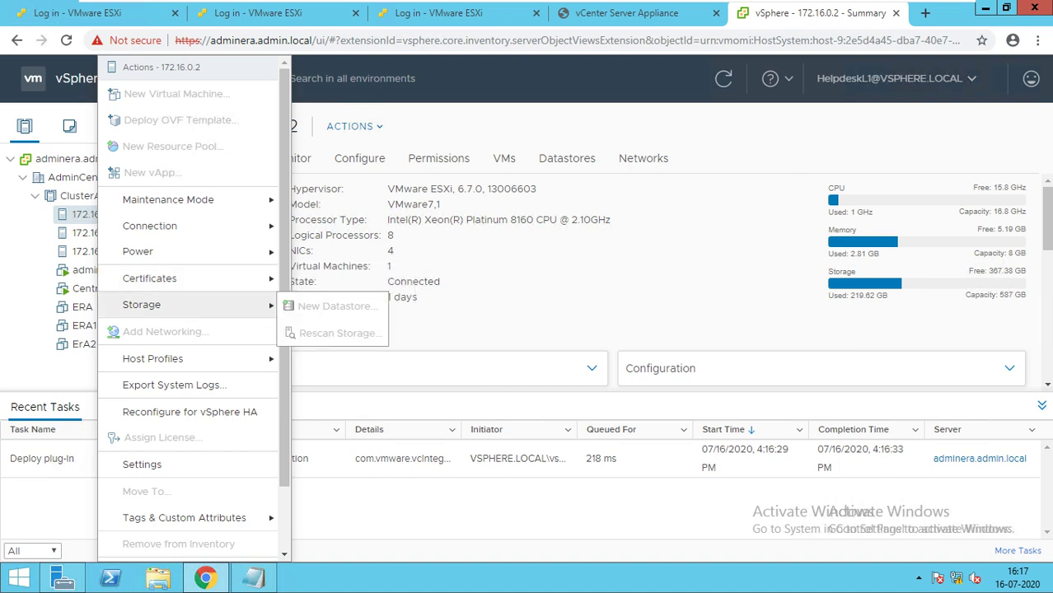
key(Escape)
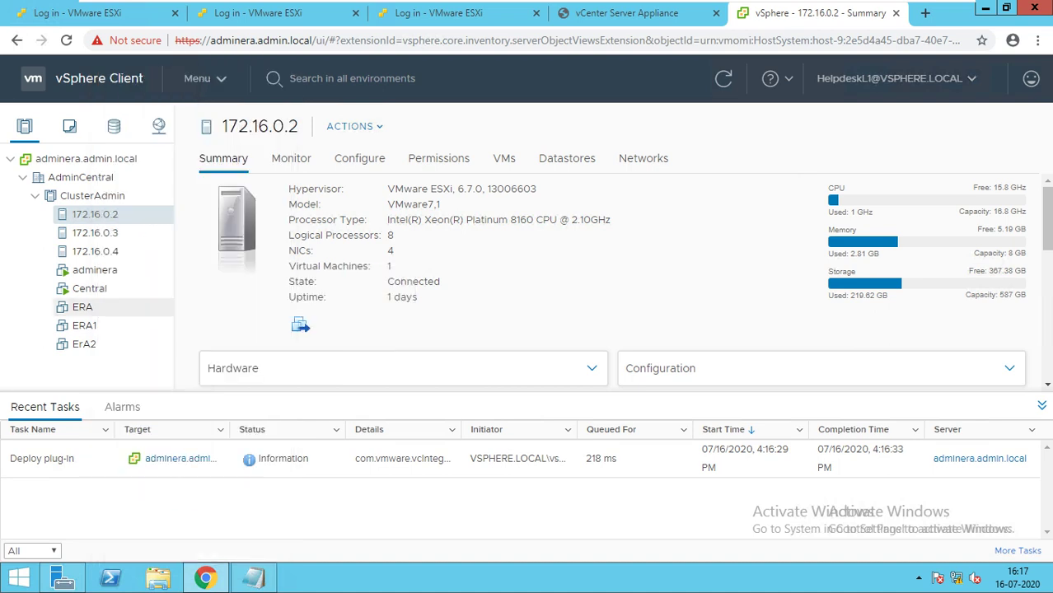
click(89, 288)
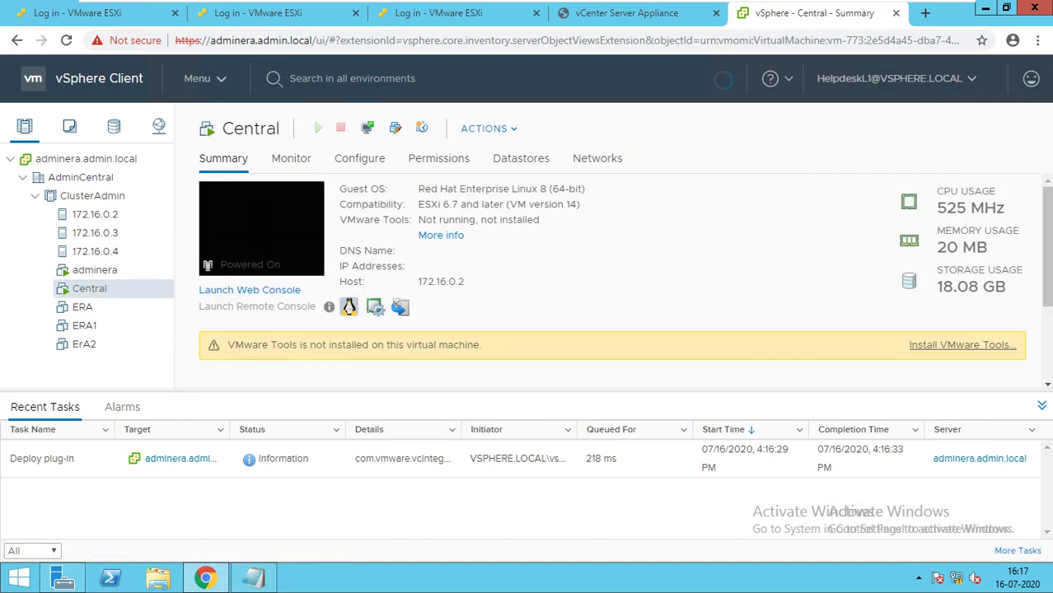
Try to migrate the Central VM, note the permission warnings, and cancel the migration wizard.
right_click(90, 288)
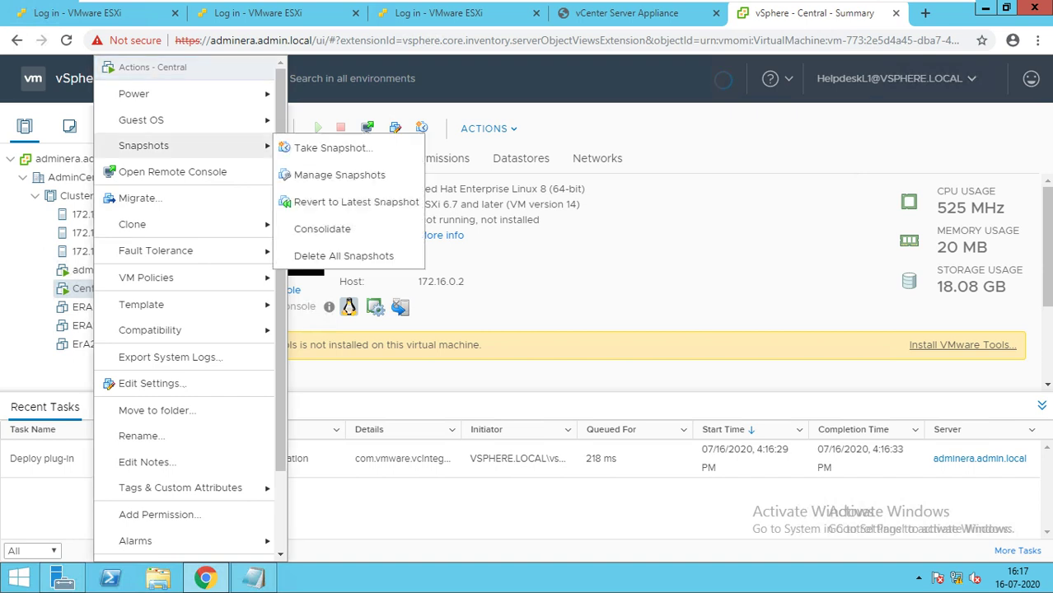
mouse_move(165, 93)
mouse_move(165, 120)
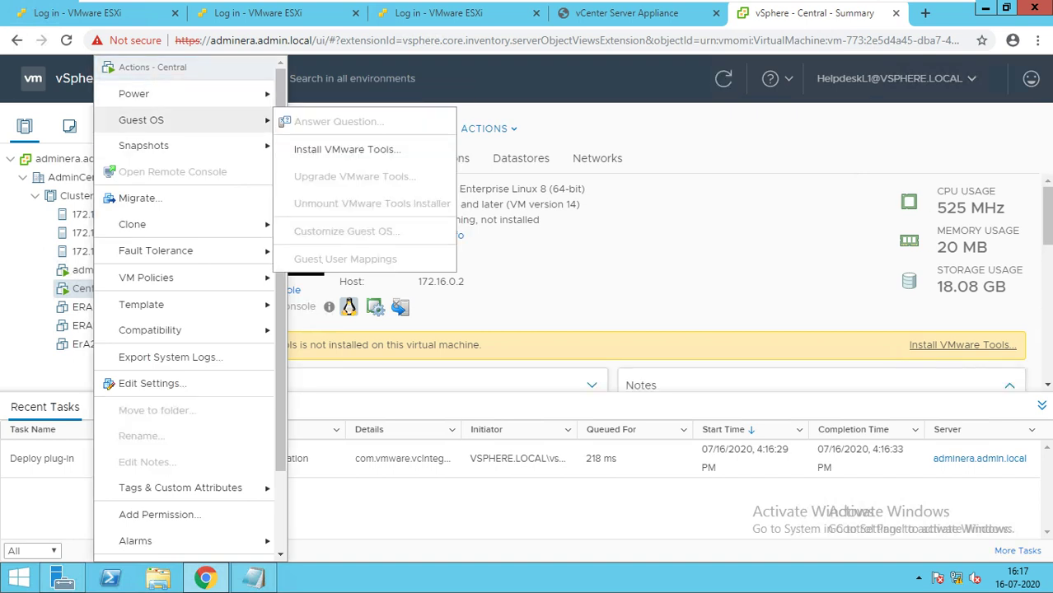
mouse_move(165, 145)
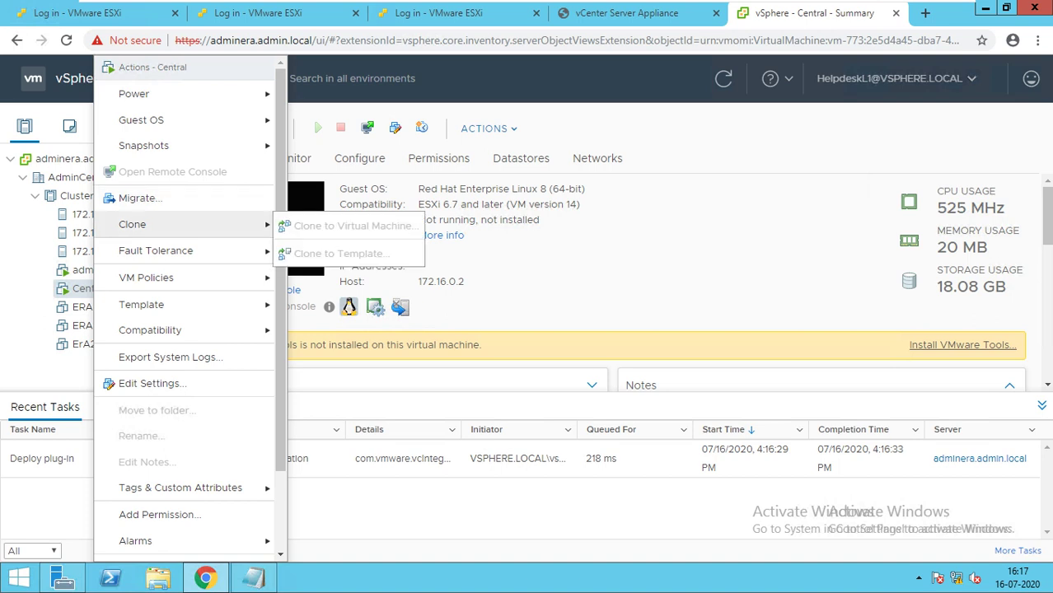
mouse_move(165, 278)
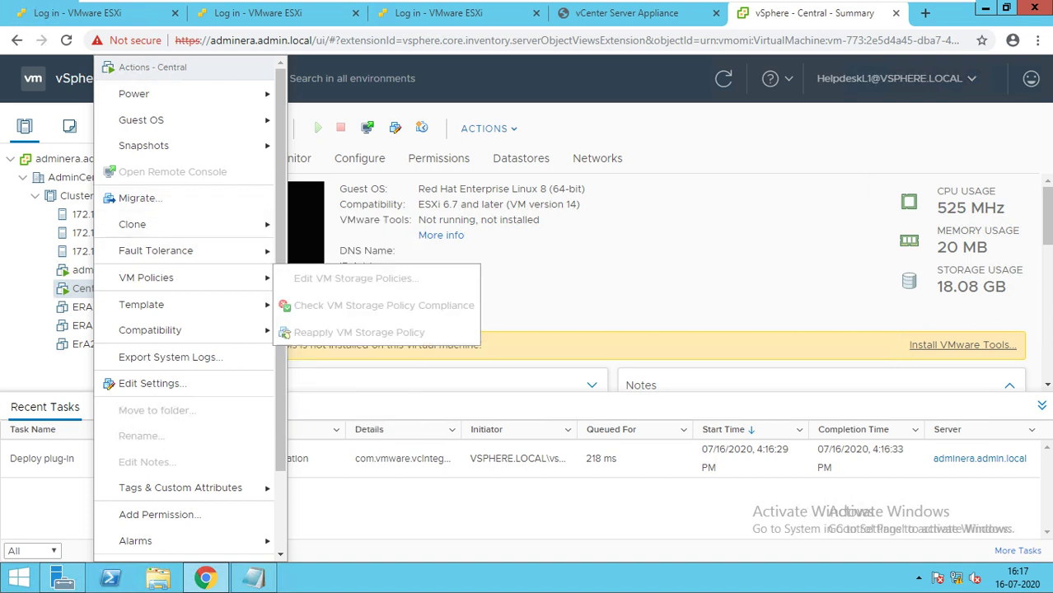
click(139, 197)
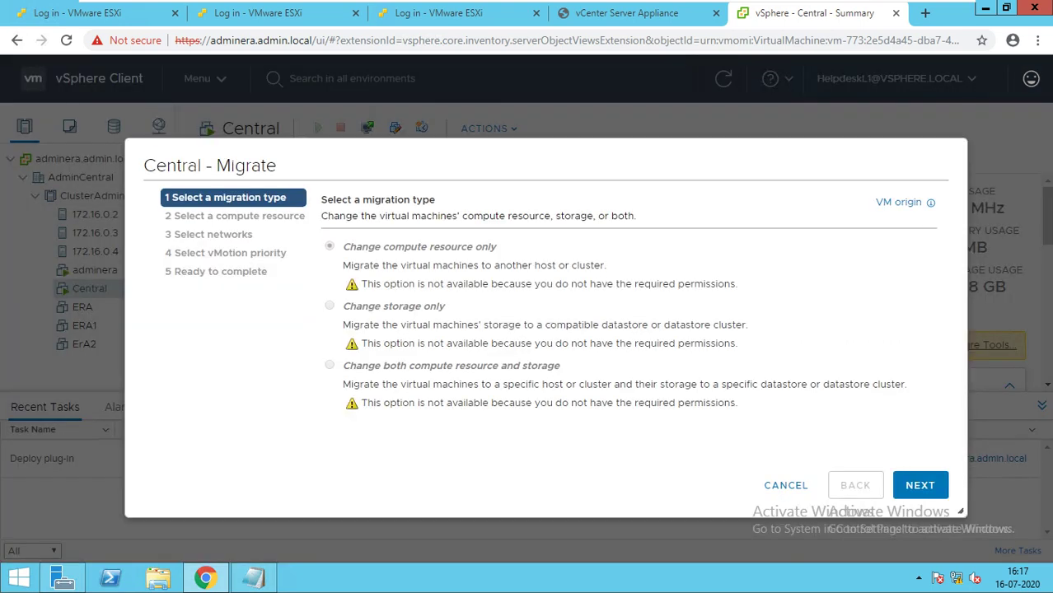
click(786, 485)
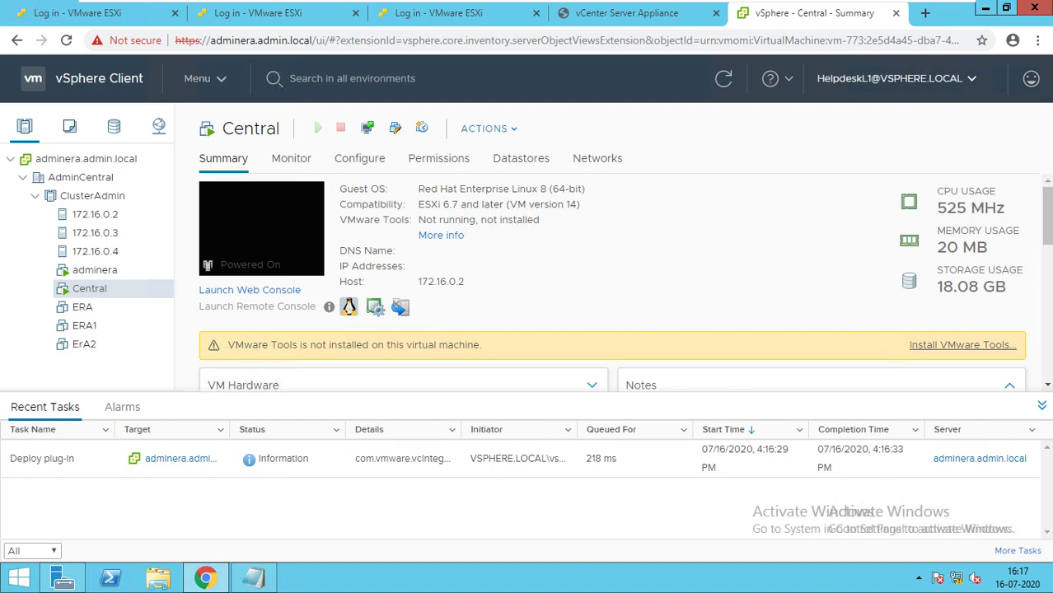
Log out the helpdesk user and sign in with the admin.local administrator's username and password.
click(890, 79)
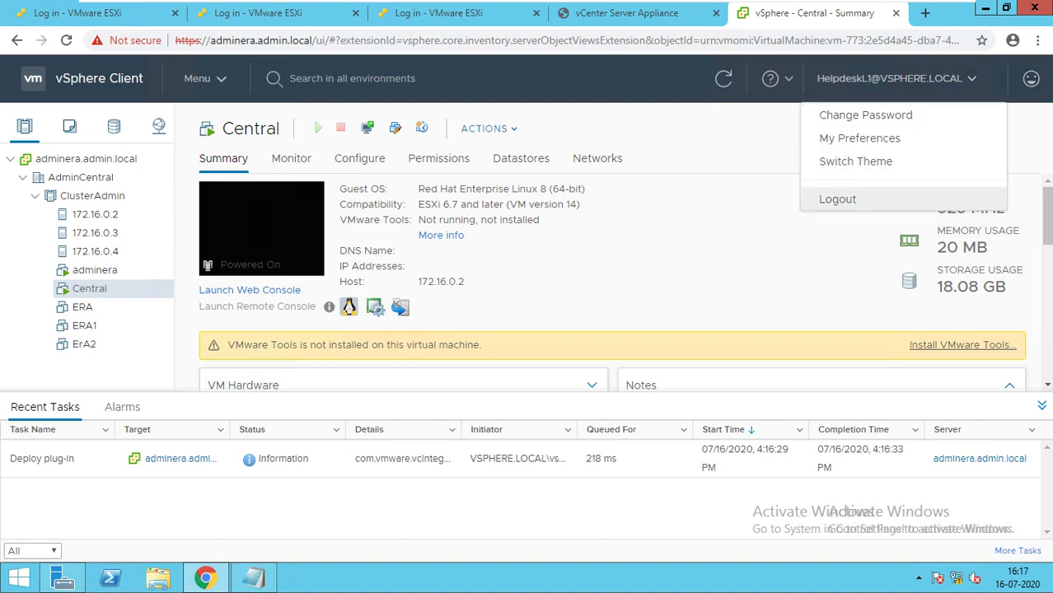
click(837, 199)
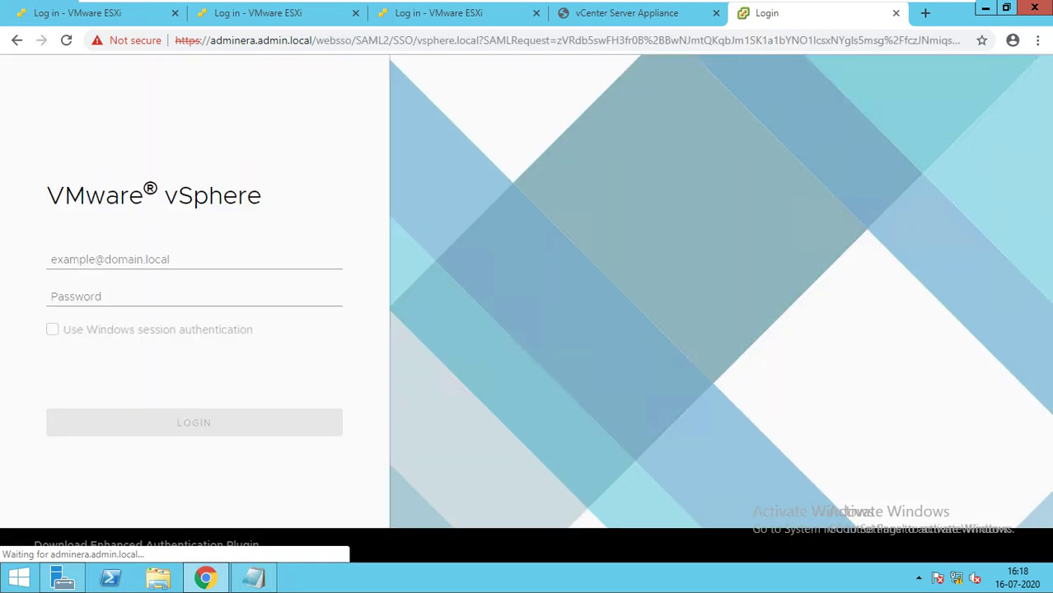
click(51, 259)
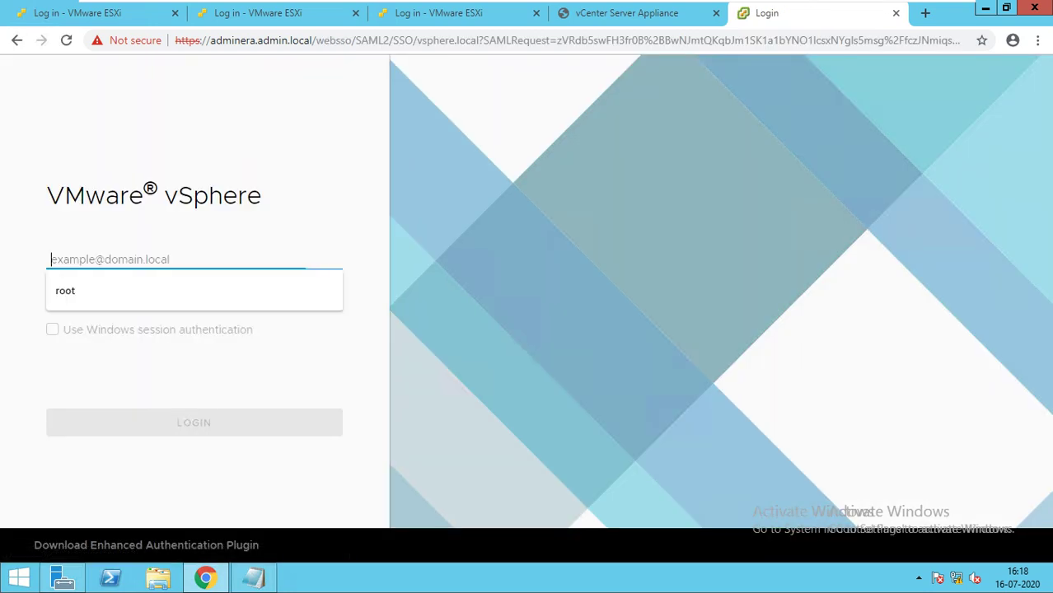
text(sys)
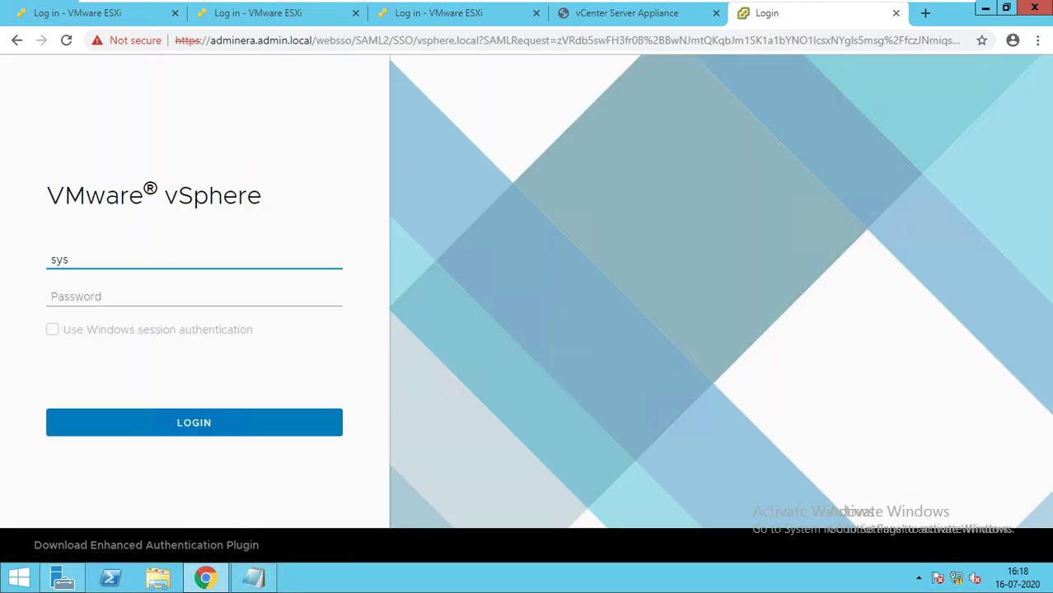
text(admin@admin.local)
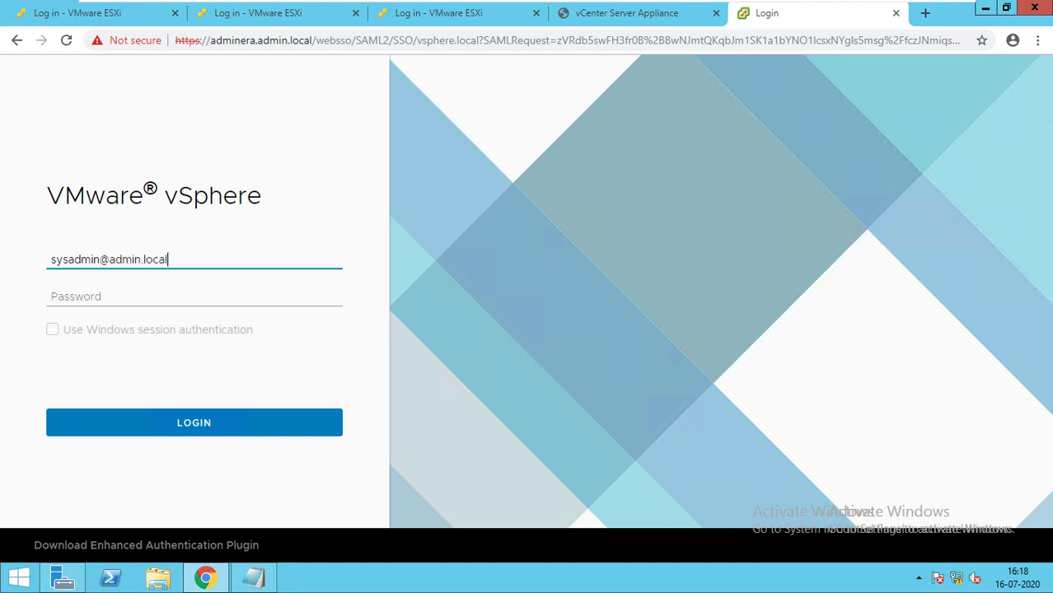
key(Tab)
text(•••)
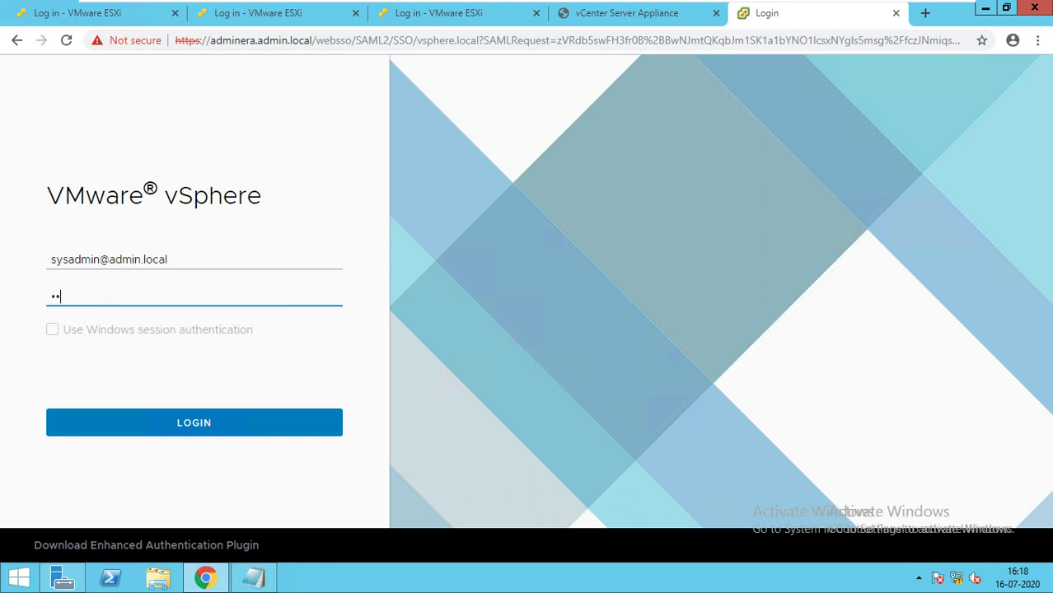
text(•••••)
key(Return)
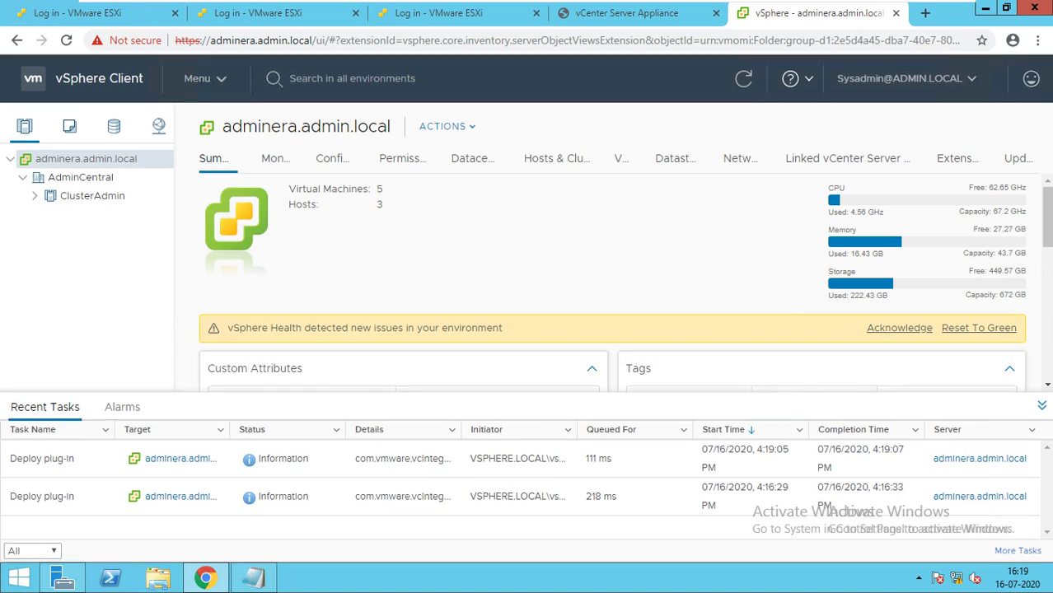
Check ClusterAdmin's actions as administrator, then go to the Administration section.
click(92, 195)
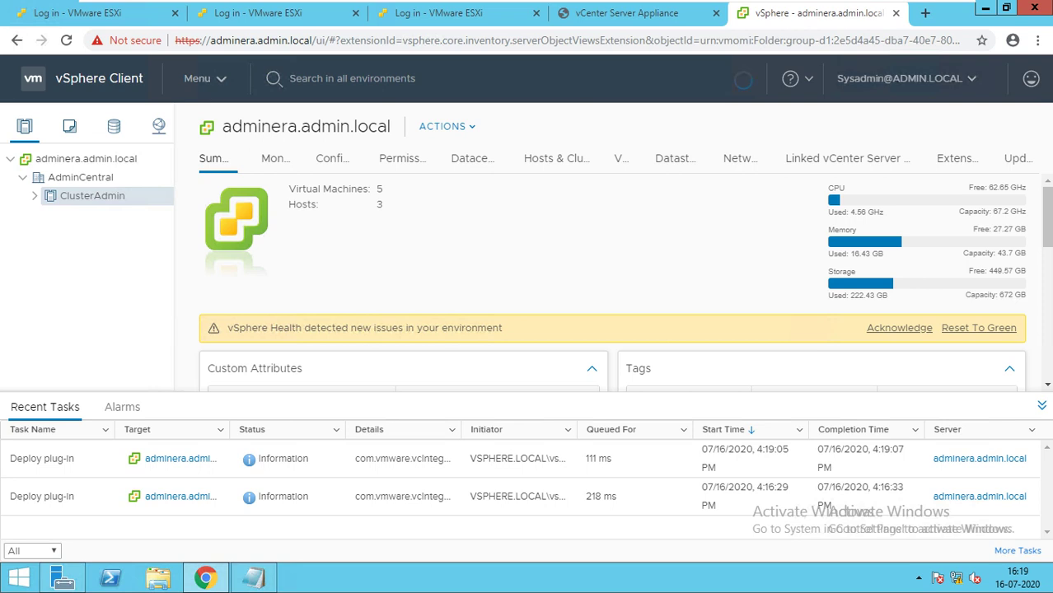
right_click(88, 195)
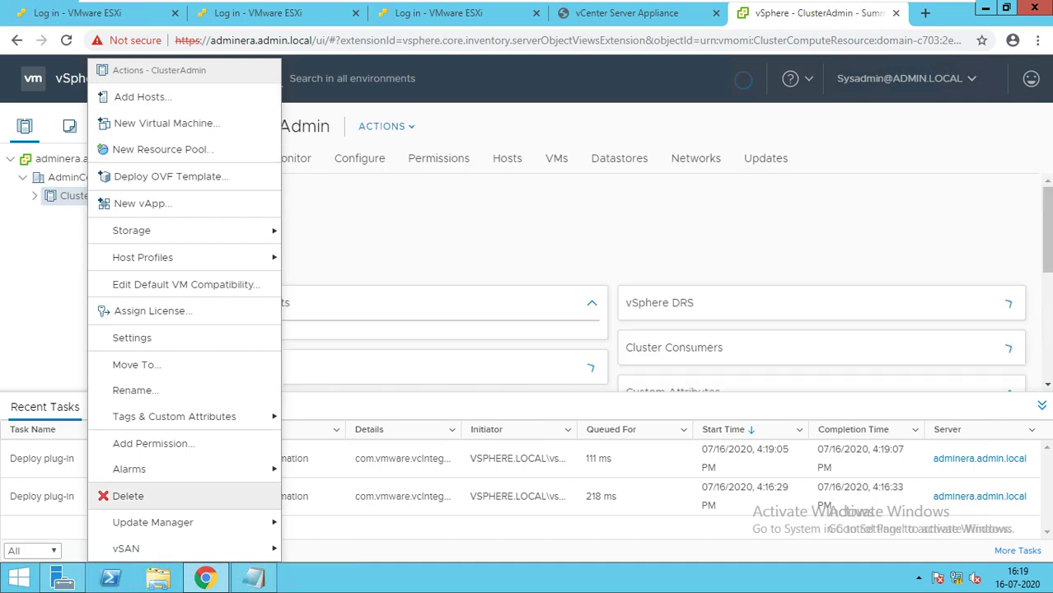
key(Escape)
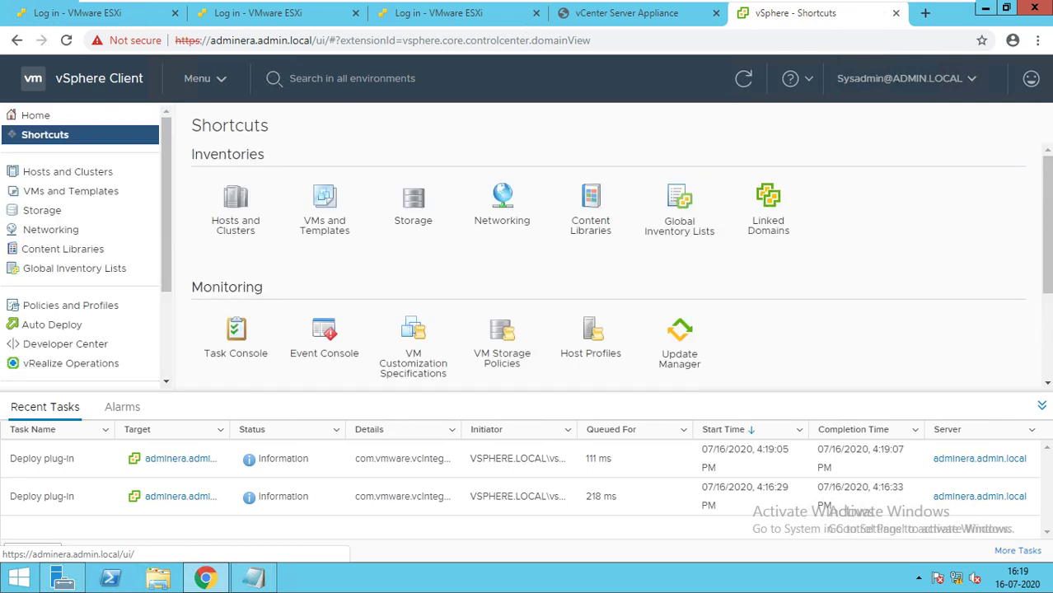
scroll(83, 248, down, 3)
click(58, 282)
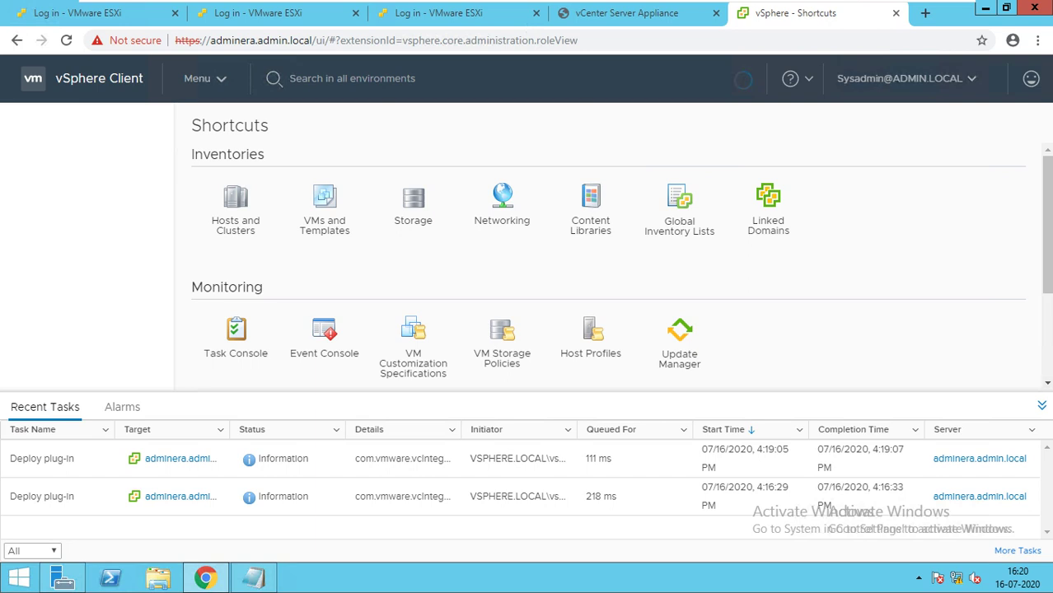
Open Hosts and Clusters and view the AdminCentral datacenter's actions in the storage inventory.
click(1042, 405)
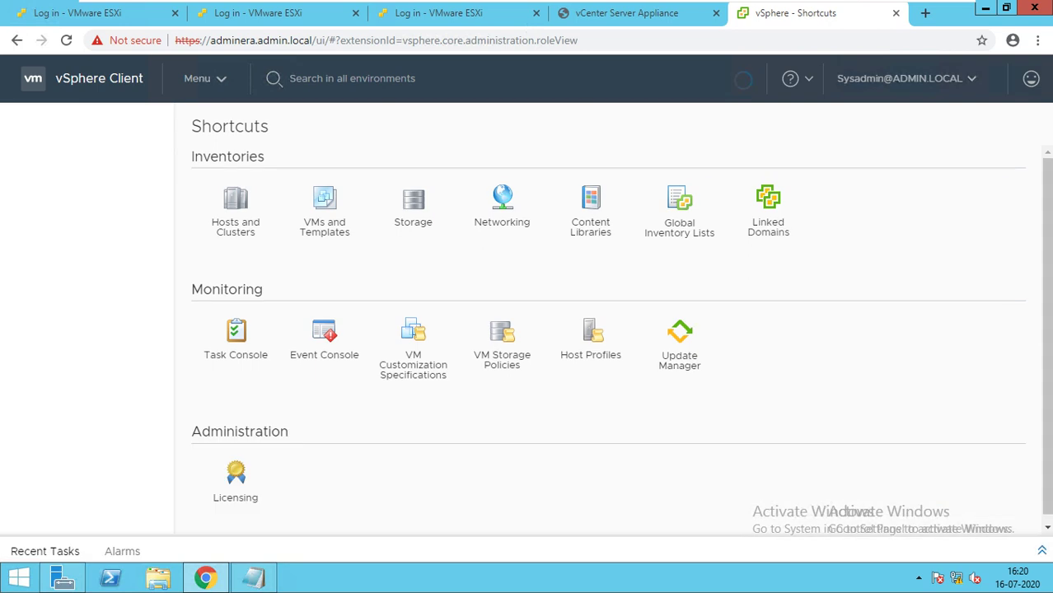
click(236, 201)
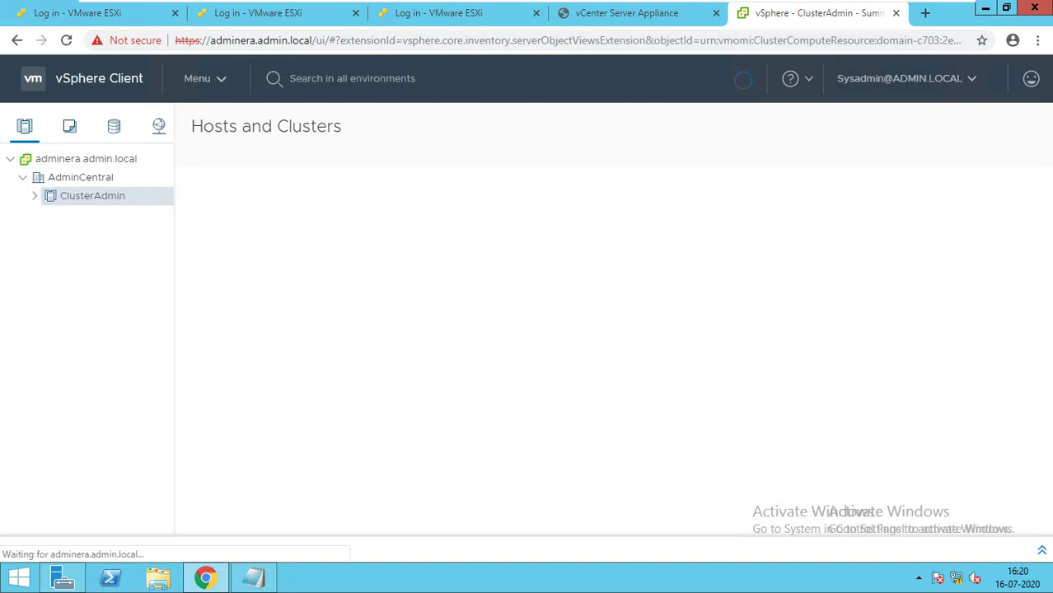
click(114, 126)
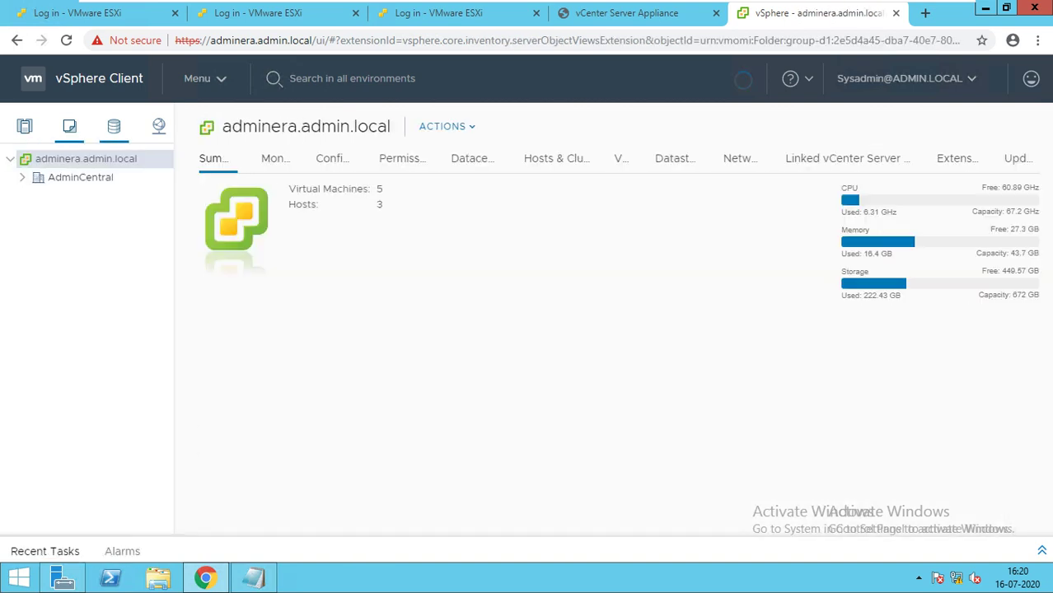
click(80, 177)
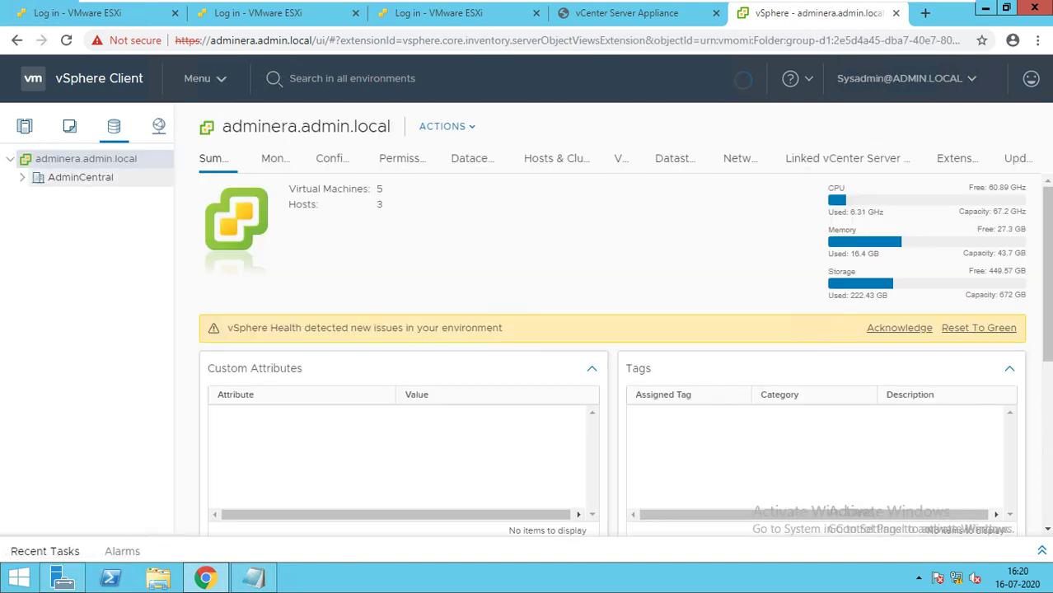
right_click(83, 177)
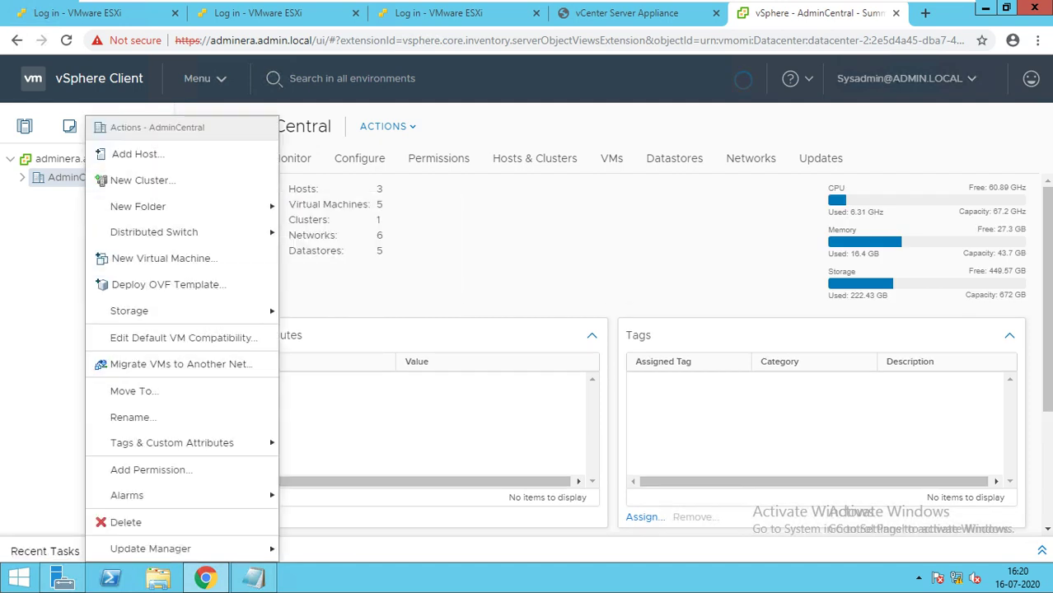
click(511, 239)
Show the Permissions tab of the Discovered virtual machine folder under AdminCentral in VMs and Templates.
click(83, 158)
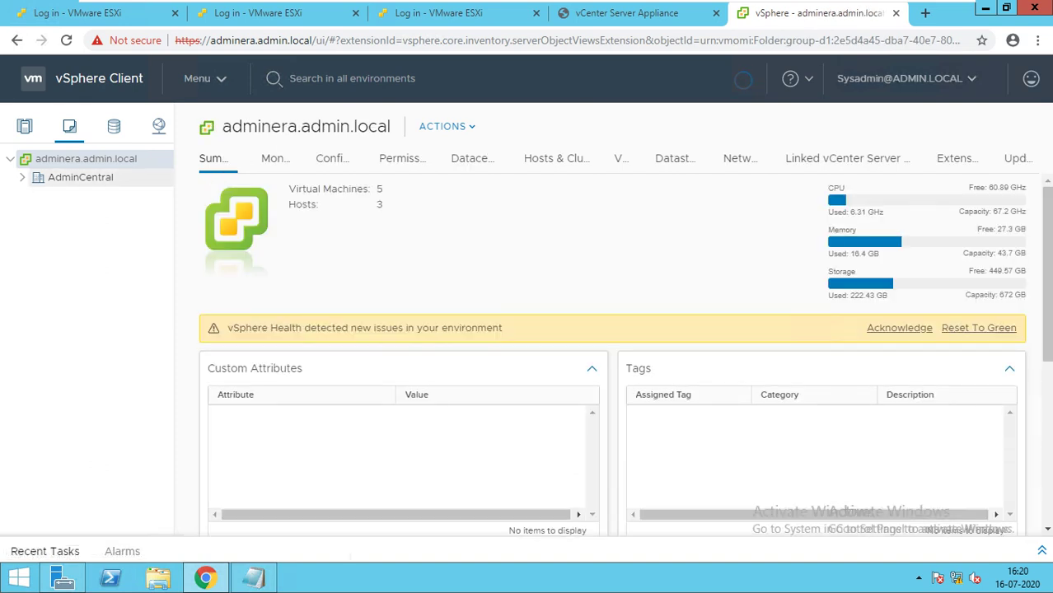
click(22, 177)
click(114, 195)
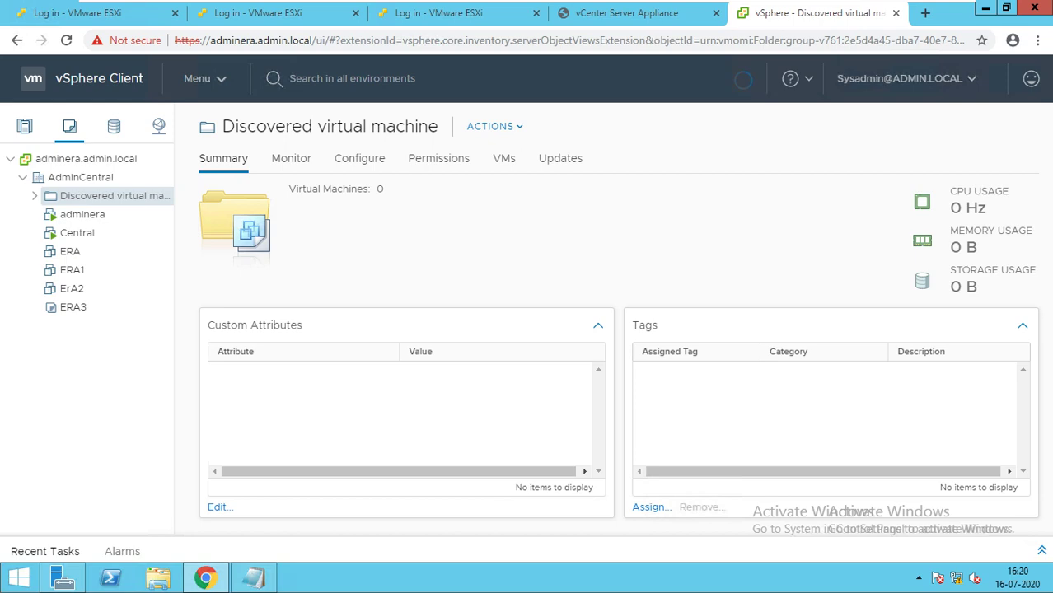
click(439, 158)
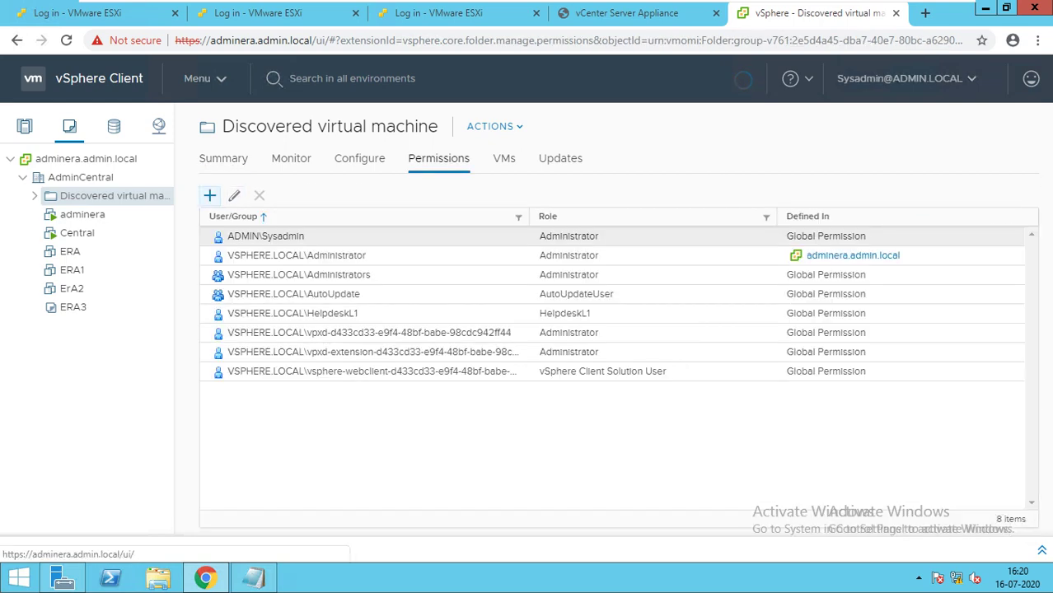
Cancel the Add Permission dialog, leaving the folder's 8 entries unchanged, and exit to the desktop.
click(209, 195)
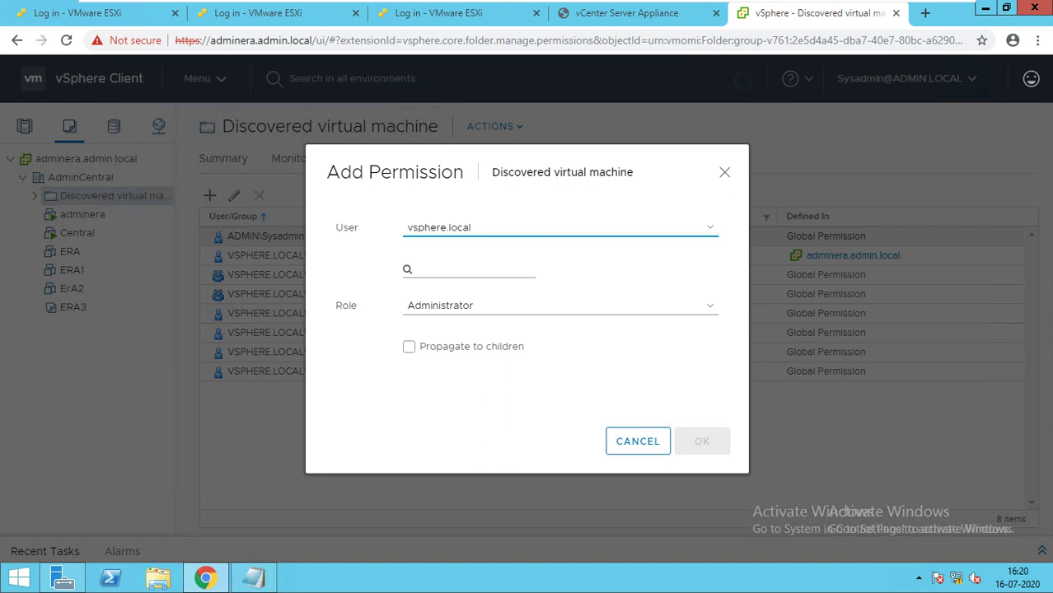
click(638, 441)
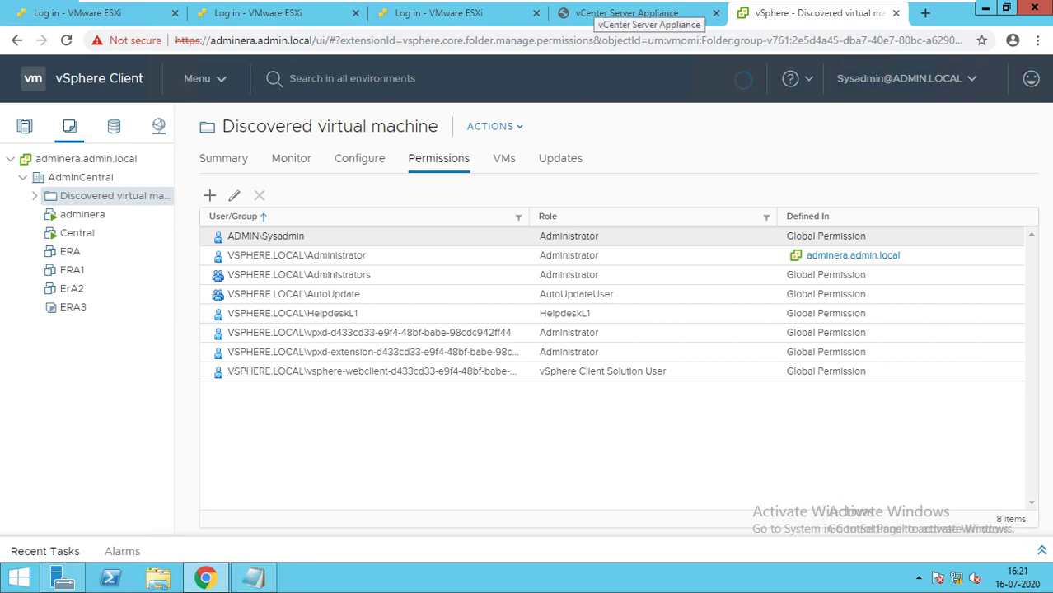
mouse_move(634, 10)
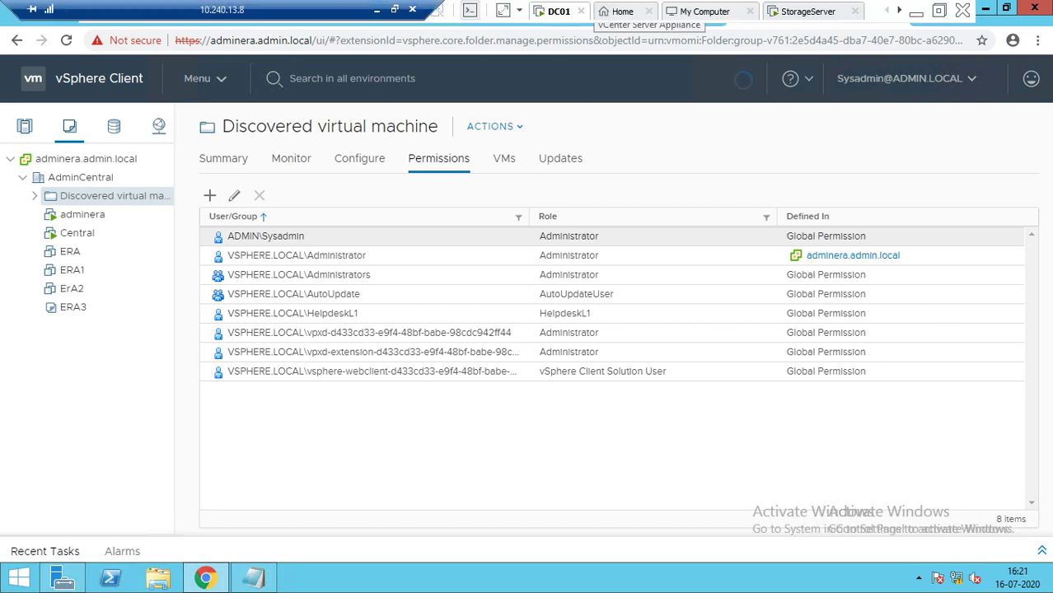